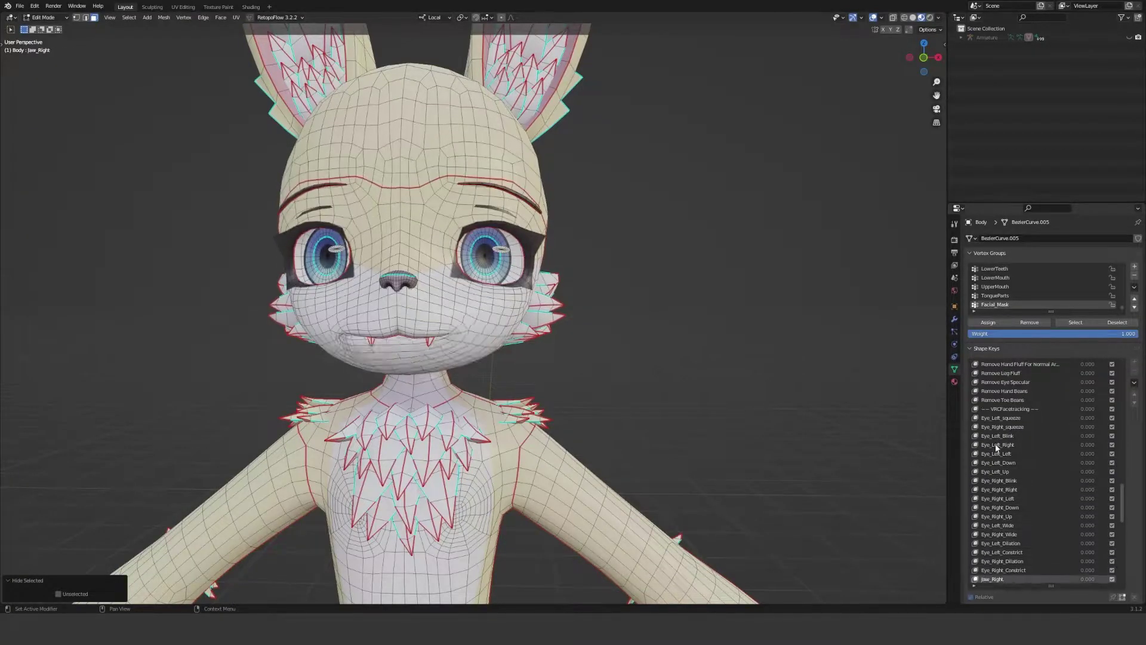
# Step: Open the Blend Shapes Setup page of the VRCFaceTracking GitHub wiki and review the SRanipal eye and lip shape descriptions
pyautogui.keyDown('ctrl'); pyautogui.scroll(19, 996, 447); pyautogui.keyUp('ctrl')
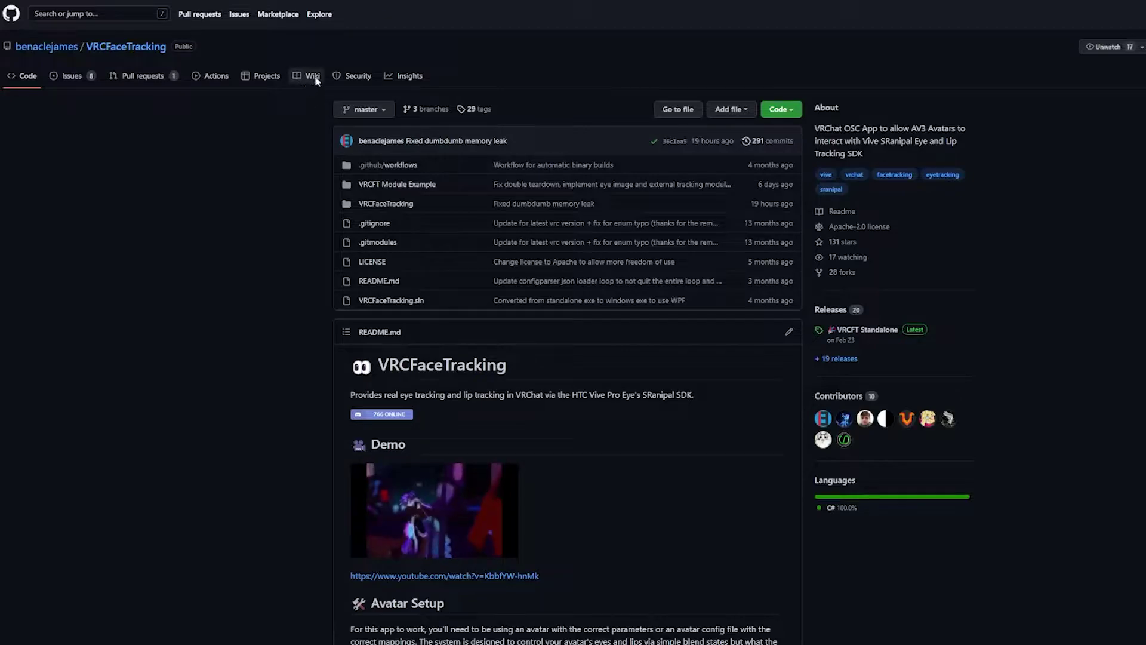
pyautogui.click(313, 77)
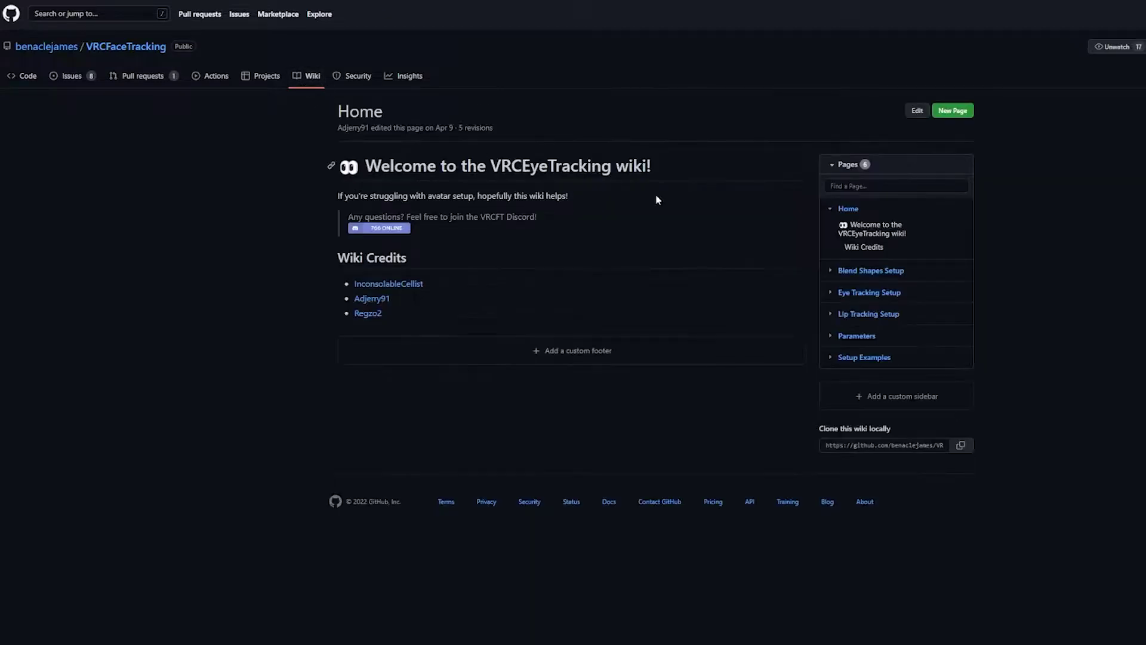
pyautogui.click(882, 272)
pyautogui.scroll(-20, 973, 400)
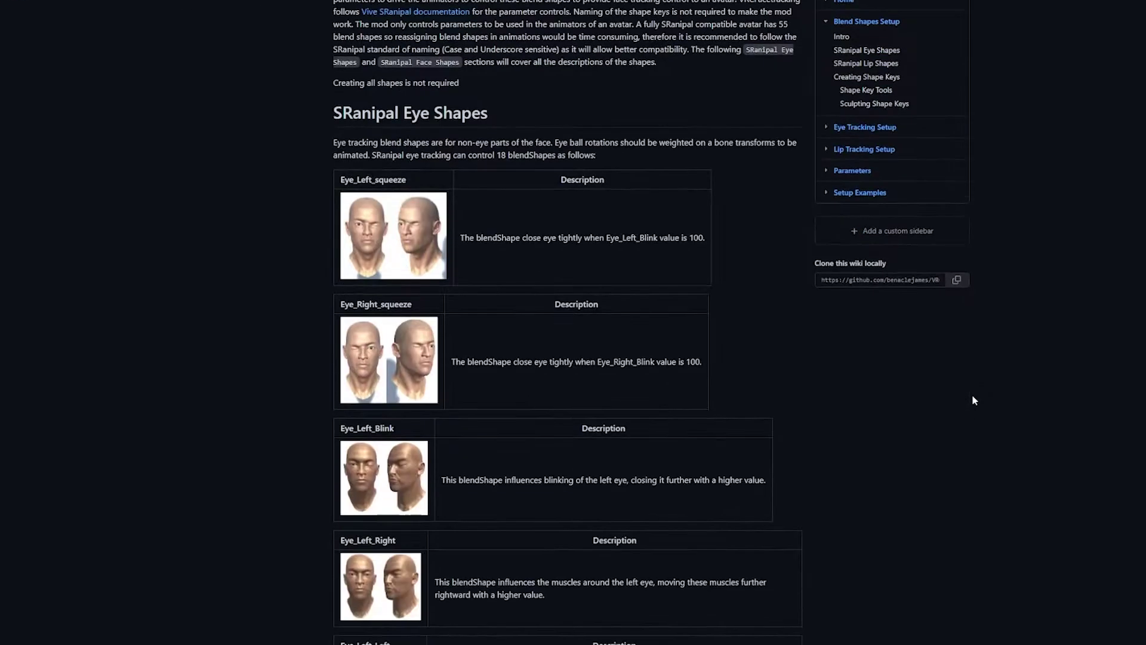
pyautogui.scroll(-20, 973, 400)
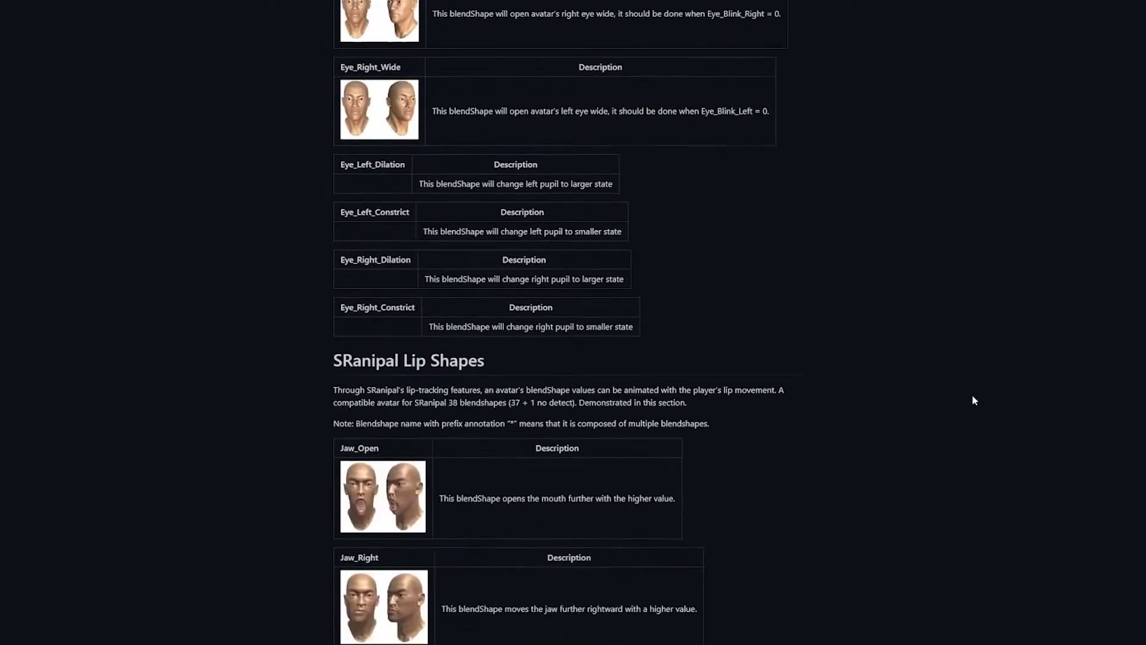
pyautogui.scroll(-20, 973, 400)
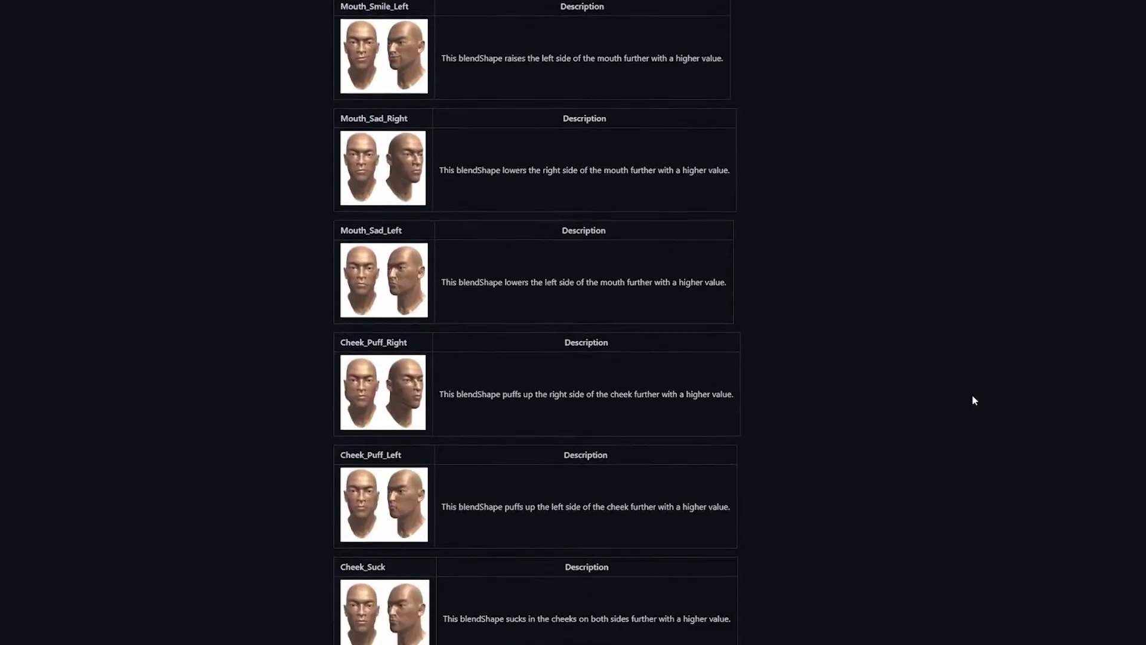
pyautogui.scroll(-20, 973, 400)
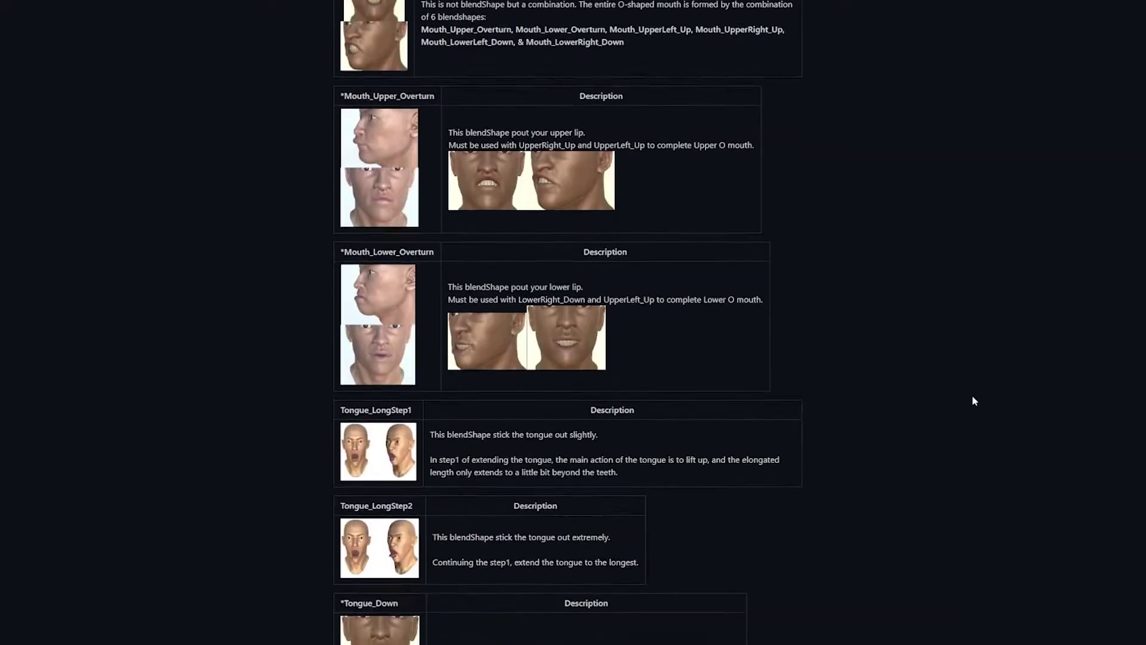
pyautogui.scroll(-3, 973, 403)
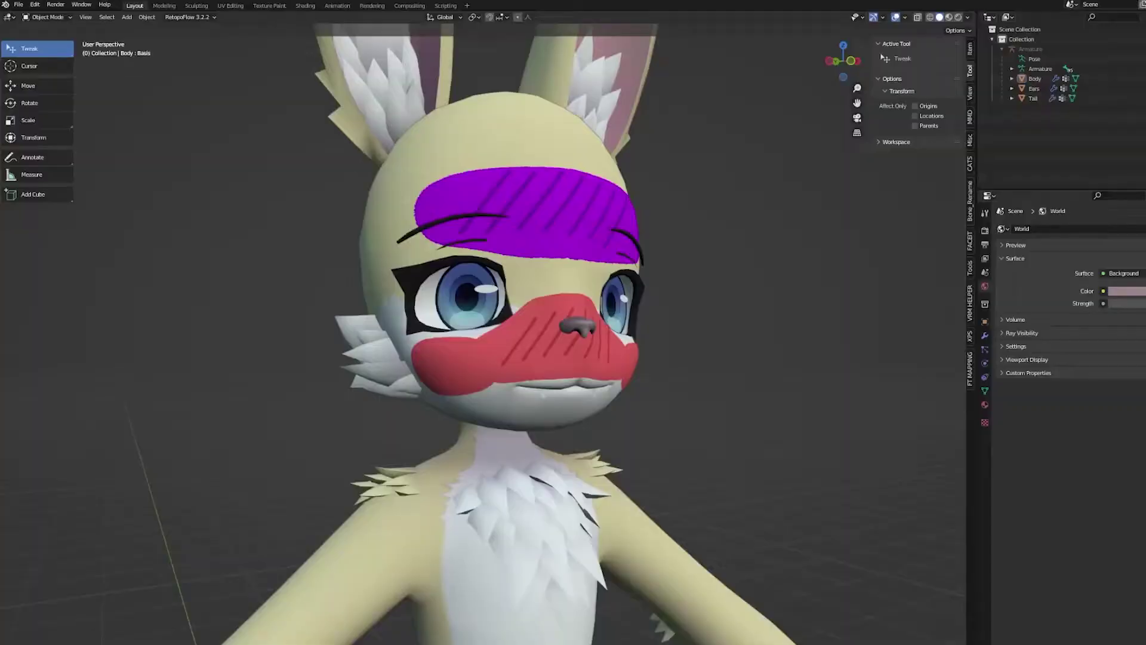
# Step: In Blender, select the brow and muzzle geometry of the Body mesh and assign it to the Facial_Mask vertex group
pyautogui.click(45, 16)
pyautogui.click(36, 40)
pyautogui.press('l')
pyautogui.press('l')
pyautogui.press('l')
pyautogui.press('l')
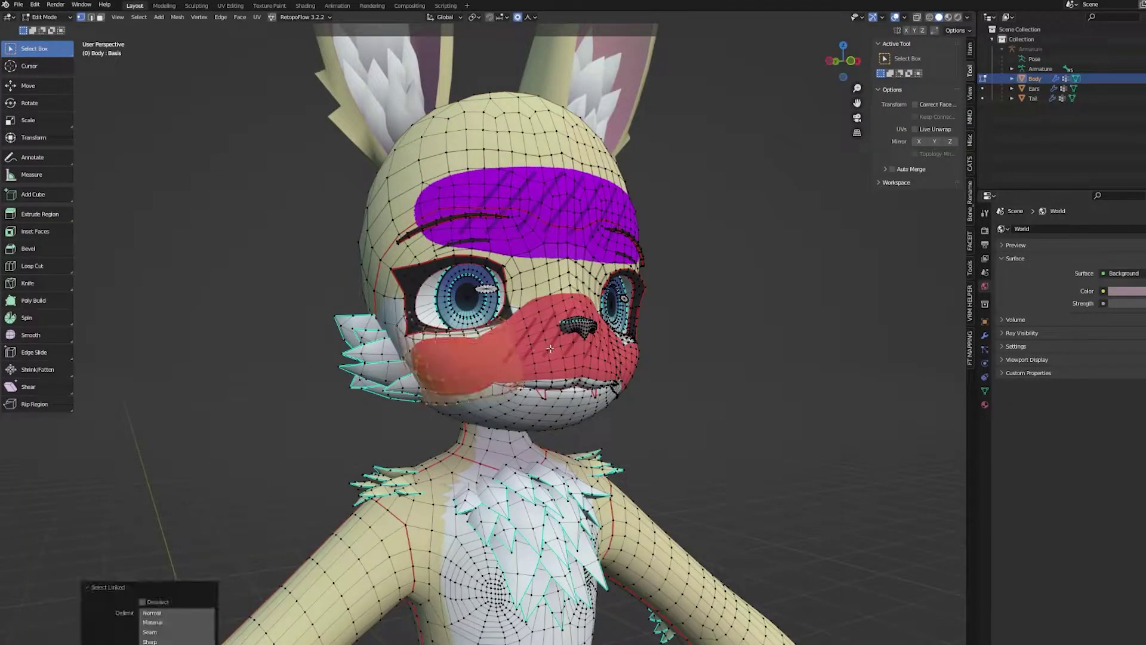
pyautogui.click(985, 391)
pyautogui.scroll(-4, 1036, 548)
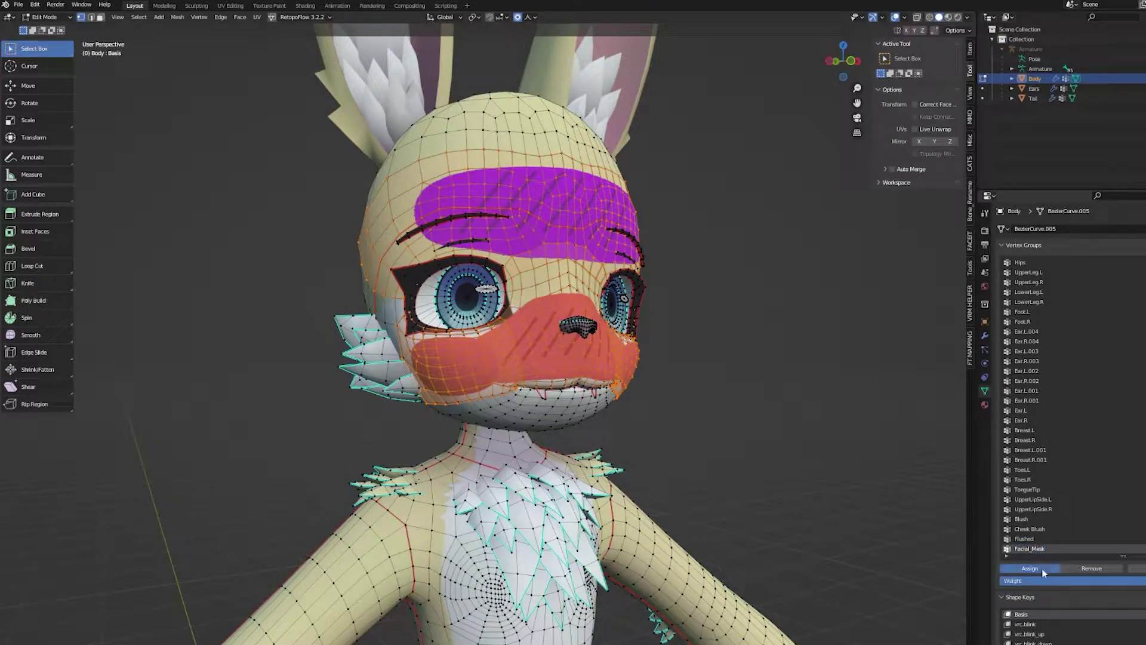
# Step: Add a Mask modifier to the Body object using the Facial_Mask vertex group and invert its effect
pyautogui.press('Tab')
pyautogui.click(985, 335)
pyautogui.click(1039, 228)
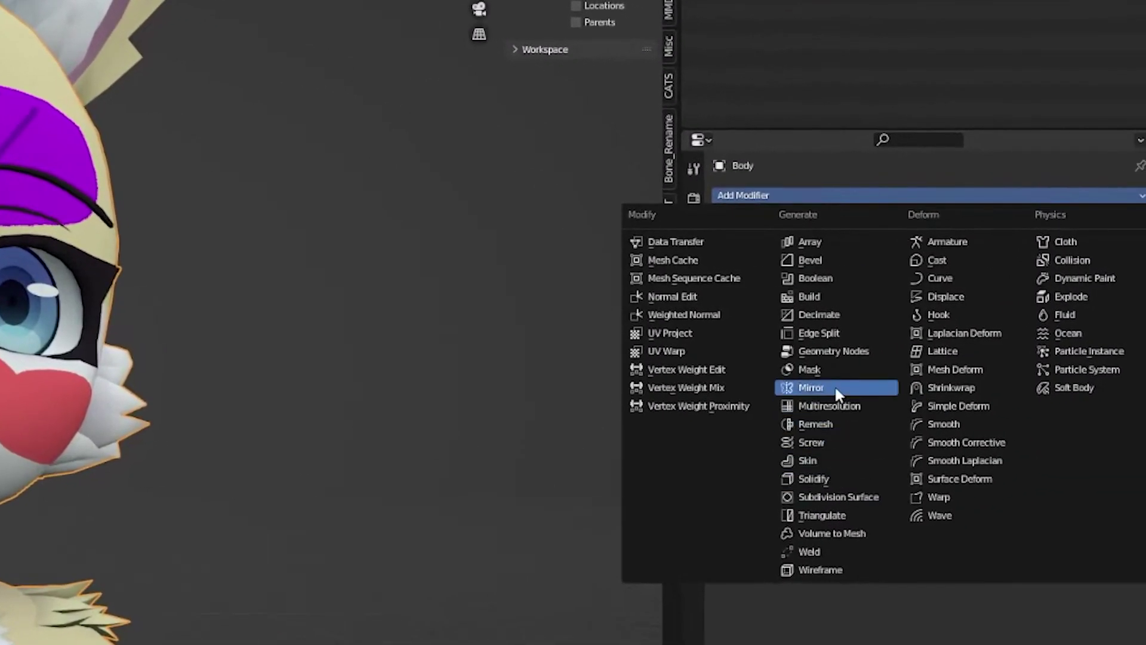
pyautogui.click(1069, 340)
pyautogui.click(895, 416)
pyautogui.write('fac')
pyautogui.click(947, 440)
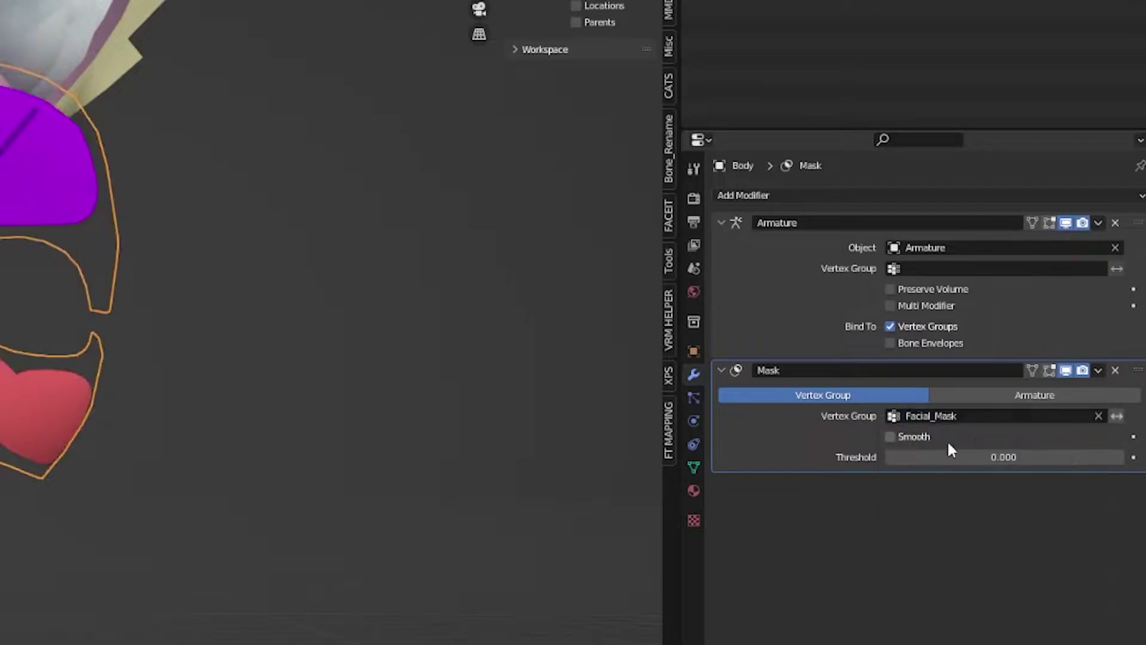
pyautogui.click(1116, 416)
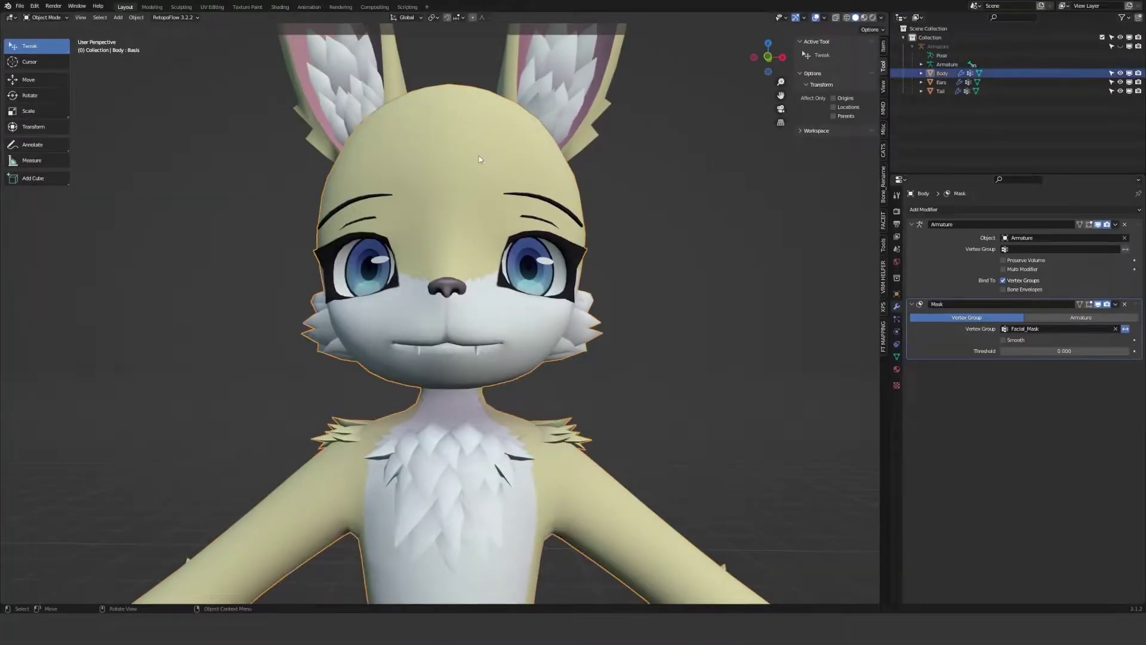
# Step: Edit the Body mesh in see-through front view and box-select the character's left half of the head
pyautogui.click(44, 18)
pyautogui.click(45, 38)
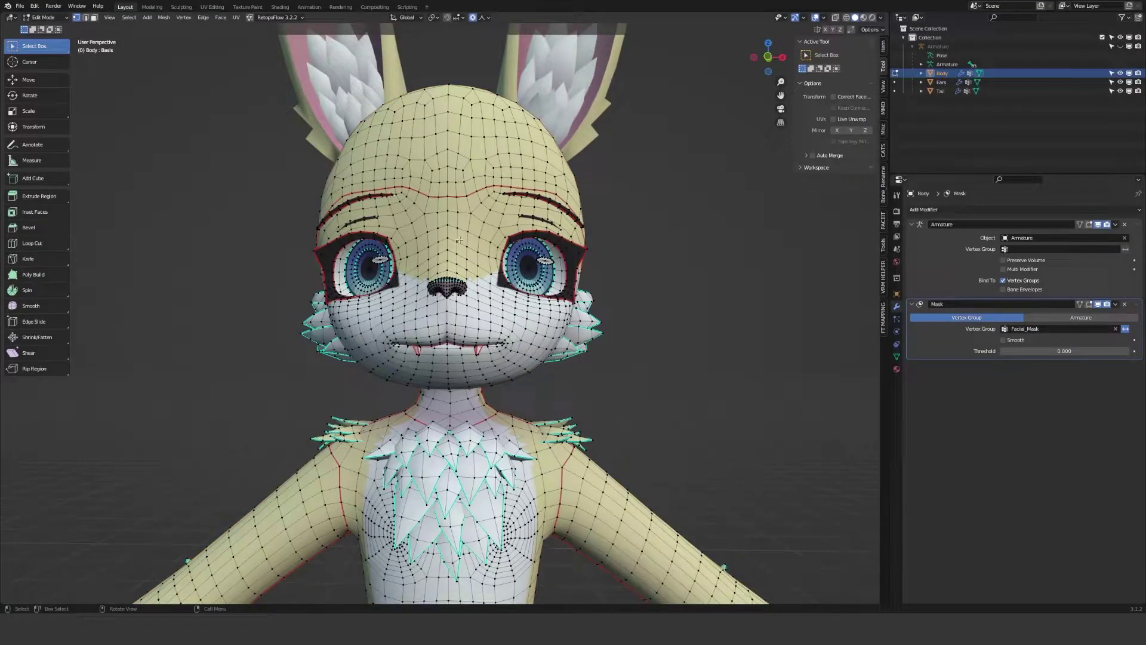
pyautogui.press('KP_1')
pyautogui.scroll(4, 477, 298)
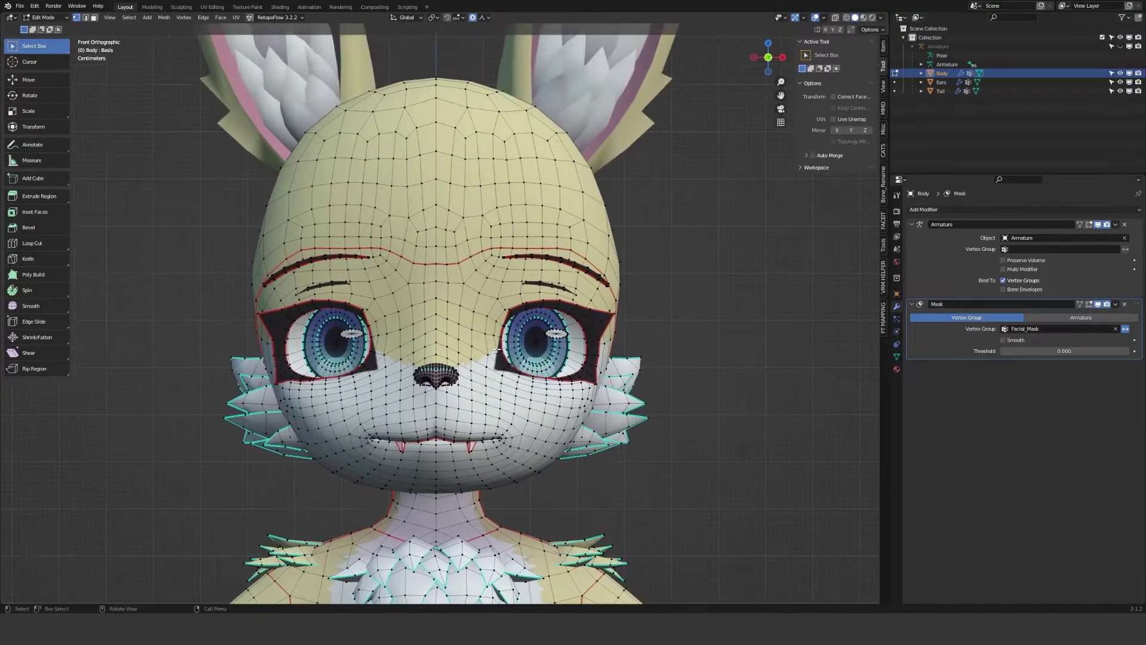
pyautogui.click(881, 18)
pyautogui.click(830, 199)
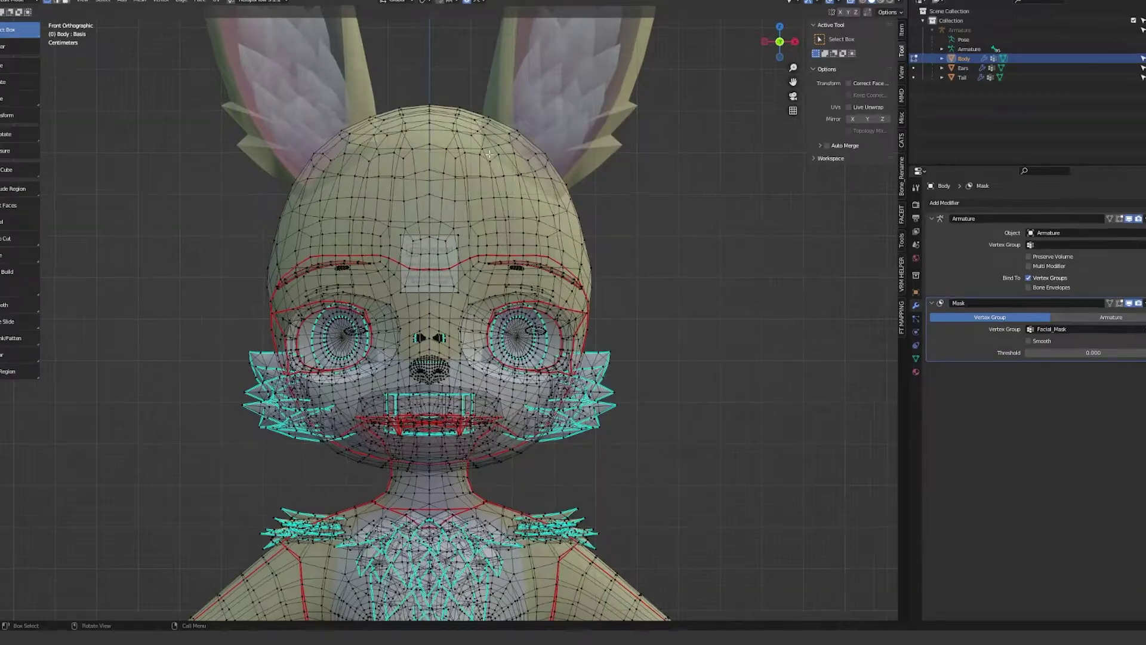
pyautogui.moveTo(434, 110); pyautogui.dragTo(623, 488)
# Step: Touch up the half-head selection along the face's centre line with Circle Select
pyautogui.scroll(5, 424, 412)
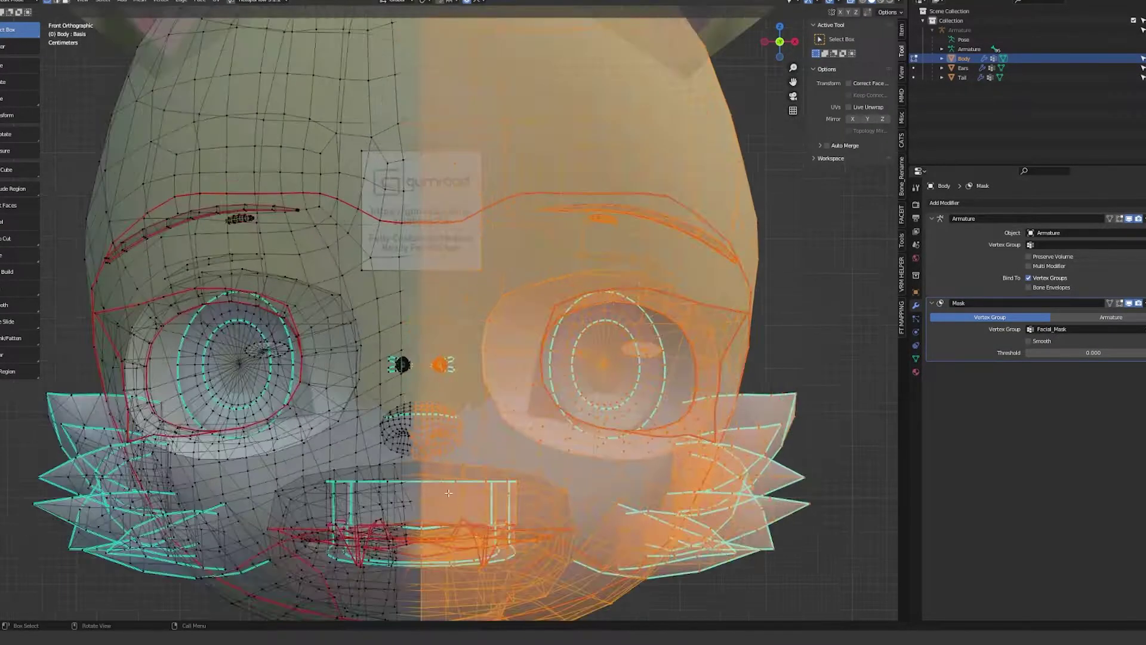
pyautogui.press('c')
pyautogui.moveTo(445, 277); pyautogui.dragTo(443, 318)
pyautogui.rightClick(443, 319)
pyautogui.scroll(-4, 442, 319)
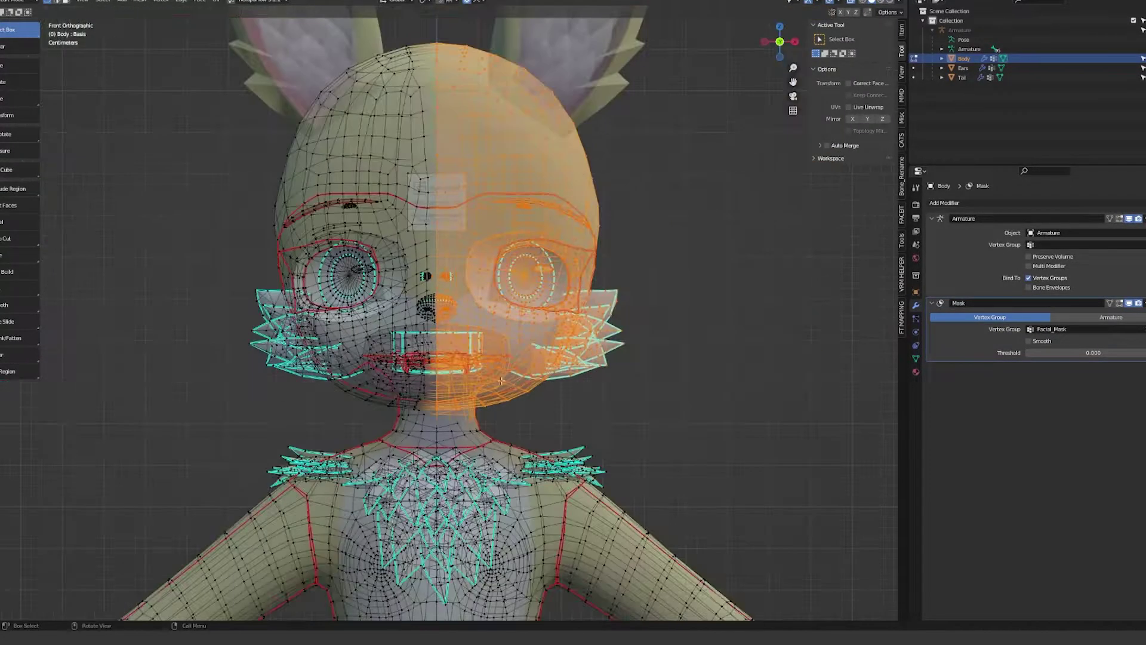
# Step: Deselect unwanted linked parts delimited by UVs, and assign the remaining half-head selection to the Head_Left_Mask vertex group
pyautogui.scroll(4, 441, 418)
pyautogui.moveTo(511, 471); pyautogui.dragTo(556, 469, button='middle')
pyautogui.hotkey('shift', 'l')
pyautogui.click(111, 609)
pyautogui.hotkey('shift', 'l')
pyautogui.click(916, 359)
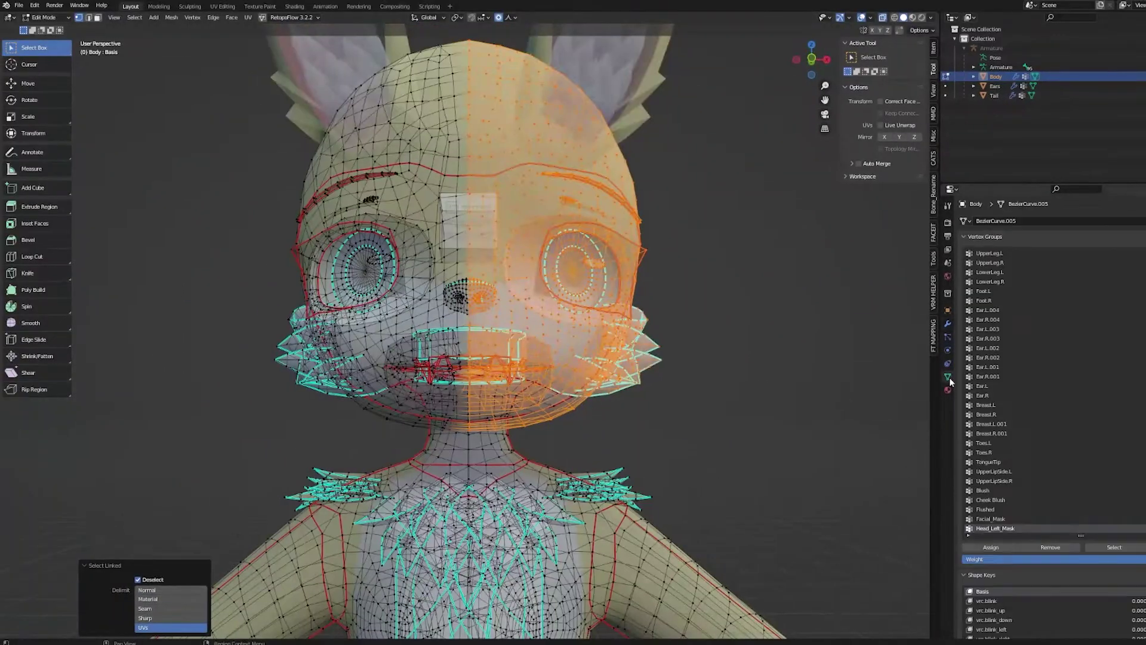
pyautogui.click(991, 548)
# Step: Mirror the head selection across the X axis and create a Head_Right_Mask vertex group for it
pyautogui.hotkey('ctrl', 'shift', 'm')
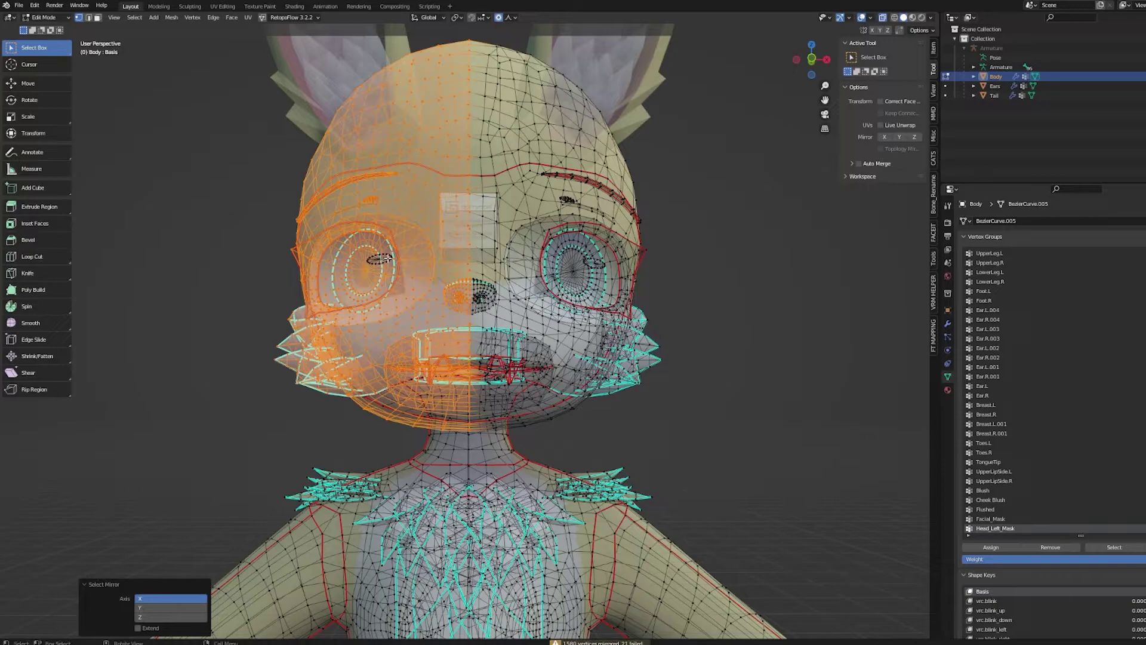
pyautogui.press('l')
pyautogui.click(1145, 253)
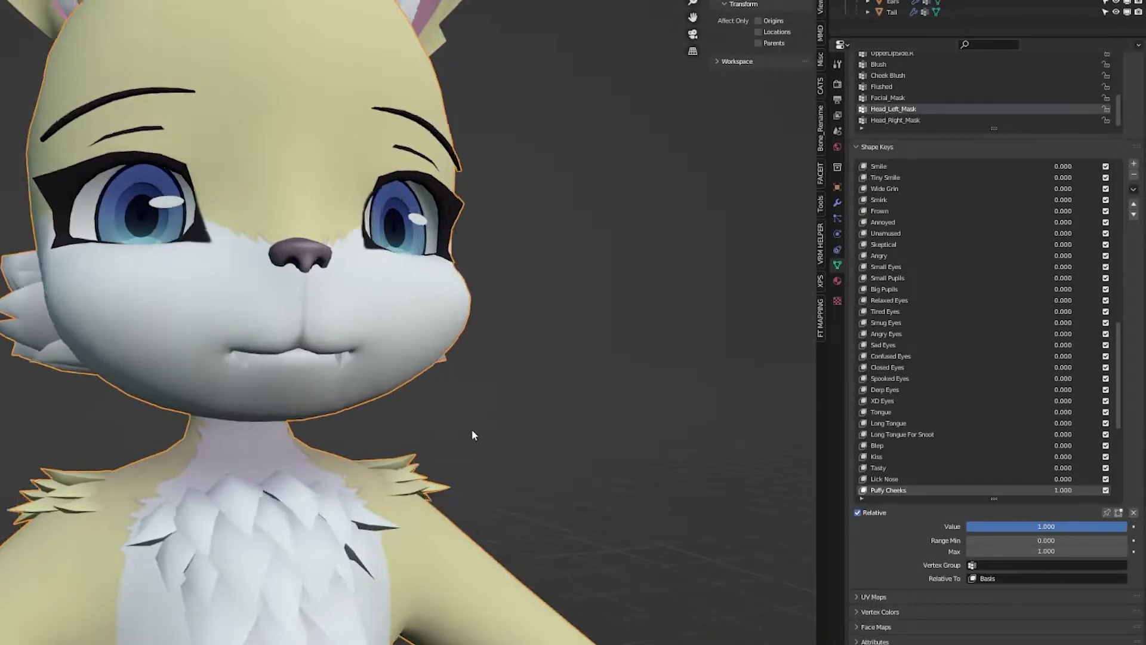
# Step: Limit the Puffy Cheeks shape key to Head_Left_Mask at value 1.000 and save the mix as a new key named Cheek_Puff_Left
pyautogui.click(993, 564)
pyautogui.write('head')
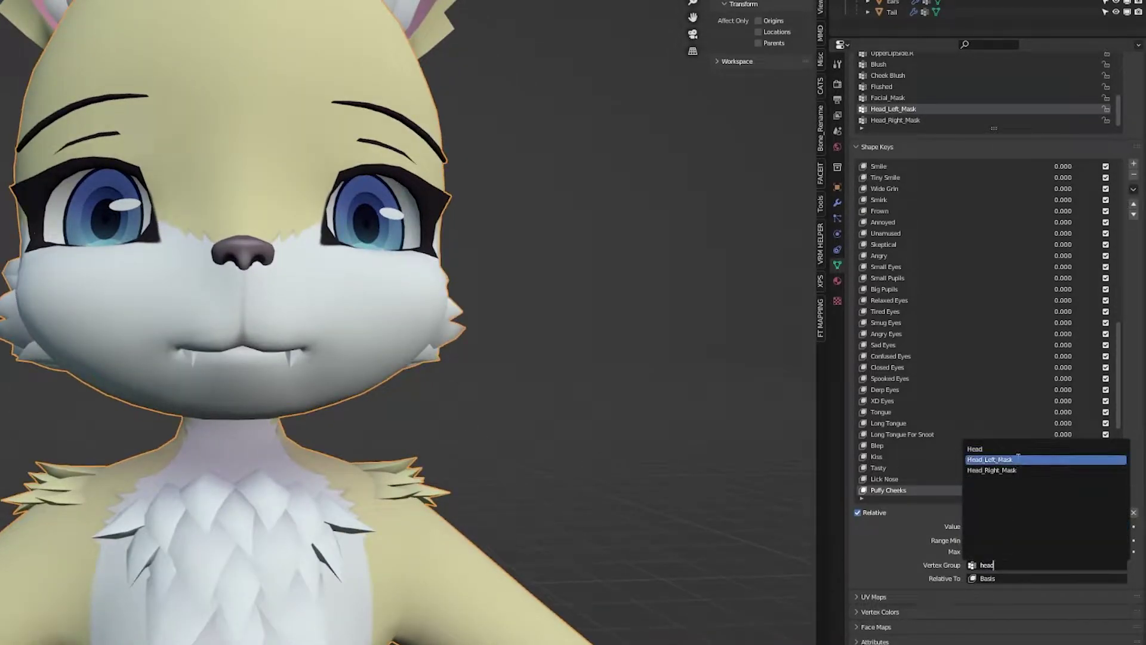
pyautogui.click(1031, 461)
pyautogui.moveTo(1120, 528)
pyautogui.mouseDown()
pyautogui.moveTo(967, 529)
pyautogui.moveTo(1127, 529)
pyautogui.mouseUp()
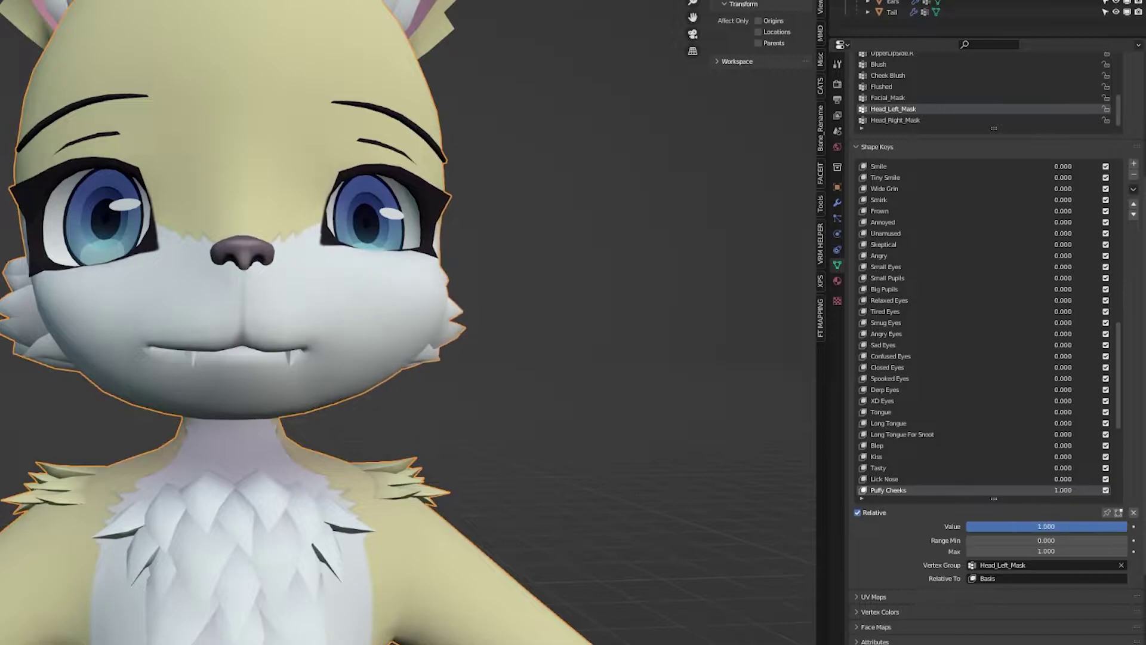
pyautogui.click(1132, 190)
pyautogui.click(1085, 202)
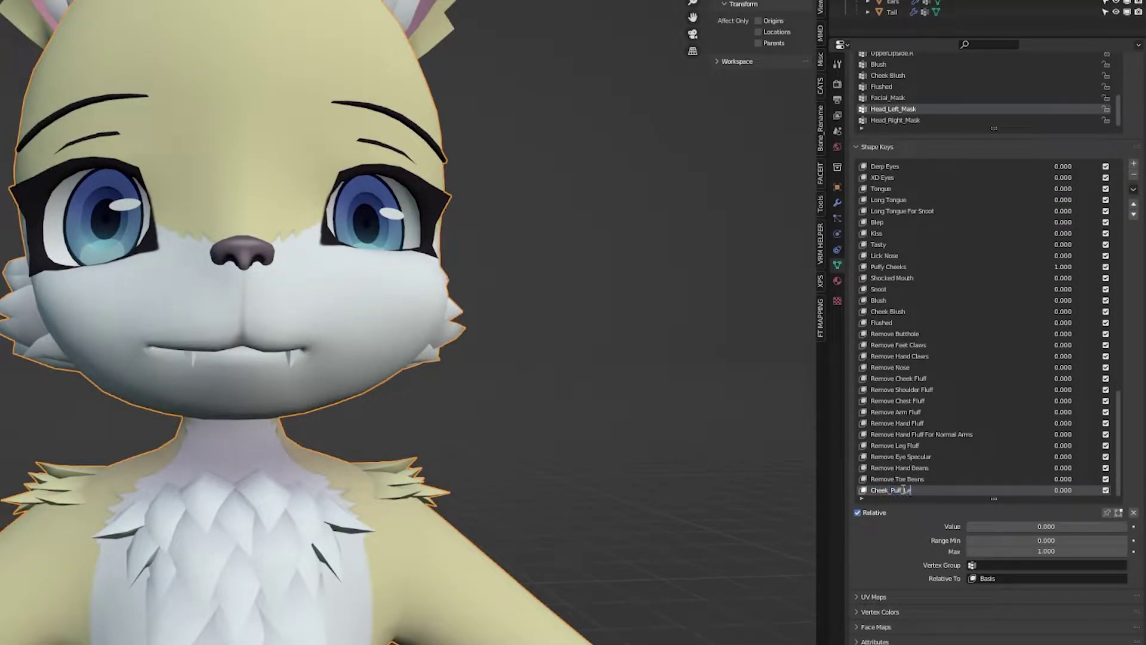
# Step: Switch the Puffy Cheeks key's vertex group to Head_Right_Mask and save the mix as a new key named Cheek_Puff_Right
pyautogui.scroll(5, 905, 313)
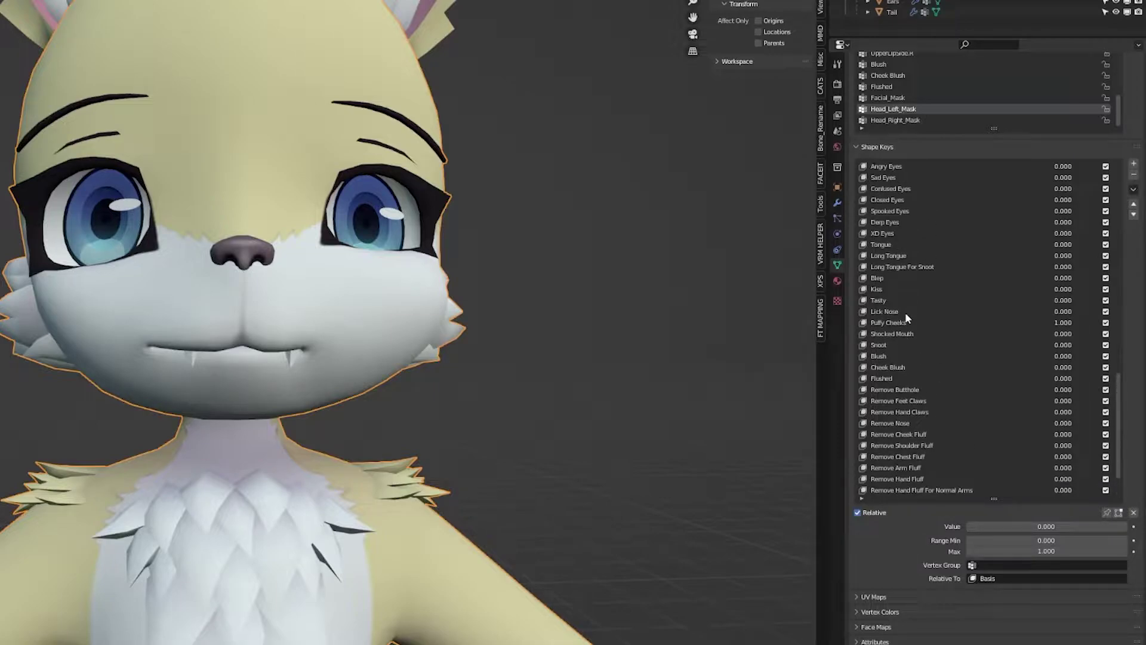
pyautogui.click(961, 324)
pyautogui.click(1028, 564)
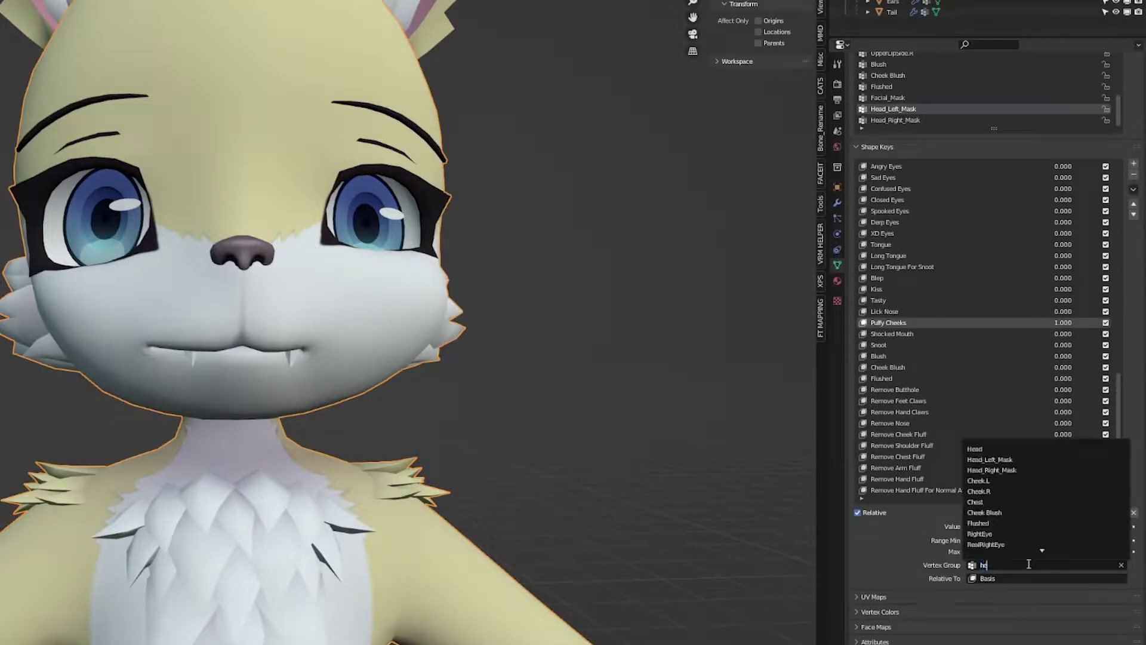
pyautogui.click(1017, 475)
pyautogui.click(1132, 189)
pyautogui.click(1115, 203)
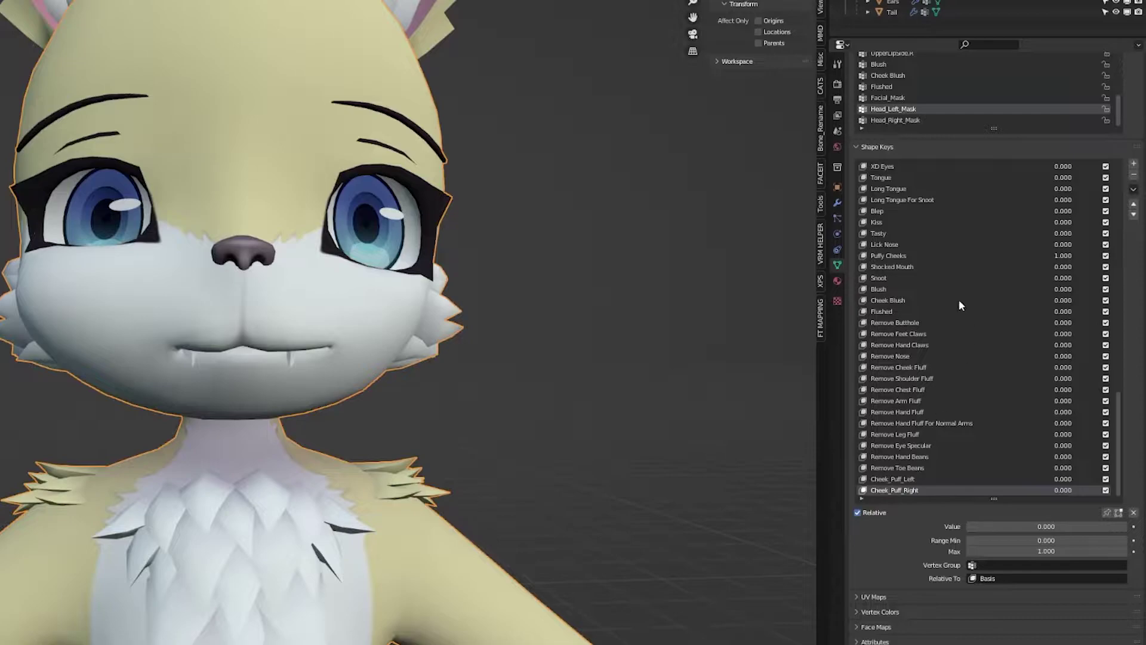
# Step: Remove the vertex group from the Puffy Cheeks shape key and reset all shape key values to zero
pyautogui.scroll(5, 949, 293)
pyautogui.click(970, 313)
pyautogui.click(1121, 564)
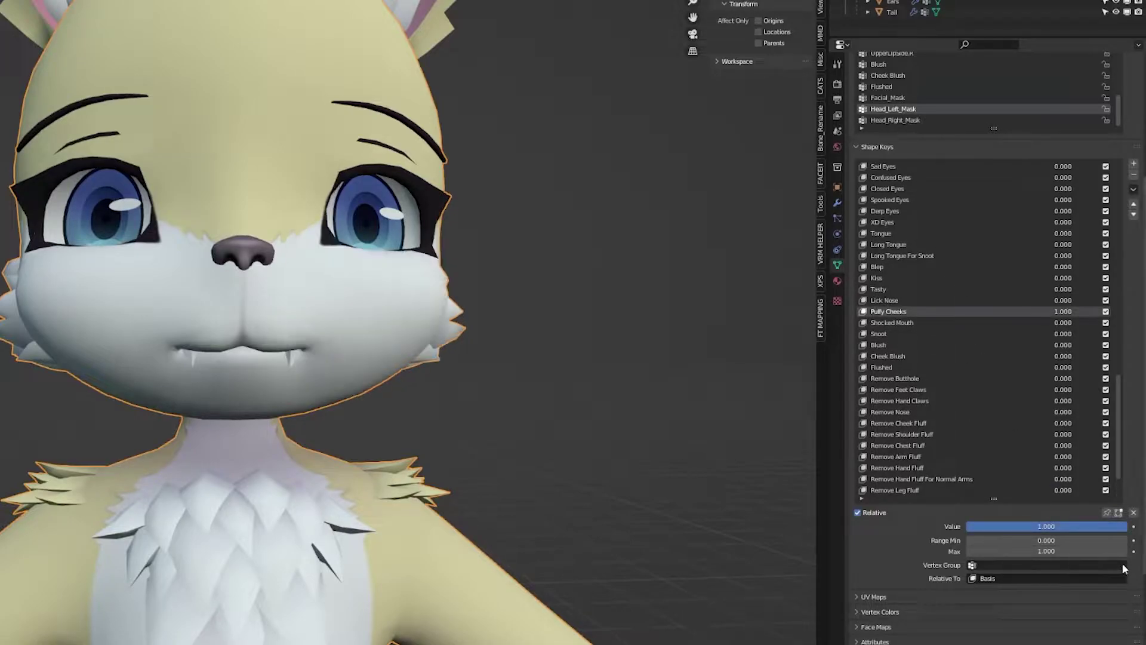
pyautogui.click(1134, 513)
# Step: Preview the Cheek_Puff_Left shape key by varying its value, return it to 0, and select Cheek_Puff_Right
pyautogui.scroll(-5, 909, 490)
pyautogui.click(898, 479)
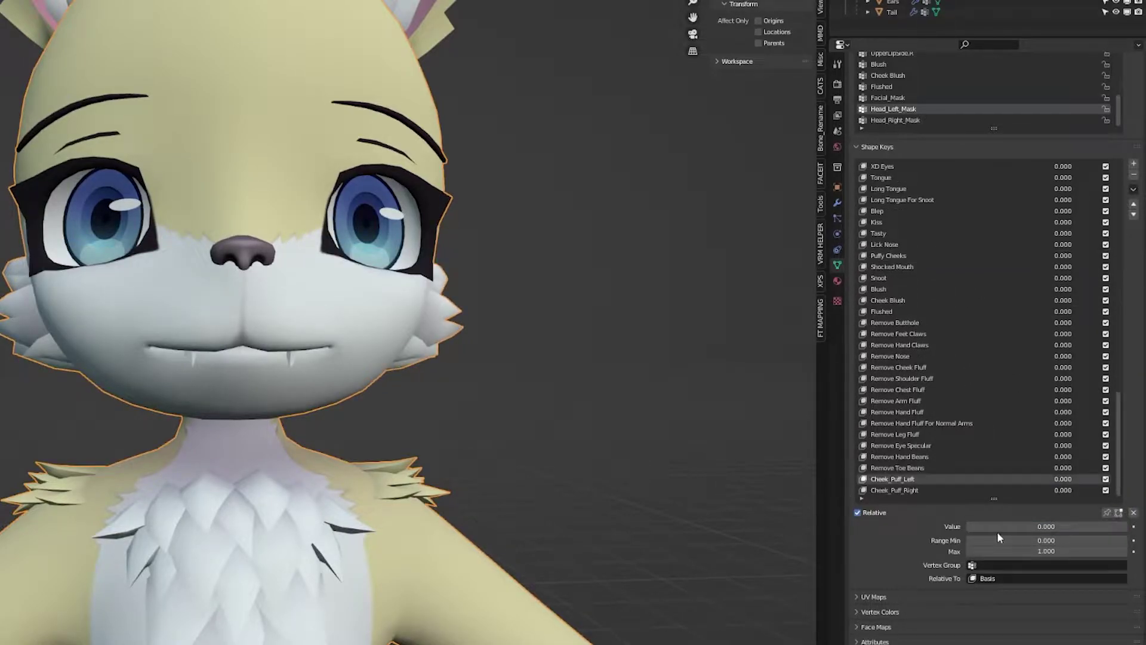
pyautogui.moveTo(997, 527); pyautogui.dragTo(967, 526)
pyautogui.click(955, 490)
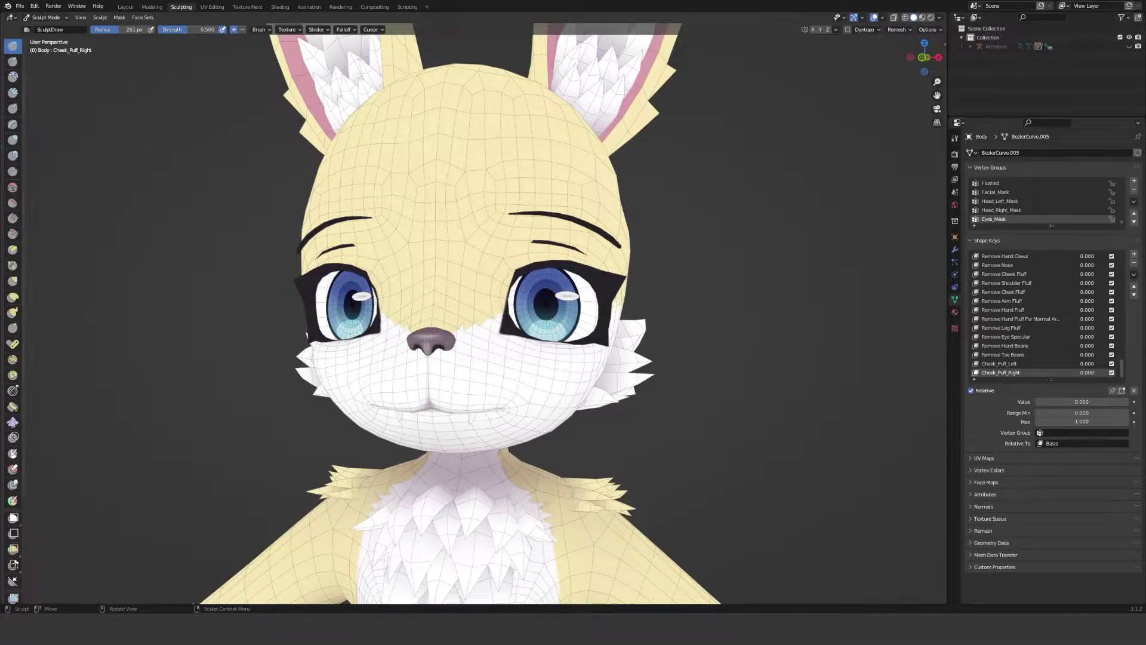
# Step: Hide the selected eye-region vertices of the Body mesh and mask the remaining geometry in Sculpt Mode
pyautogui.click(42, 17)
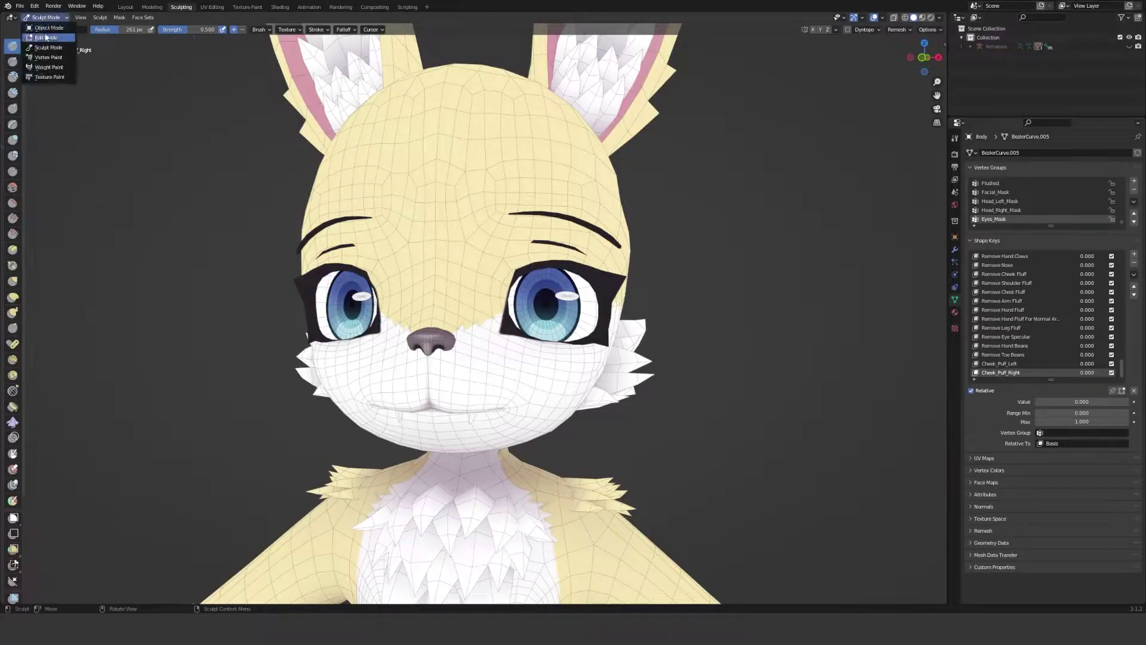
pyautogui.click(37, 41)
pyautogui.press('h')
pyautogui.click(183, 17)
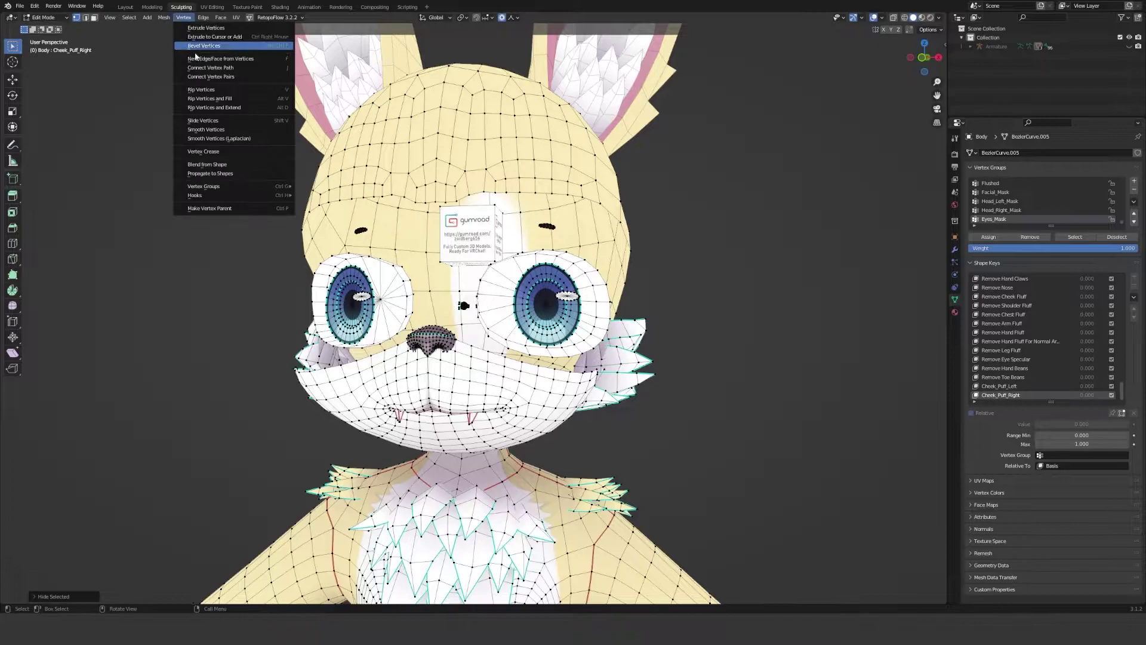
pyautogui.press('Tab')
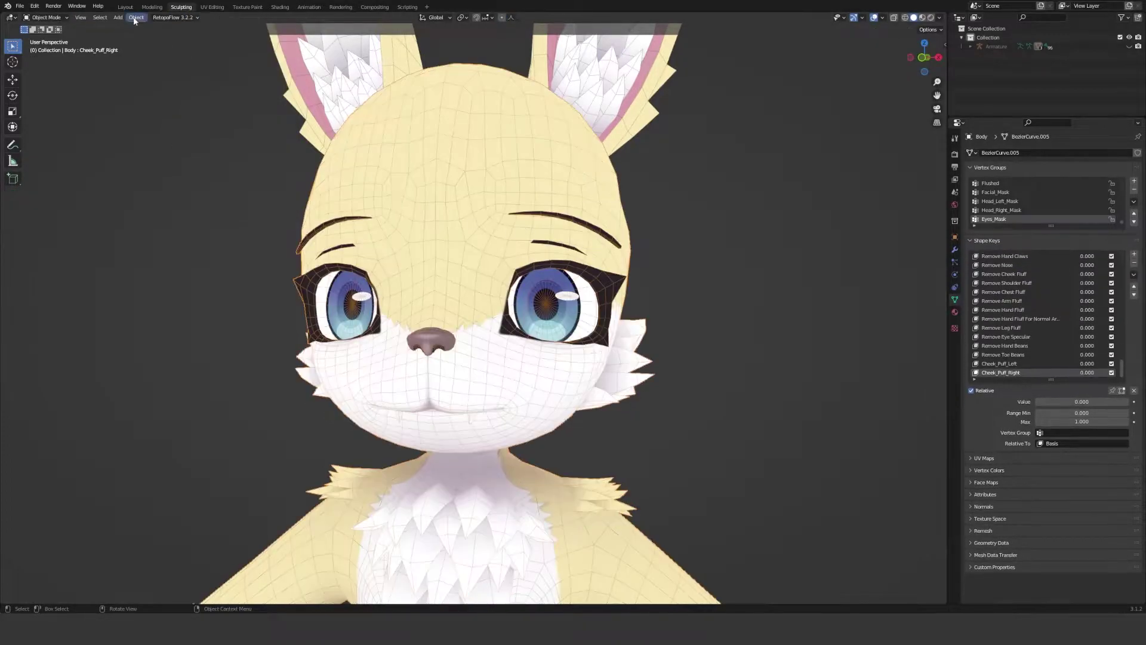
pyautogui.click(66, 17)
pyautogui.click(45, 50)
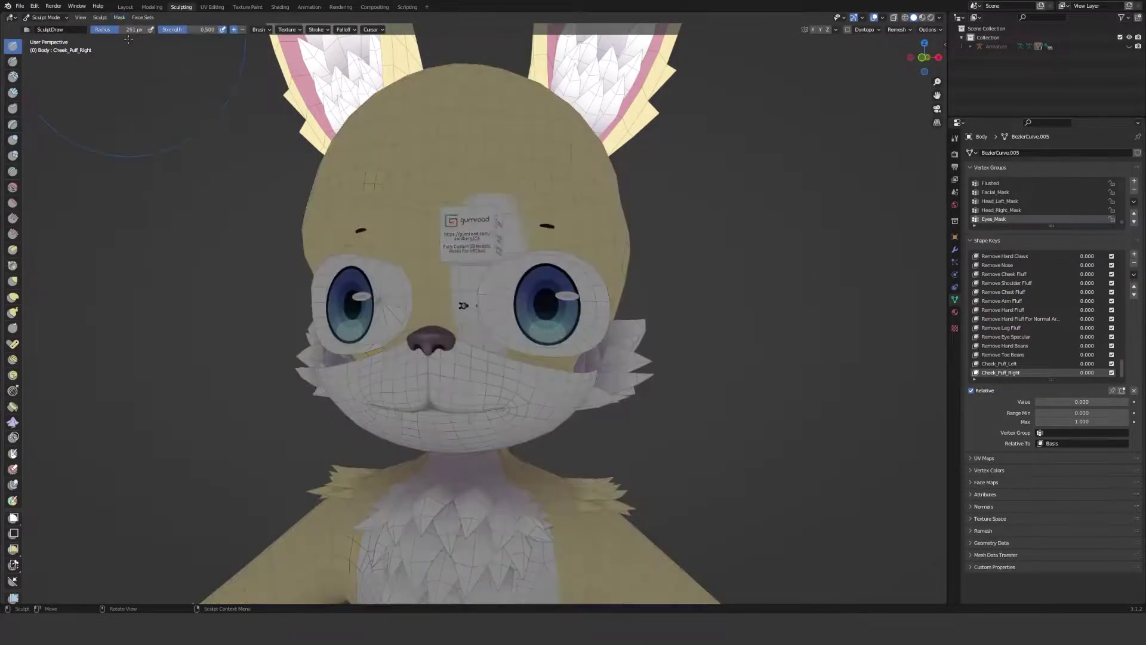
# Step: Reveal the hidden eye-region vertices and return the Body mesh to Sculpt Mode
pyautogui.press('Tab')
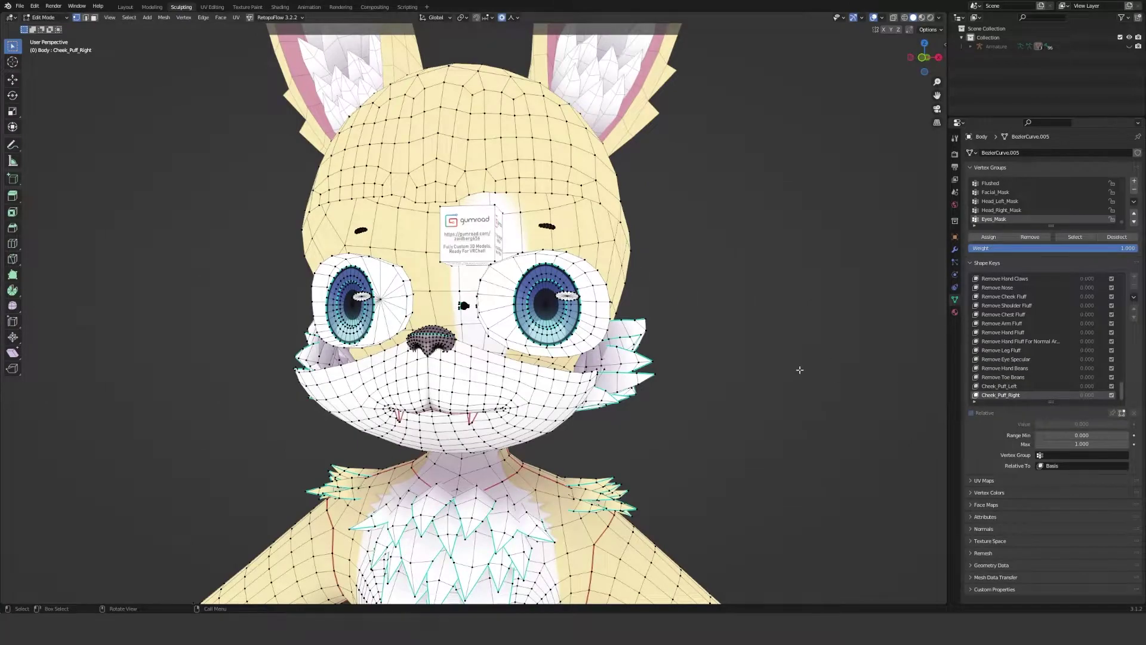
pyautogui.hotkey('alt', 'h')
pyautogui.press('Tab')
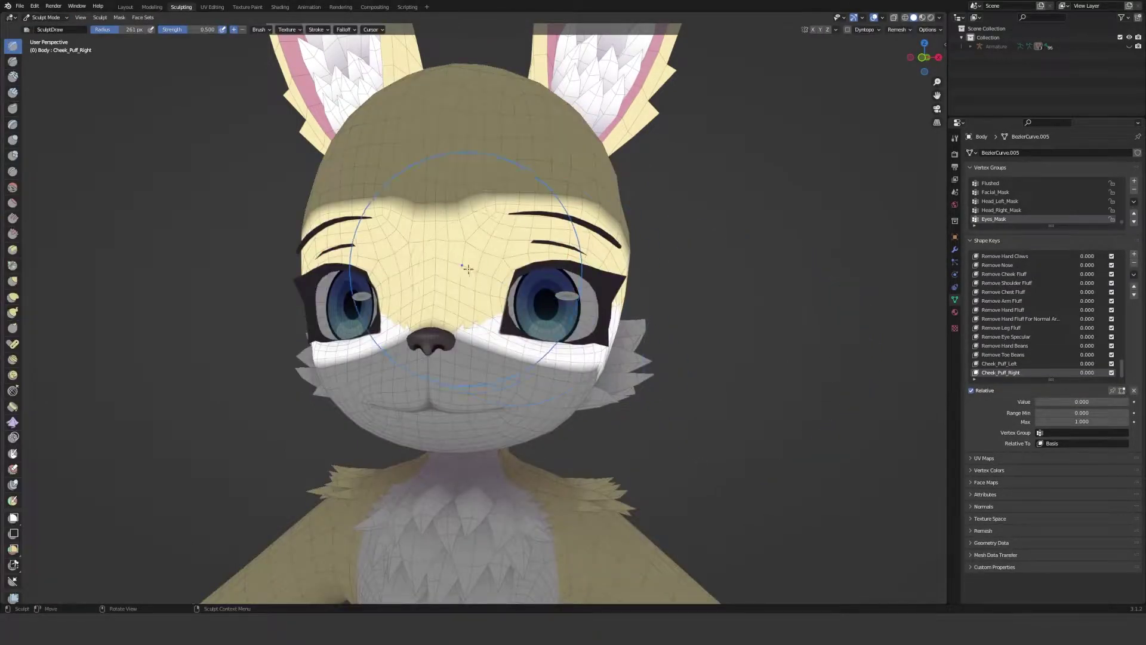
# Step: Choose the Elastic Deform brush and add a new shape key named Eyes_Wide
pyautogui.click(12, 297)
pyautogui.click(1132, 255)
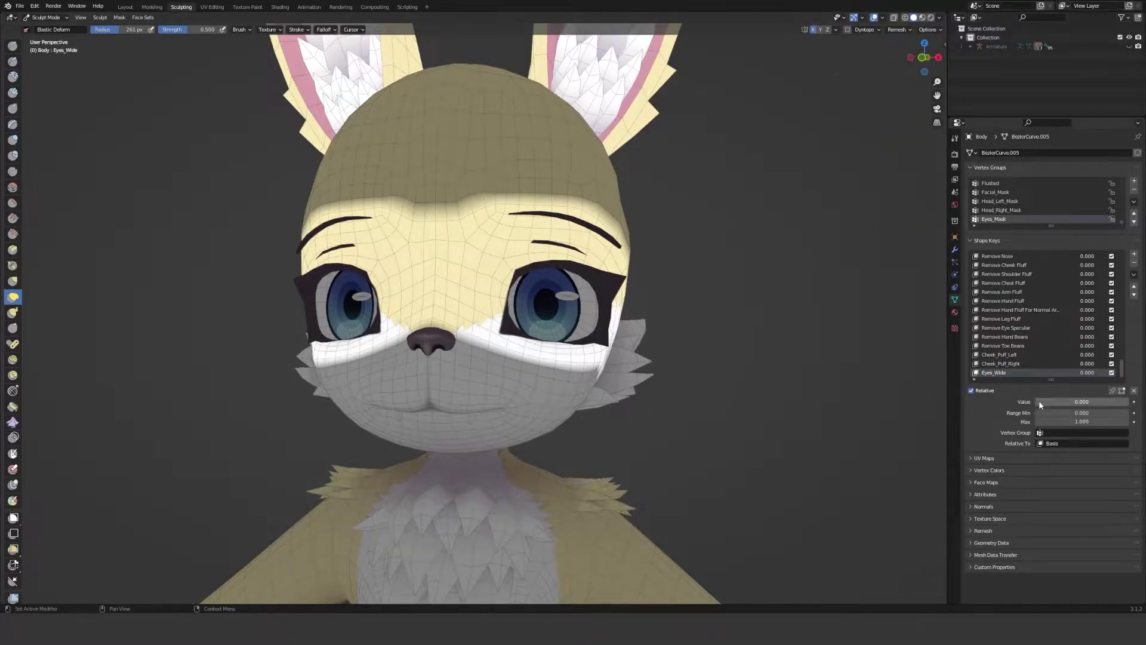
# Step: Set the Eyes_Wide shape key's value to 1.000 and raise the upper eyelids with a brush radius of 153 px
pyautogui.moveTo(1038, 401); pyautogui.dragTo(1128, 401)
pyautogui.scroll(4, 458, 280)
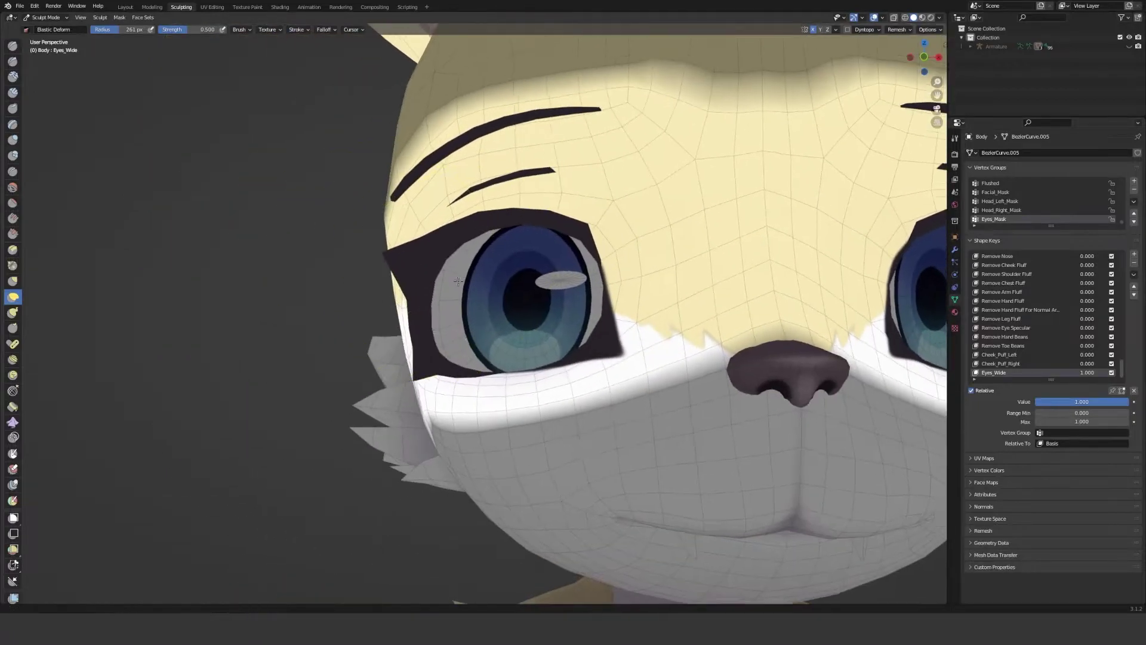
pyautogui.scroll(-3, 458, 280)
pyautogui.press('f')
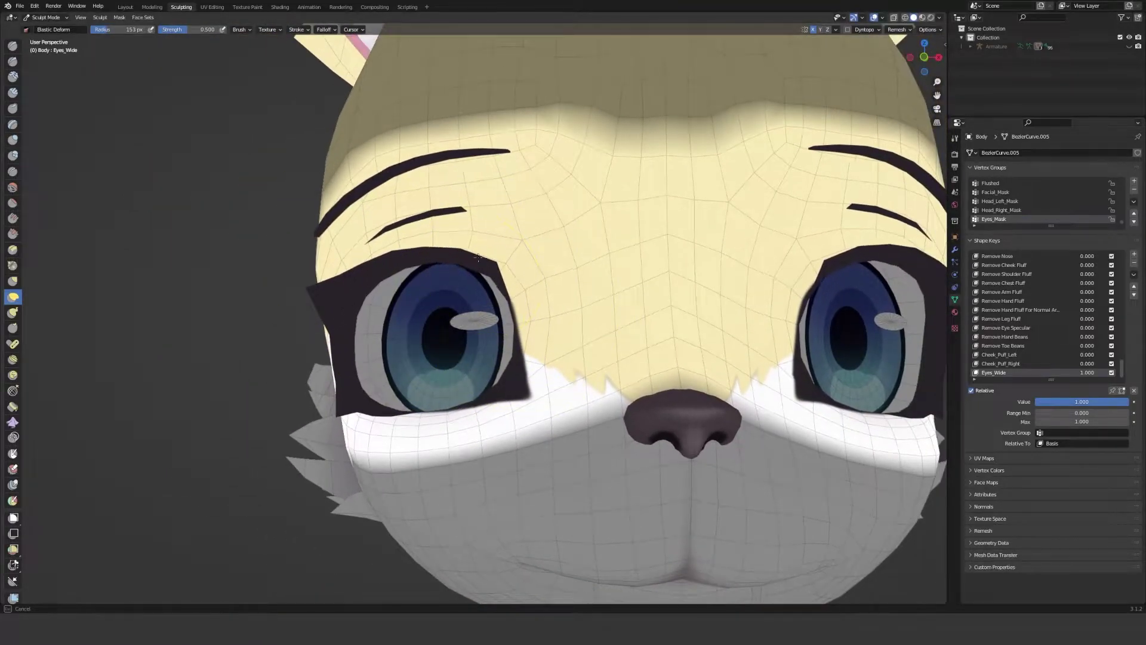
pyautogui.moveTo(478, 258)
pyautogui.mouseDown()
pyautogui.moveTo(476, 224)
pyautogui.moveTo(388, 230)
pyautogui.mouseUp()
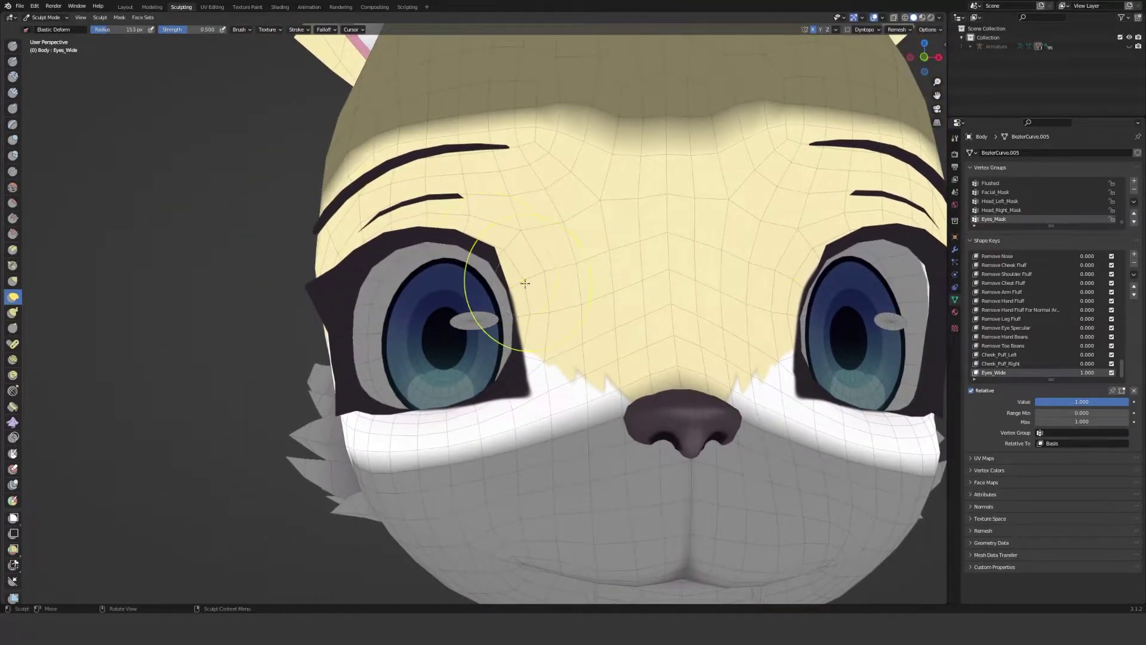
# Step: Sculpt the inner eye corners outward and the lower eyelids downward for the Eyes_Wide shape key
pyautogui.moveTo(503, 301); pyautogui.dragTo(515, 304)
pyautogui.moveTo(482, 401)
pyautogui.mouseDown()
pyautogui.moveTo(477, 418)
pyautogui.moveTo(417, 437)
pyautogui.mouseUp()
pyautogui.moveTo(501, 358); pyautogui.dragTo(514, 357)
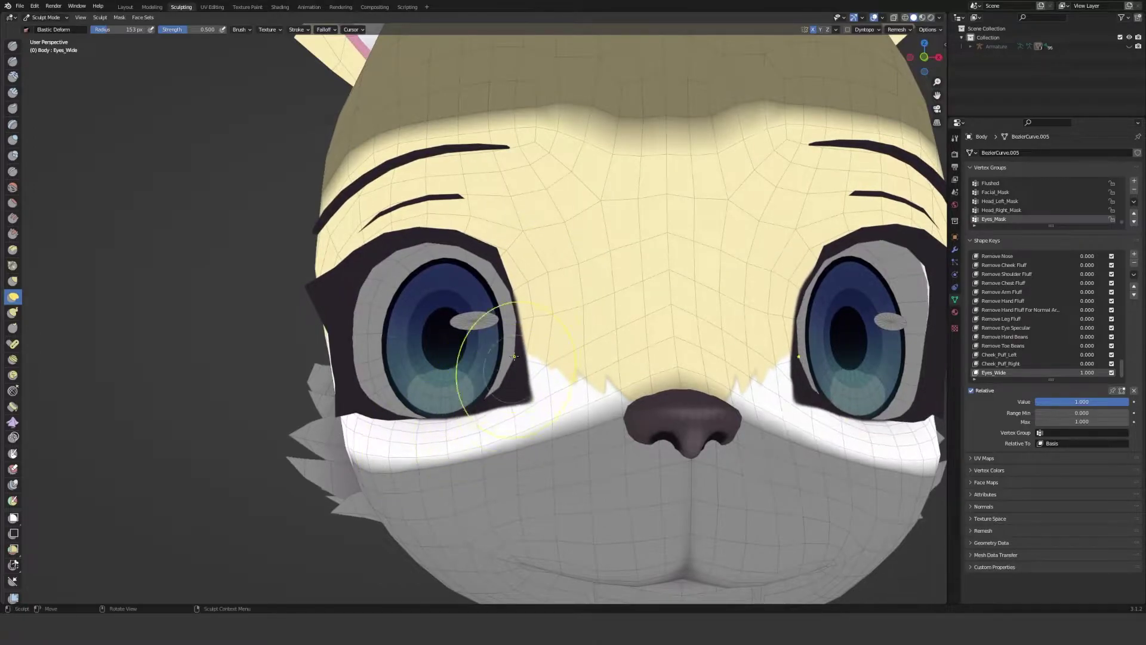
pyautogui.scroll(-4, 494, 138)
pyautogui.keyDown('shift'); pyautogui.moveTo(495, 138); pyautogui.dragTo(358, 108, button='middle'); pyautogui.keyUp('shift')
pyautogui.scroll(2, 402, 174)
pyautogui.moveTo(402, 174); pyautogui.dragTo(427, 167, button='middle')
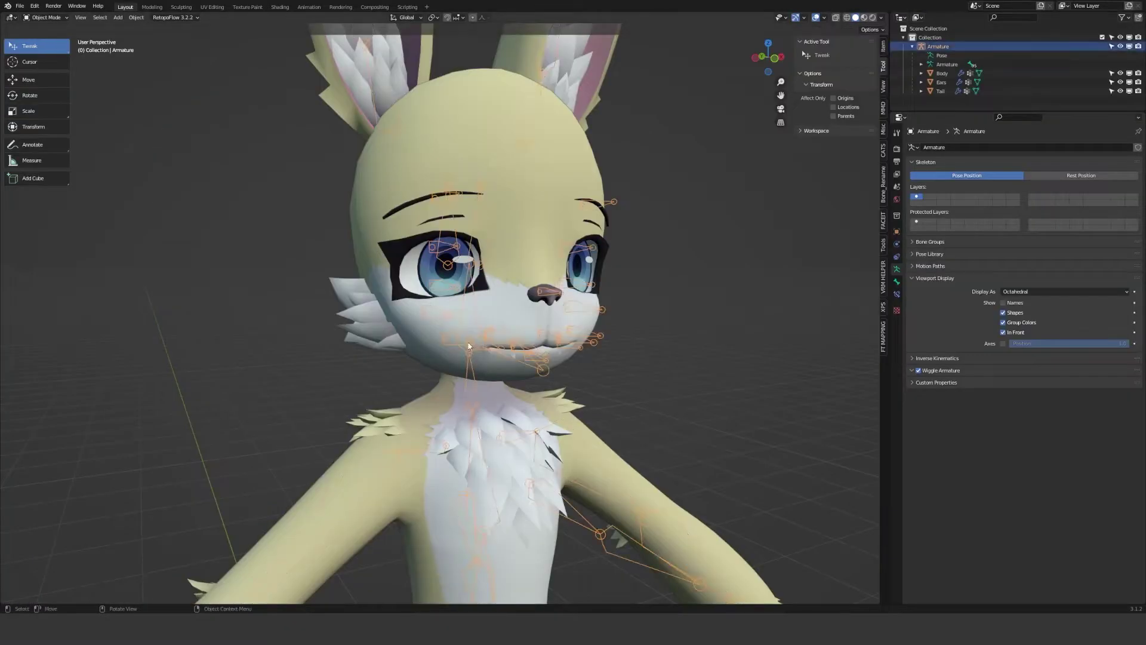
# Step: Put the armature in Pose Mode and raise the mirrored upper lip bones to expose the teeth
pyautogui.click(45, 18)
pyautogui.click(42, 50)
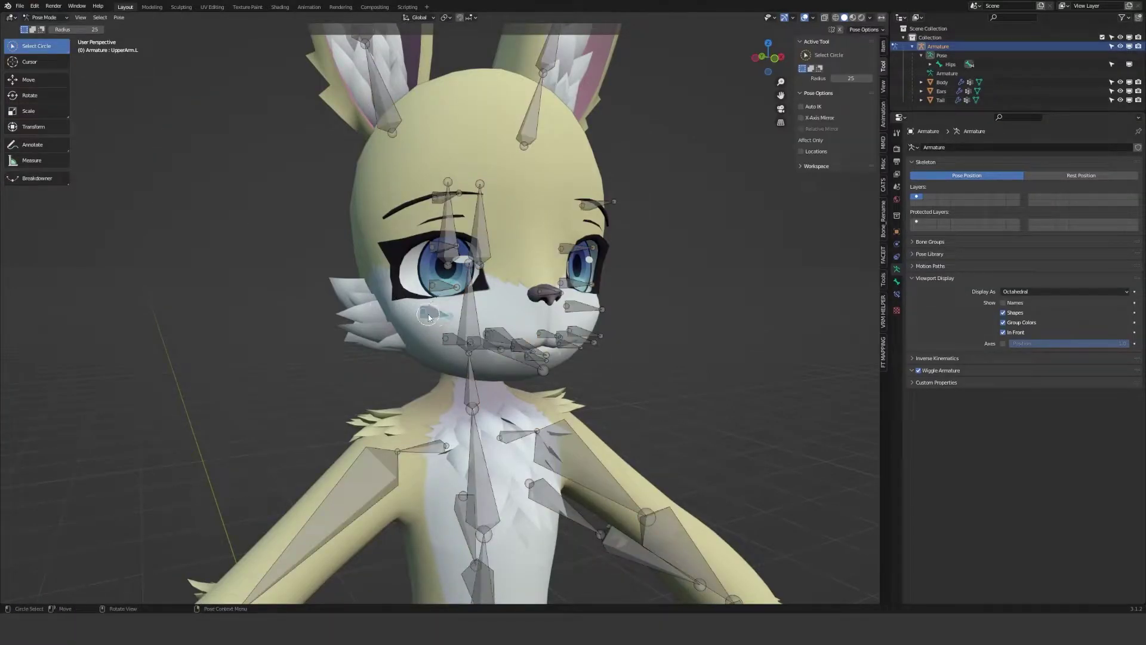
pyautogui.click(391, 308)
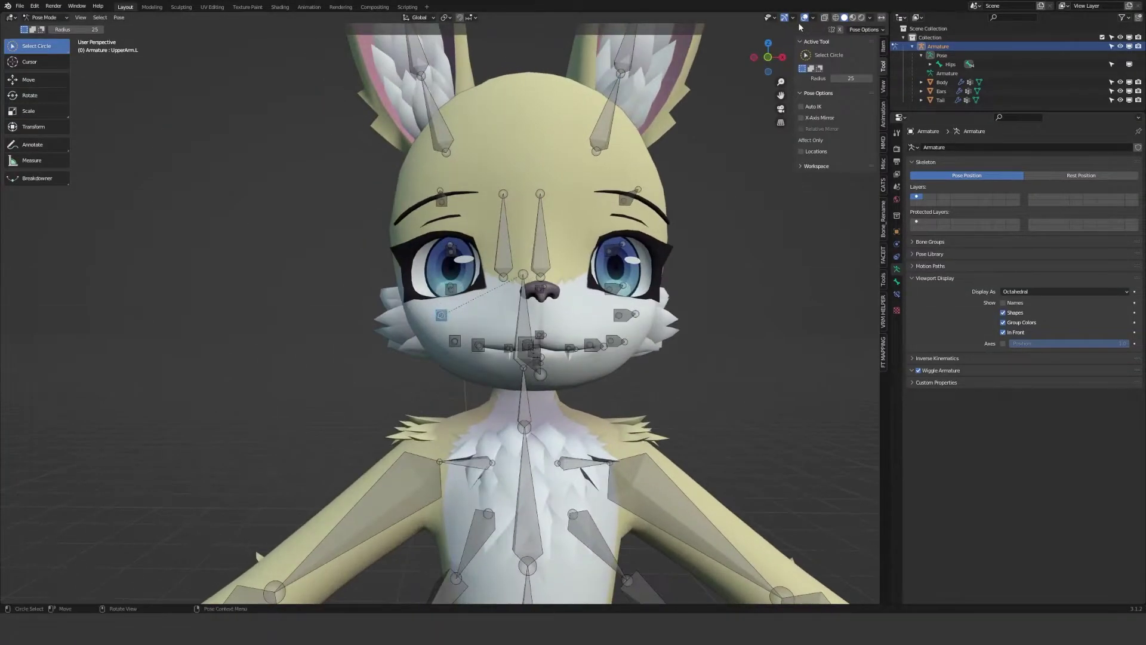
pyautogui.scroll(1, 418, 310)
pyautogui.press('g')
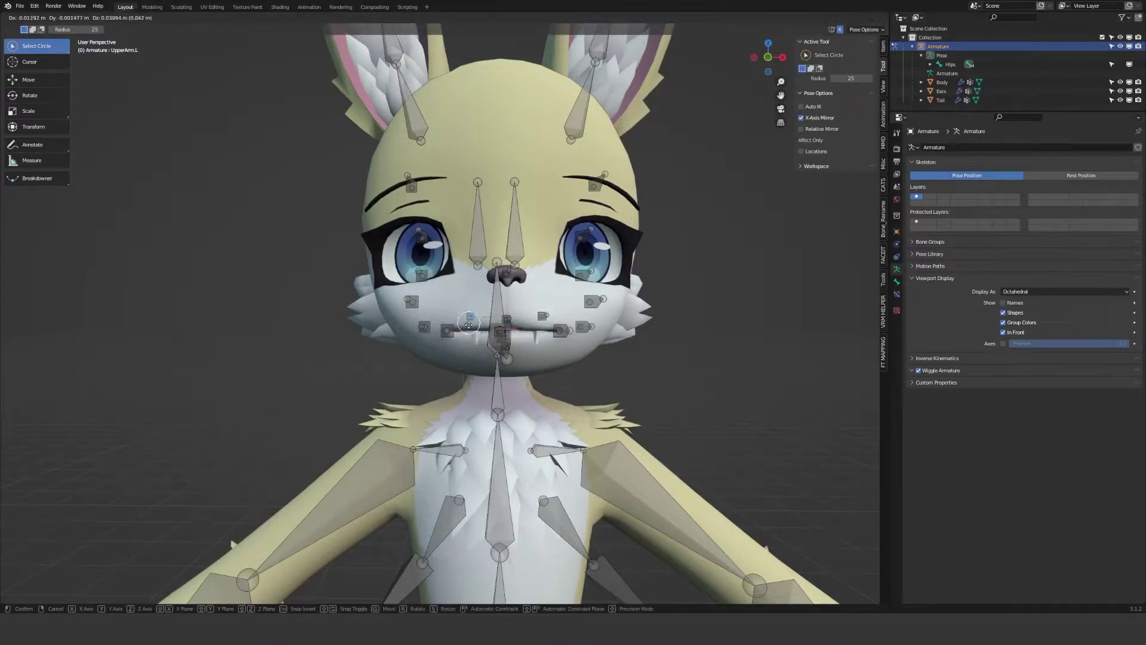
pyautogui.click(466, 323)
pyautogui.press('KP_1')
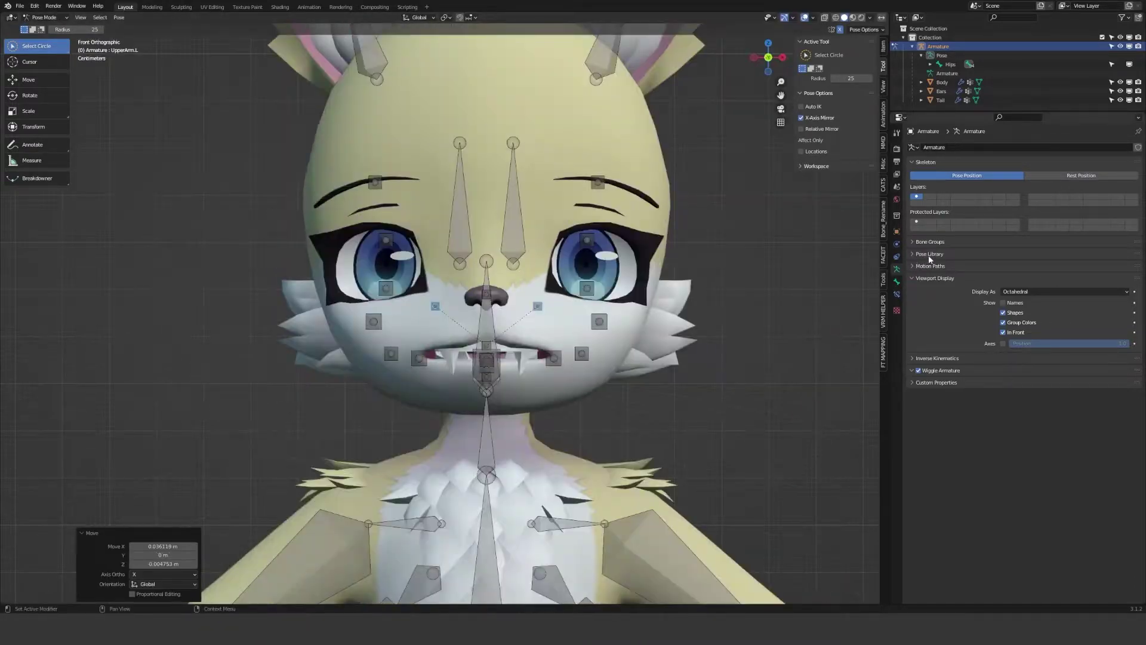
# Step: Create a pose library for the armature and store the raised-lip pose in it as Mouth_UpperUp
pyautogui.click(929, 254)
pyautogui.click(940, 269)
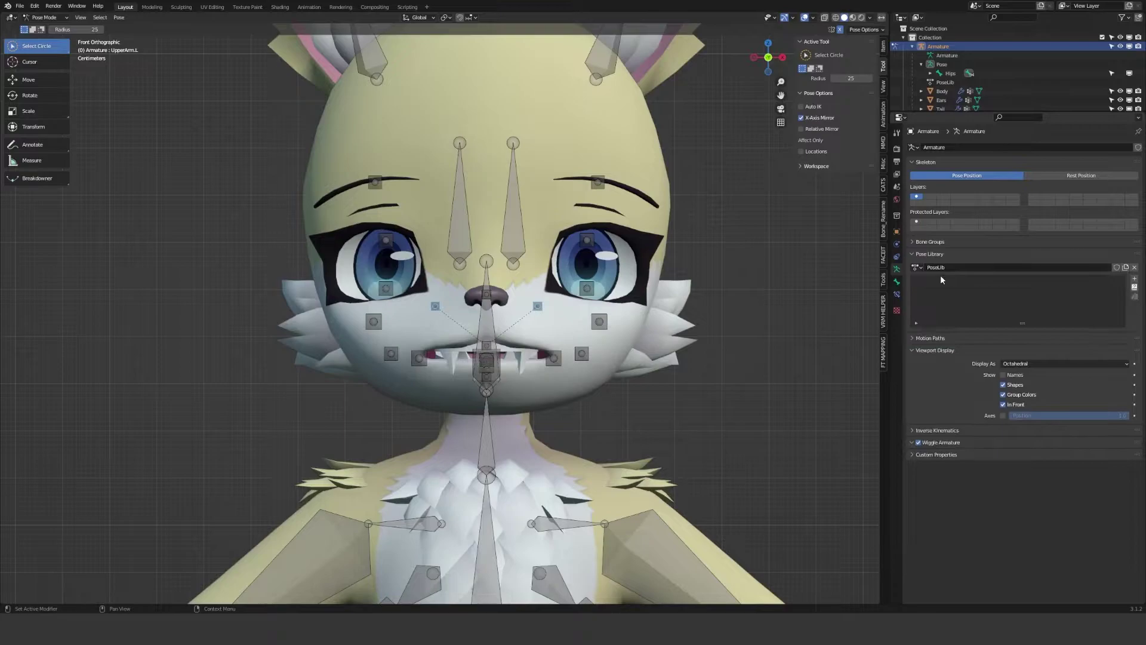
pyautogui.click(1134, 278)
pyautogui.click(1134, 279)
pyautogui.click(1132, 279)
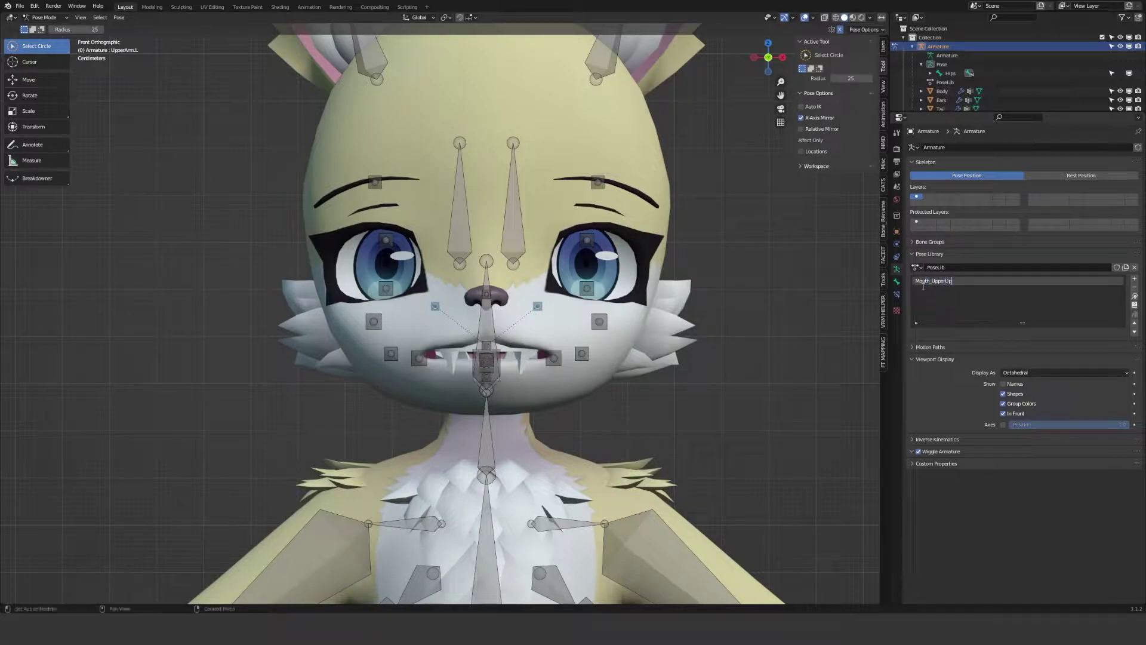
# Step: Clear the lip bones' locations, inspect the neutral mouth, and apply the stored Mouth_UpperUp pose
pyautogui.hotkey('alt', 'g')
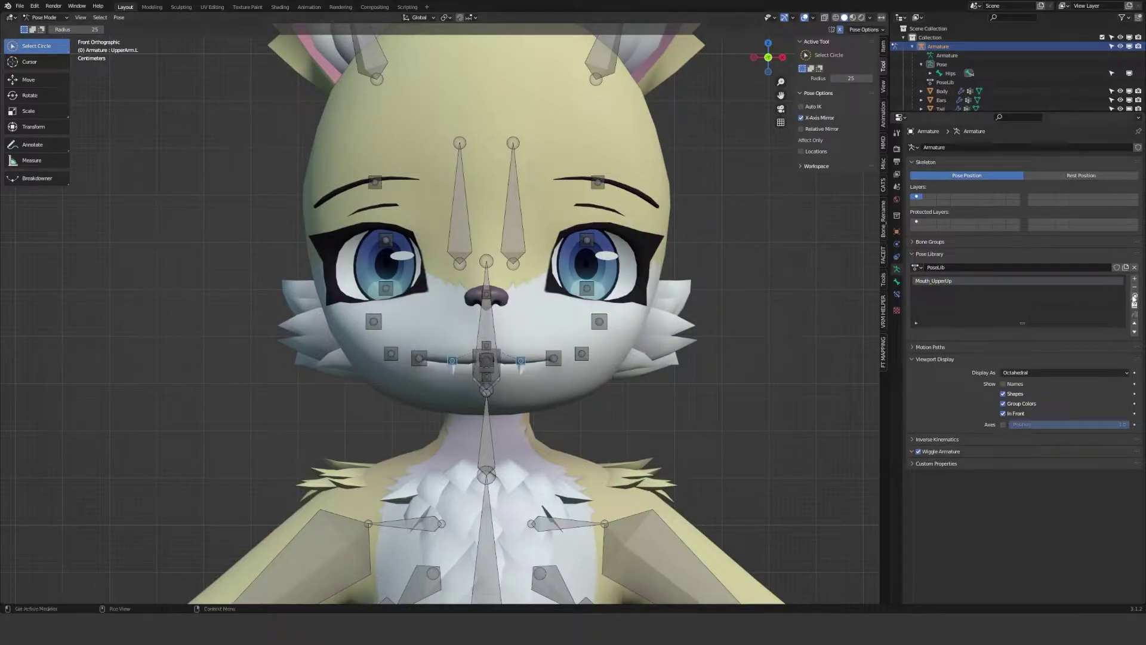
pyautogui.click(1134, 296)
pyautogui.hotkey('alt', 'g')
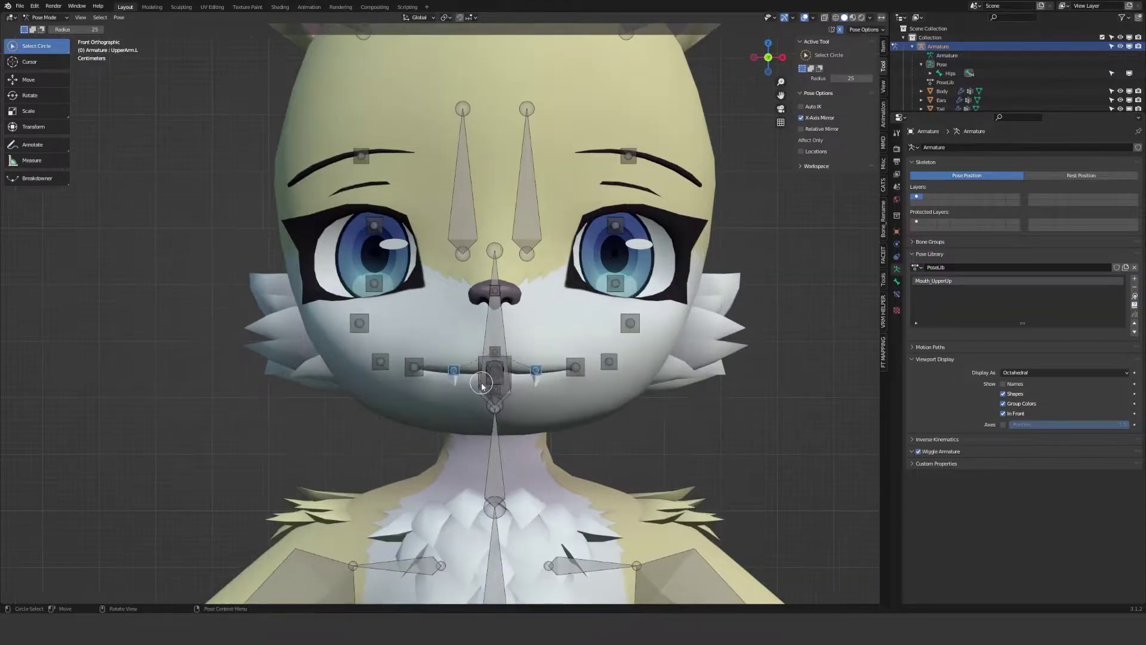
pyautogui.moveTo(656, 358); pyautogui.dragTo(739, 358, button='middle')
pyautogui.click(1134, 297)
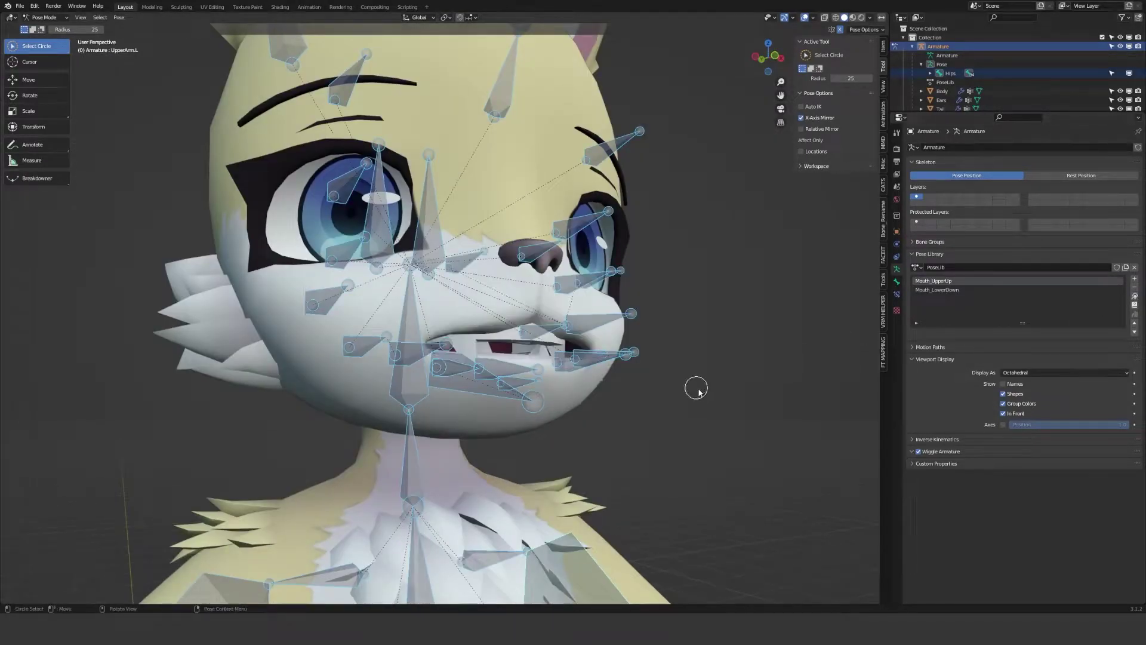
# Step: Deselect all bones, enlarge the Outliner, and switch to Object Mode with the Body mesh selected
pyautogui.click(693, 388)
pyautogui.click(985, 92)
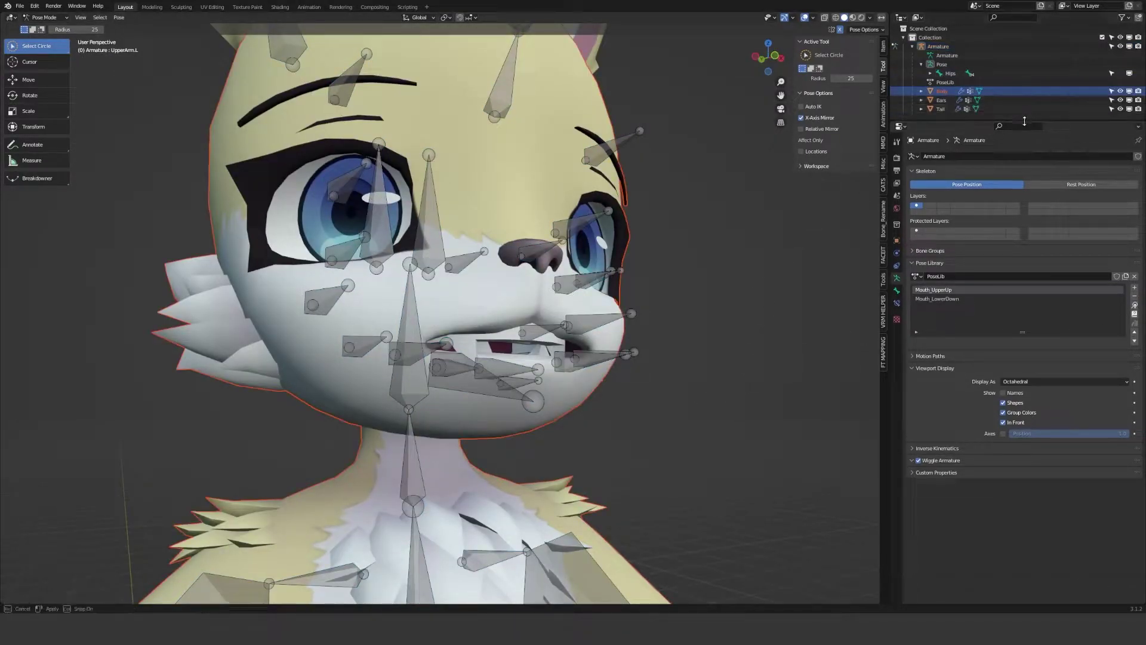
pyautogui.moveTo(988, 117); pyautogui.dragTo(987, 178)
pyautogui.click(44, 17)
pyautogui.click(47, 29)
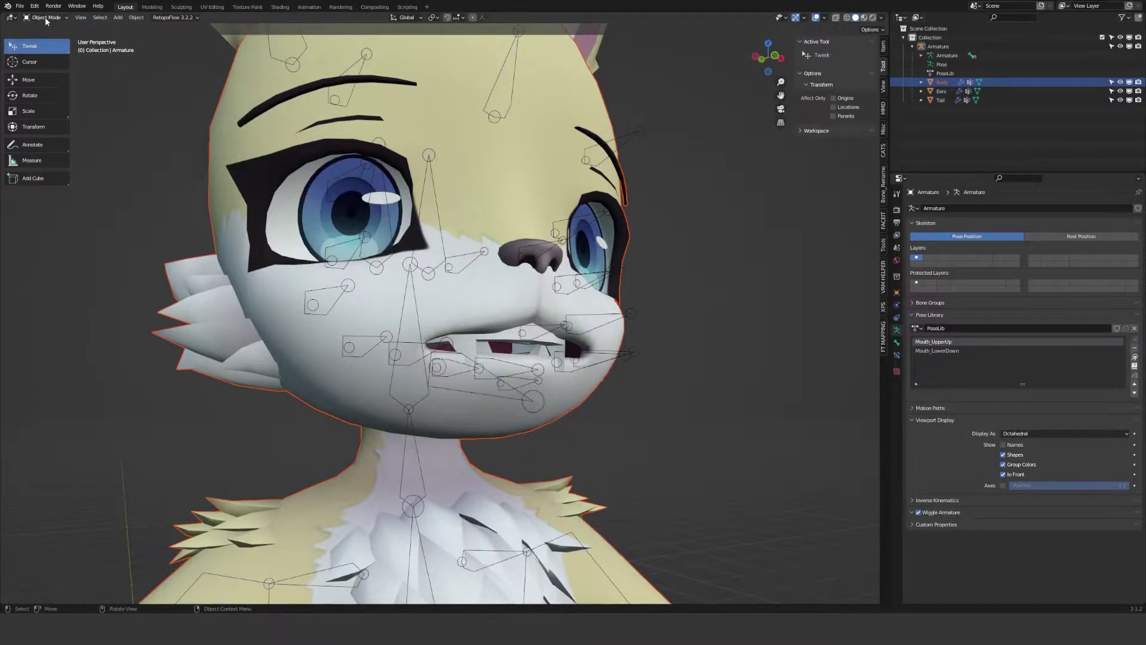
# Step: Rename the Body mesh's Armature modifier as Mouth_Upper_Up and save it as a shape key, keeping the modifier
pyautogui.click(897, 304)
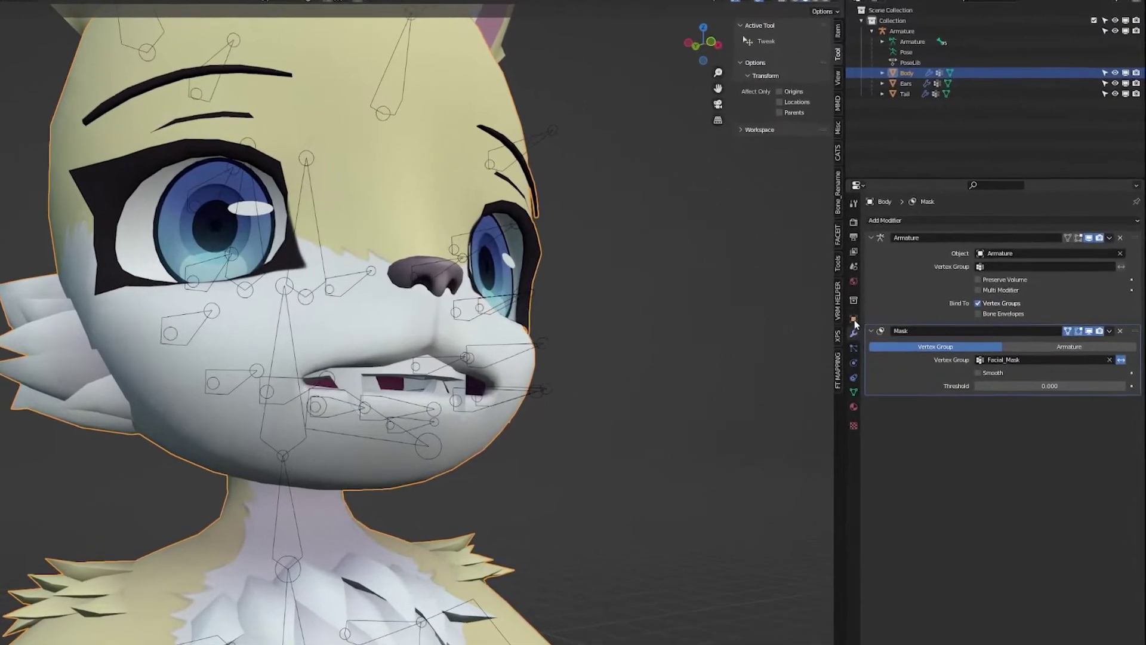
pyautogui.doubleClick(943, 223)
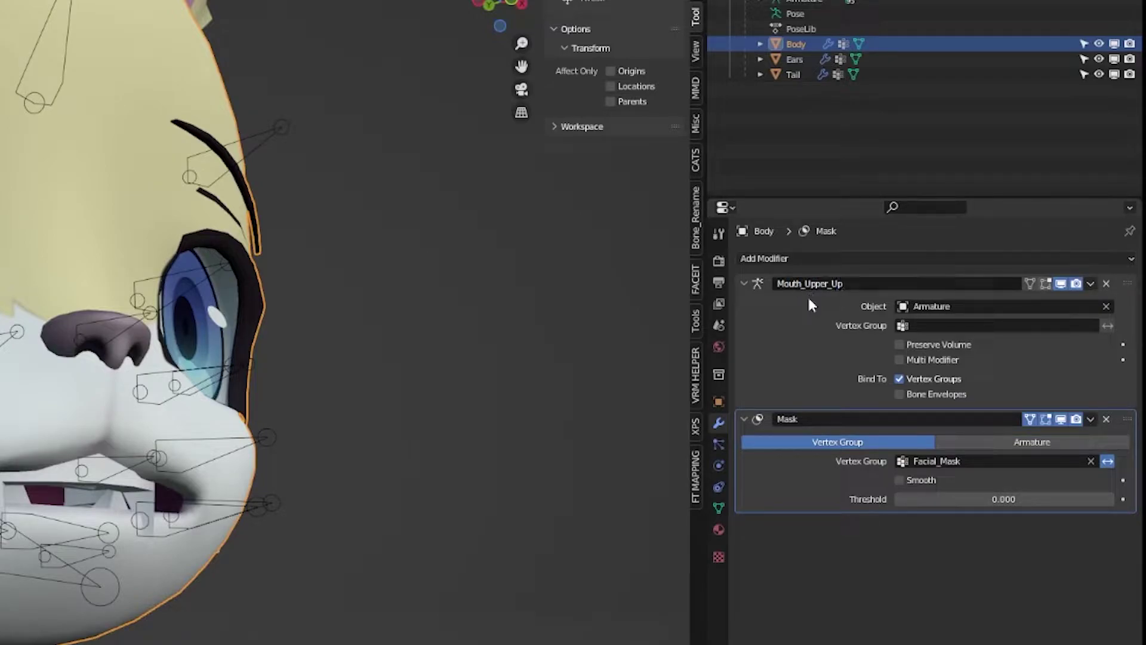
pyautogui.click(1090, 284)
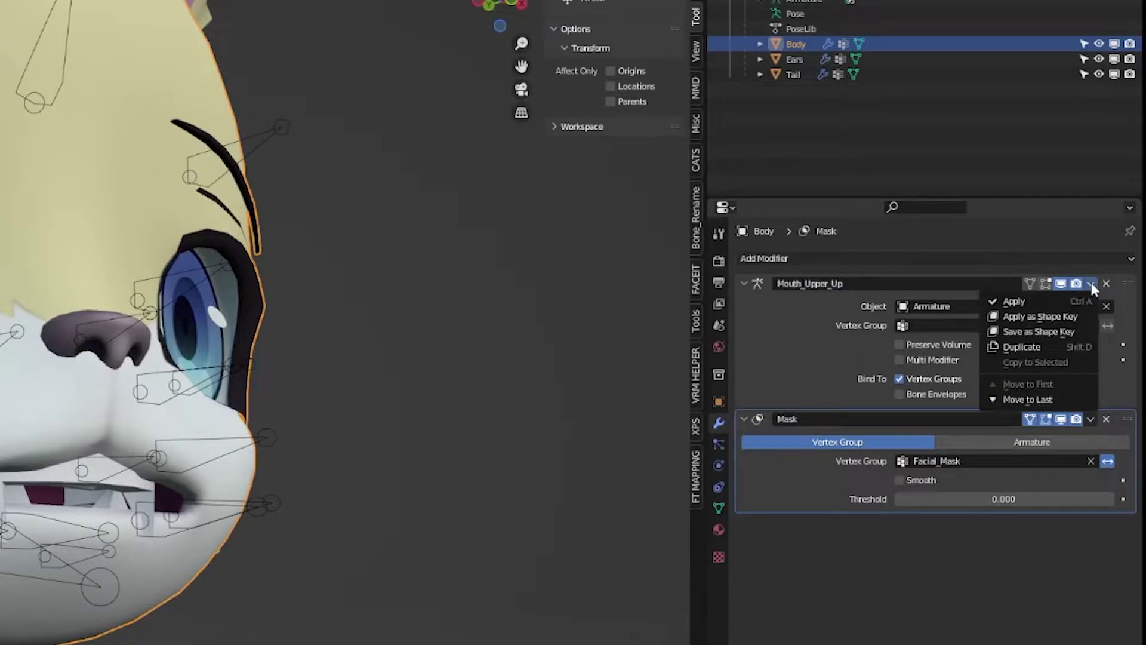
pyautogui.click(1049, 334)
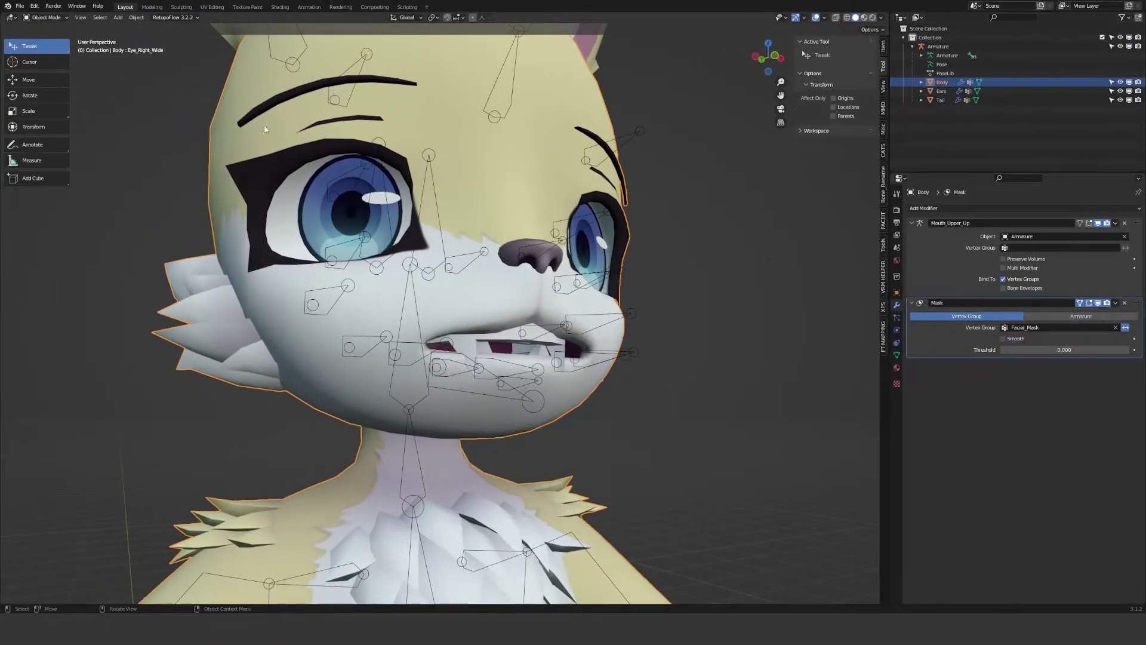
# Step: Return the armature to Pose Mode, select all its bones, and reset them to the rest pose
pyautogui.click(348, 100)
pyautogui.click(58, 18)
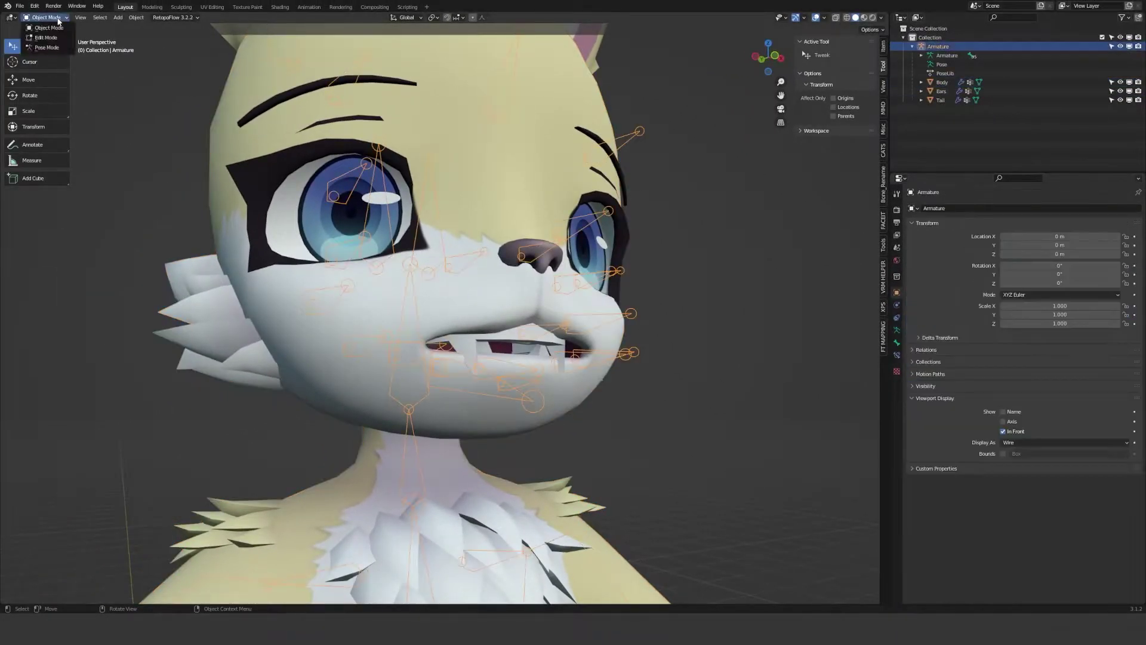
pyautogui.click(51, 49)
pyautogui.press('a')
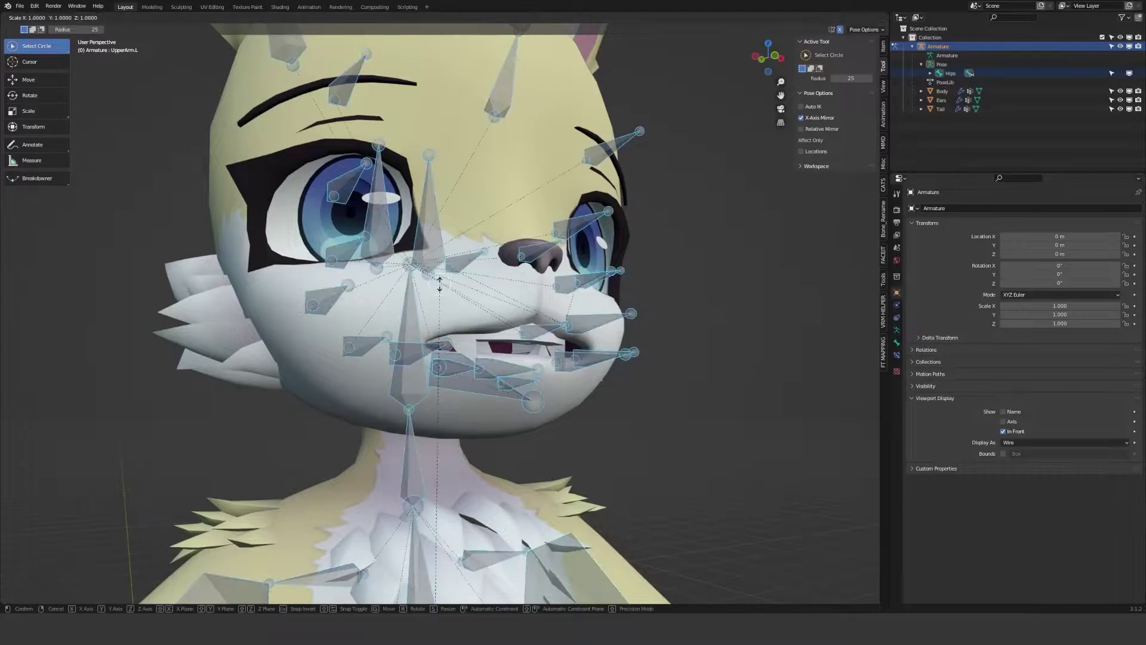
pyautogui.click(908, 342)
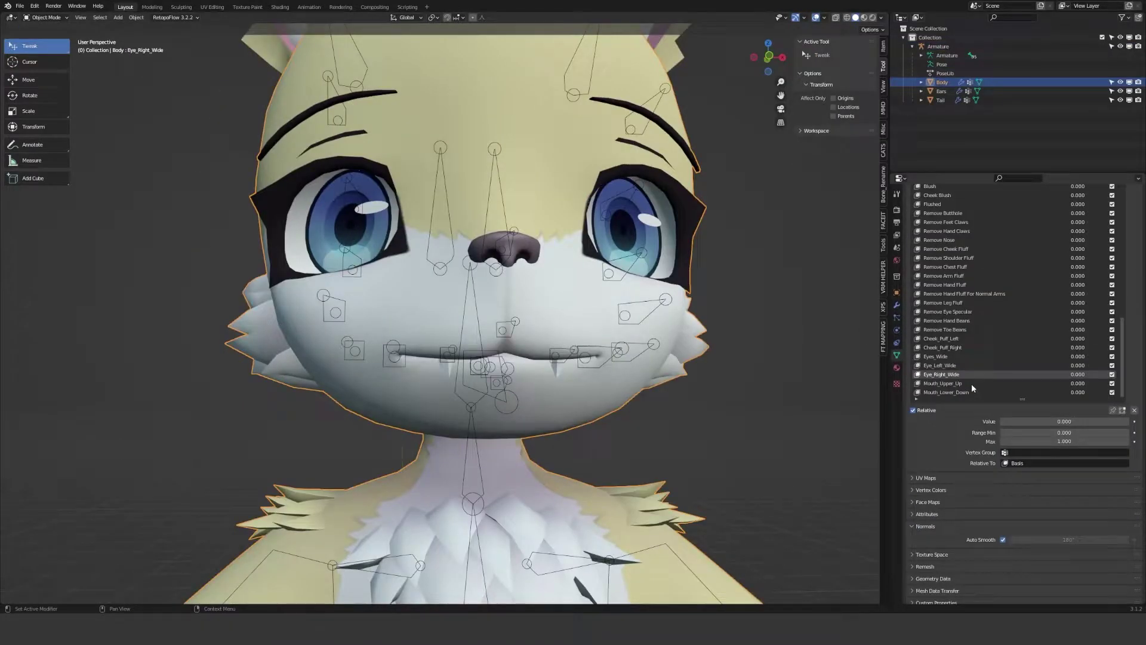
# Step: Select the Body mesh's Mouth_Upper_Up shape key and preview it by varying its value
pyautogui.click(972, 383)
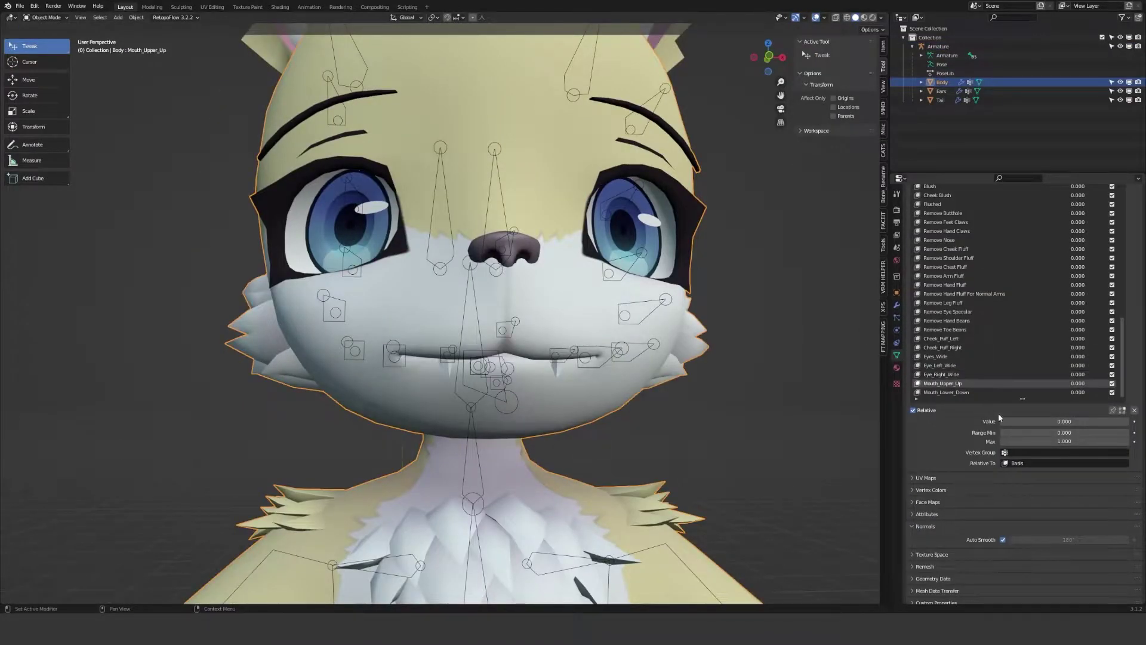
pyautogui.moveTo(1005, 421)
pyautogui.mouseDown()
pyautogui.moveTo(1129, 421)
pyautogui.moveTo(1014, 421)
pyautogui.mouseUp()
pyautogui.moveTo(1015, 421); pyautogui.dragTo(1001, 421)
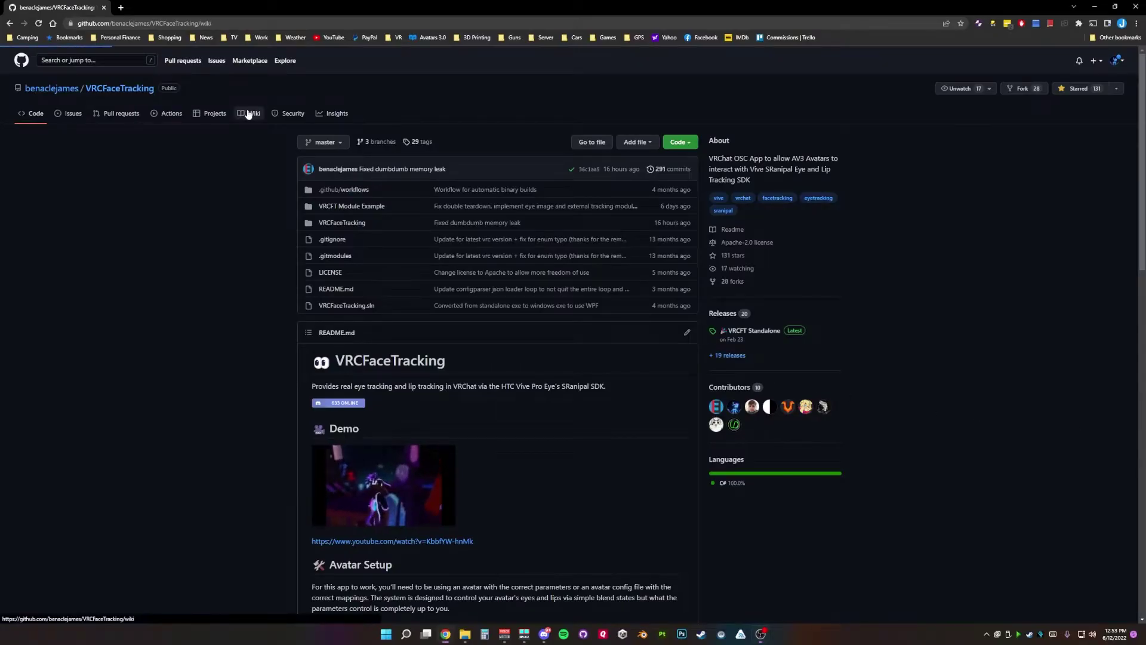
# Step: In the browser, open the VRCFaceTracking wiki's Parameters page and read through the lip tracking and combined lip parameters
pyautogui.click(249, 113)
pyautogui.click(740, 336)
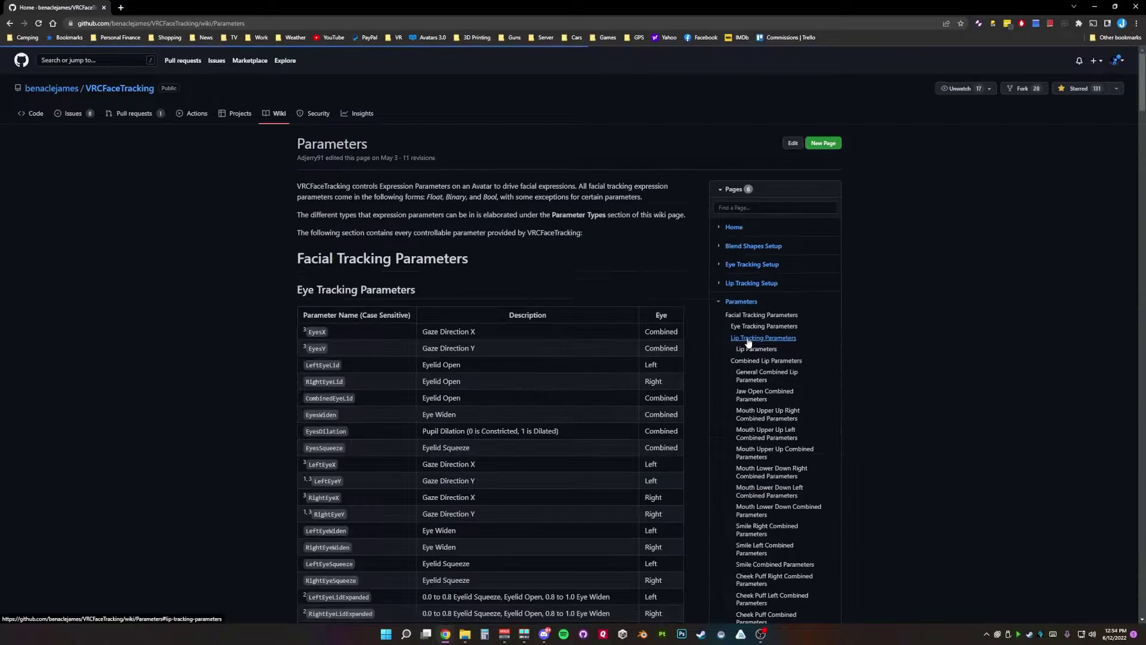
pyautogui.scroll(-20, 479, 363)
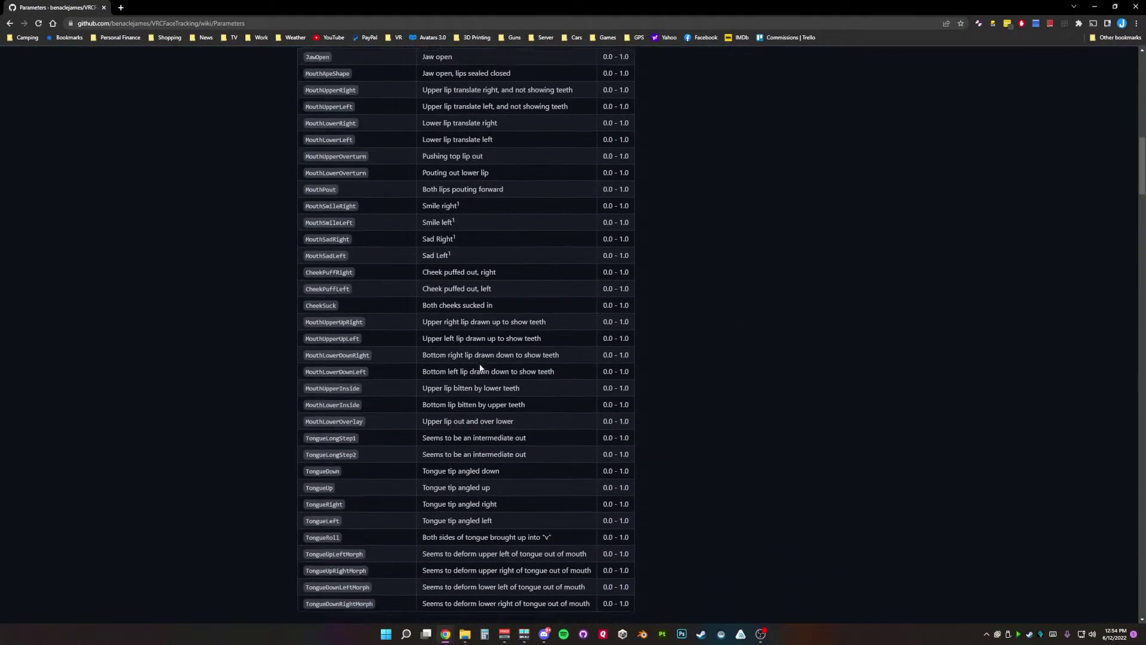
pyautogui.scroll(-15, 479, 364)
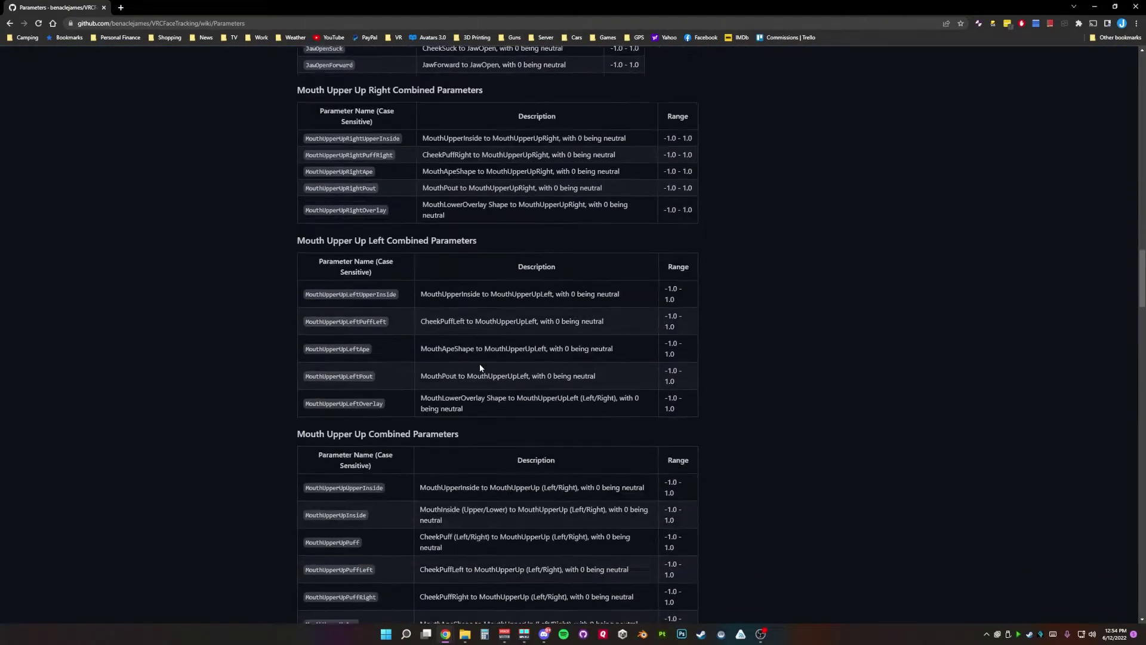
pyautogui.scroll(-20, 480, 367)
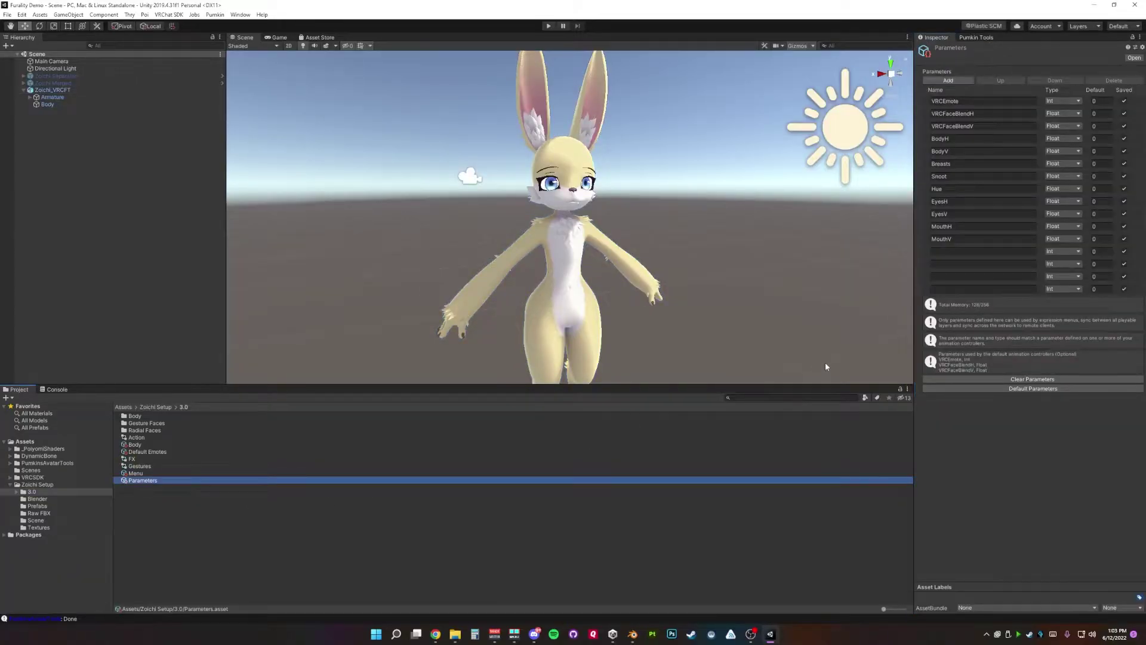
# Step: In Unity, set the first blank entry of the avatar's expression parameters to the Float type
pyautogui.click(983, 252)
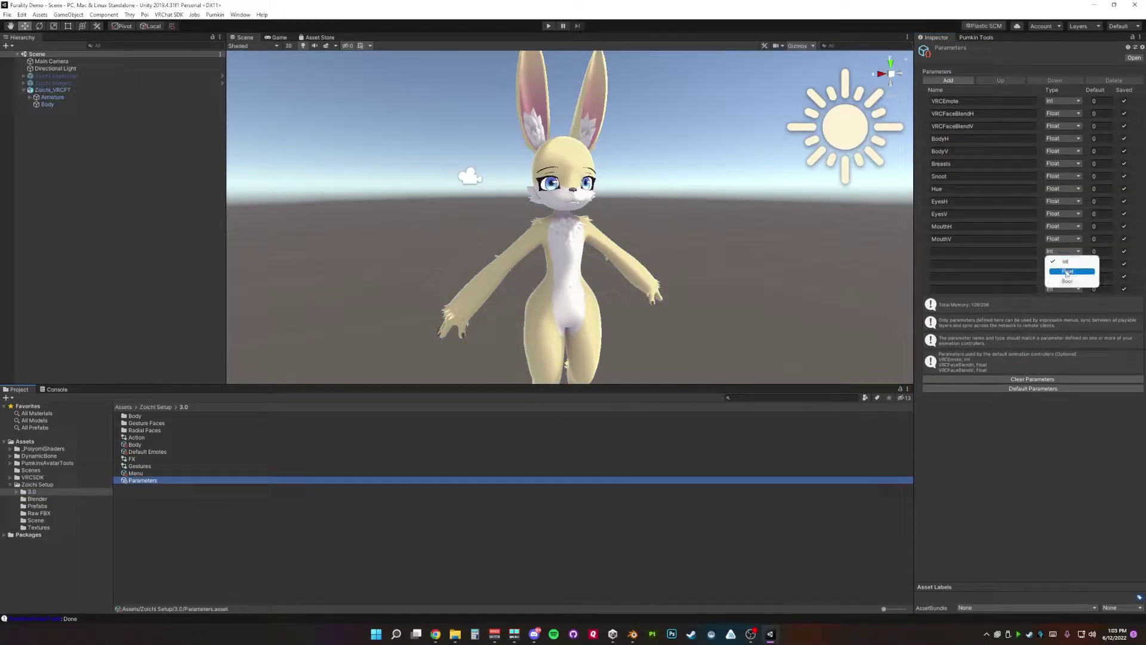
pyautogui.click(1067, 272)
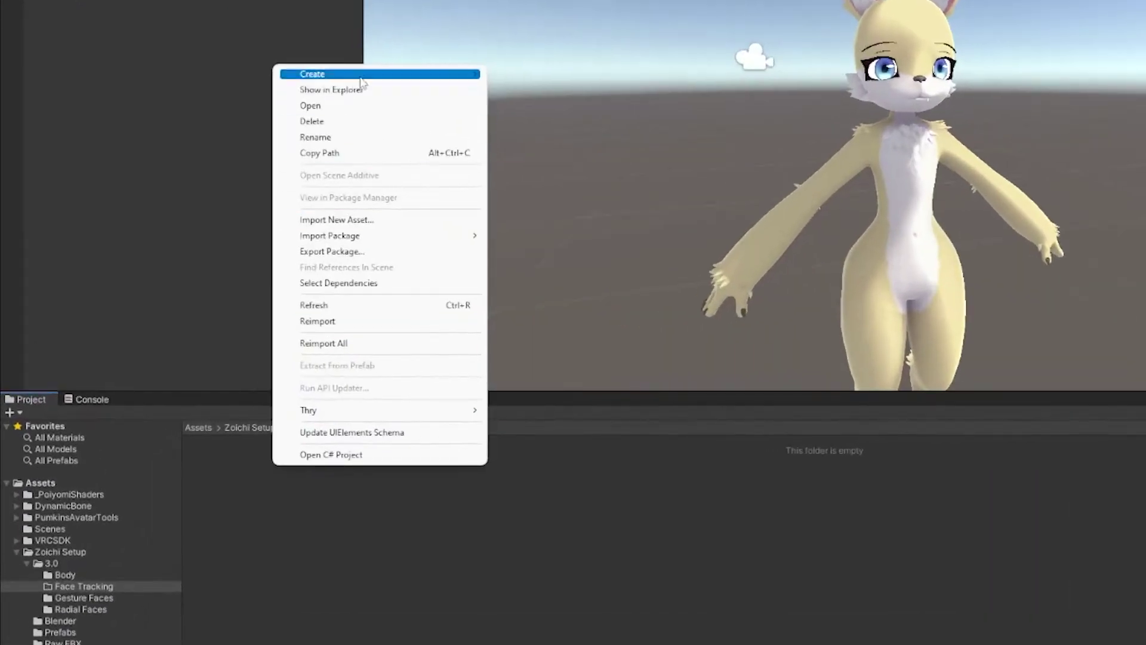
# Step: Create an animation clip named MouthUpperUp in the Face Tracking folder
pyautogui.moveTo(207, 188)
pyautogui.click(332, 422)
pyautogui.write('MouthUp')
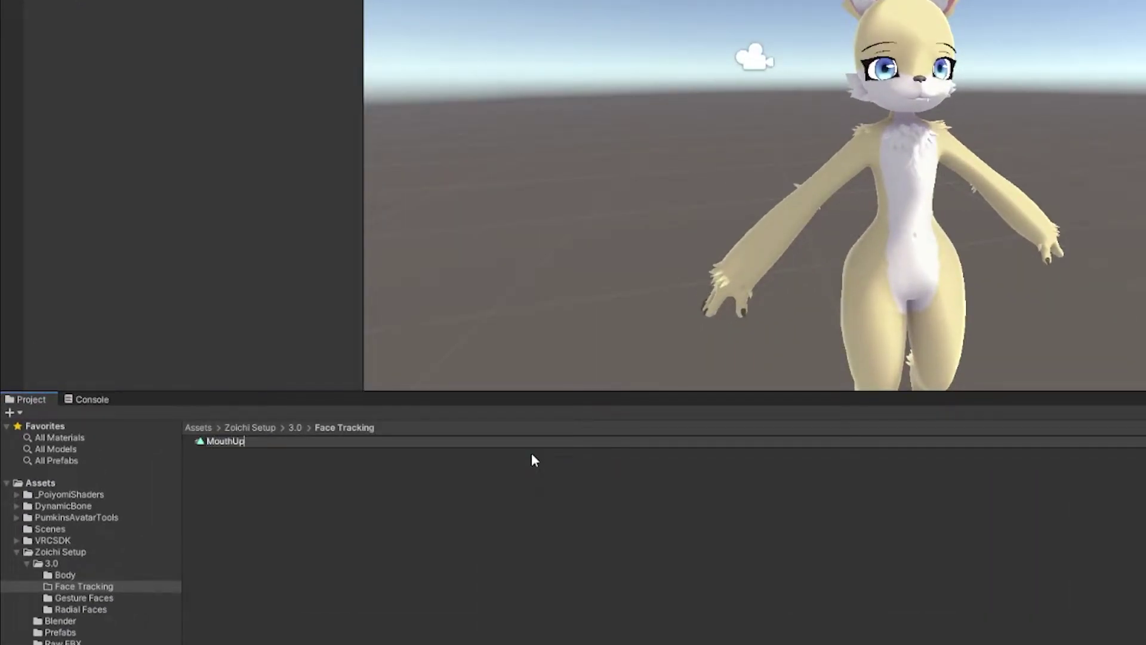
pyautogui.write('perUp')
pyautogui.press('Return')
# Step: Duplicate the MouthUpperUp animation clip and rename the copy as MouthUpperUp 0
pyautogui.hotkey('ctrl', 'd')
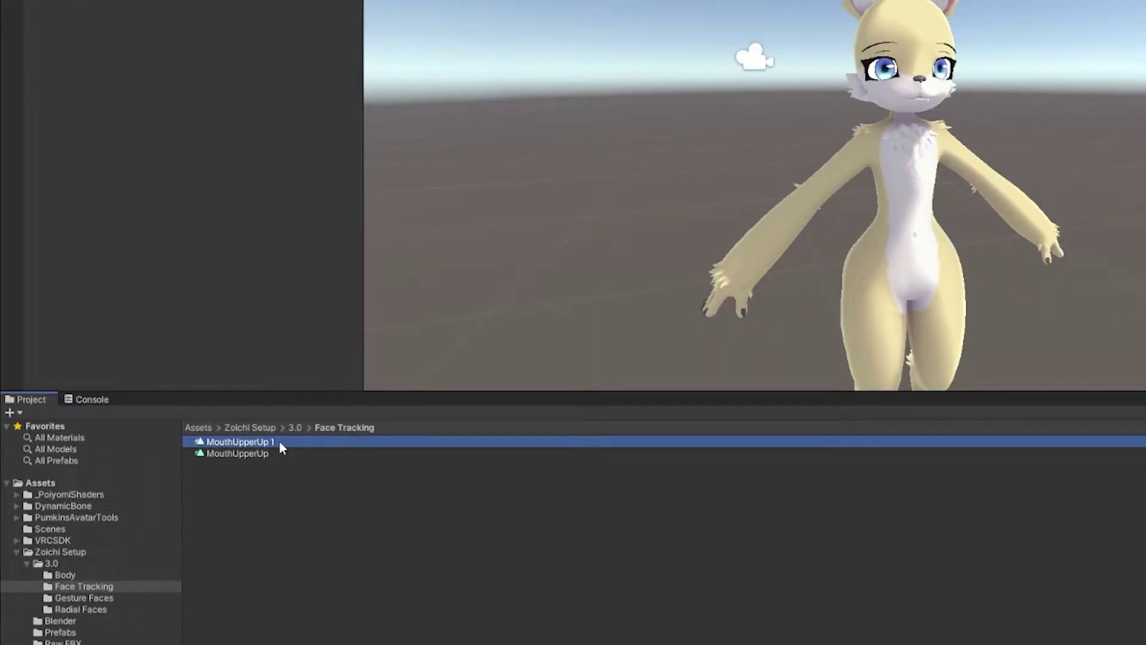
pyautogui.click(279, 443)
pyautogui.press('BackSpace')
pyautogui.write('0')
pyautogui.press('Return')
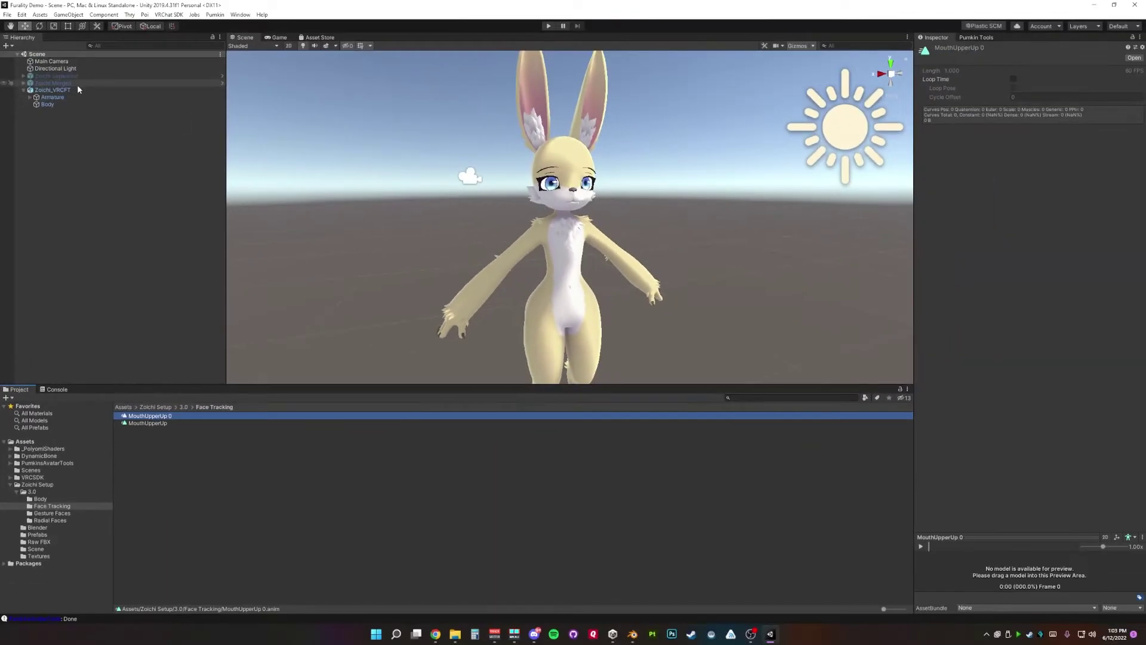
# Step: Select the Zoichi_VRCFT avatar, open its FX controller, and show the controller's layers in the Animator window
pyautogui.click(77, 89)
pyautogui.scroll(-10, 1018, 499)
pyautogui.doubleClick(1000, 436)
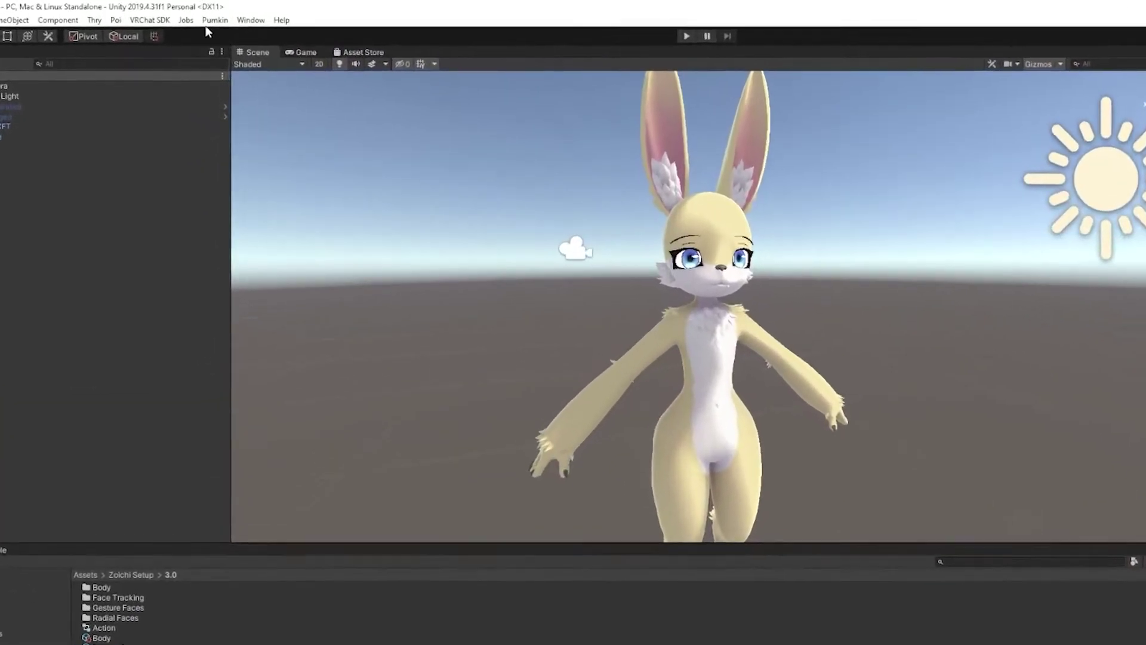
pyautogui.click(240, 14)
pyautogui.moveTo(303, 255)
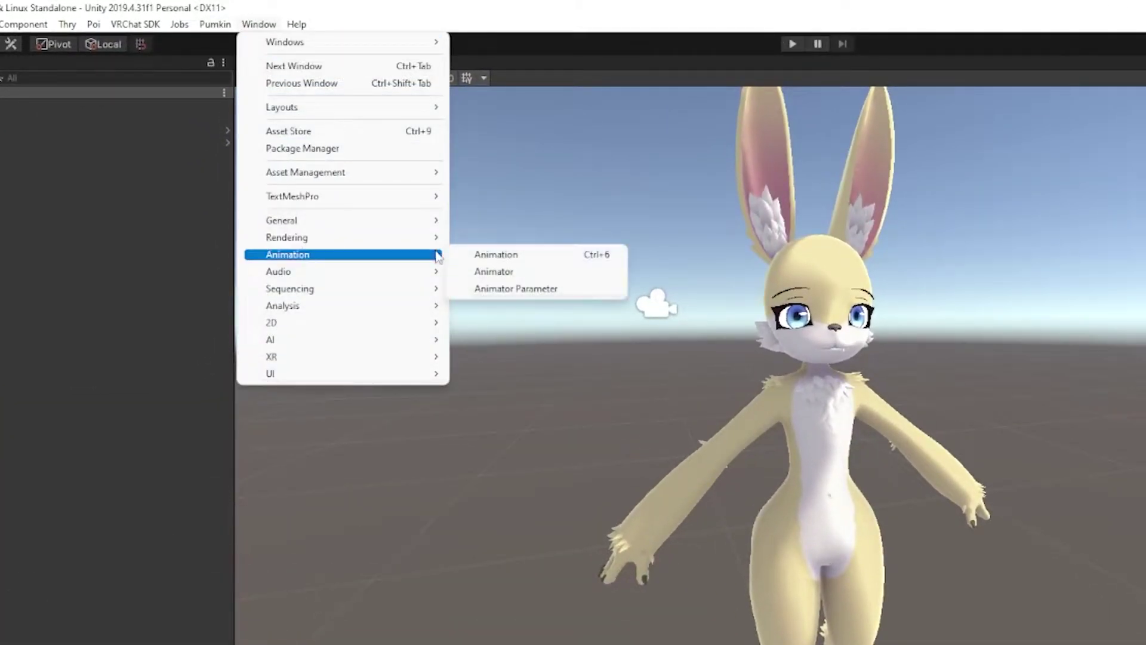
pyautogui.click(502, 269)
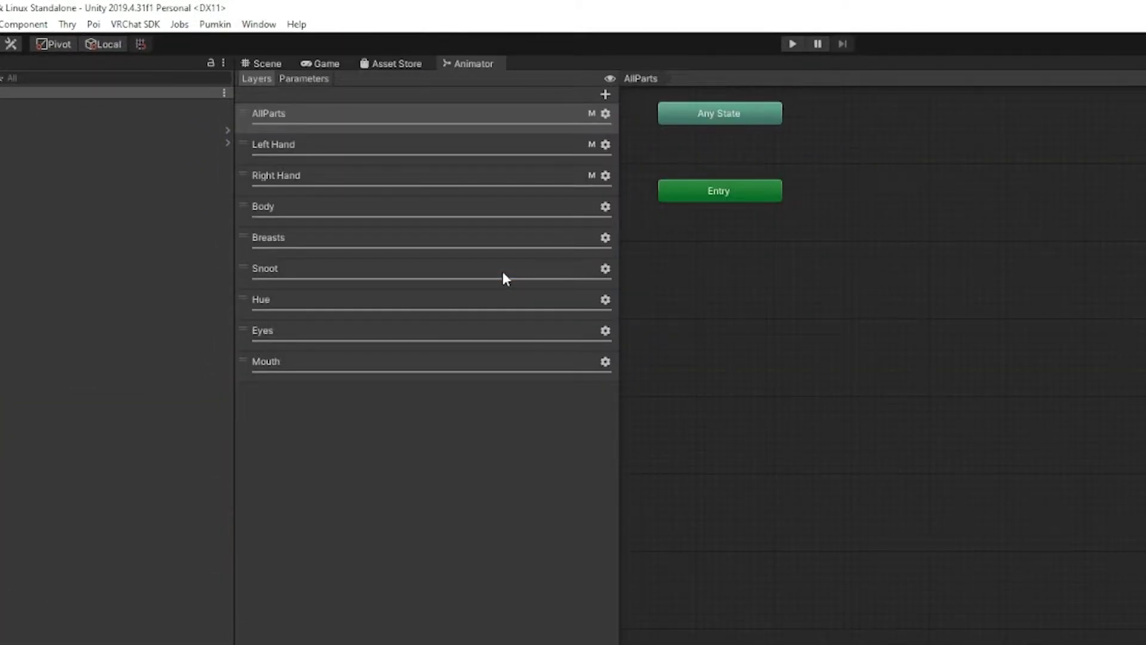
# Step: Add a new layer named MouthUpperUp to the FX controller and set its weight to 1
pyautogui.click(605, 95)
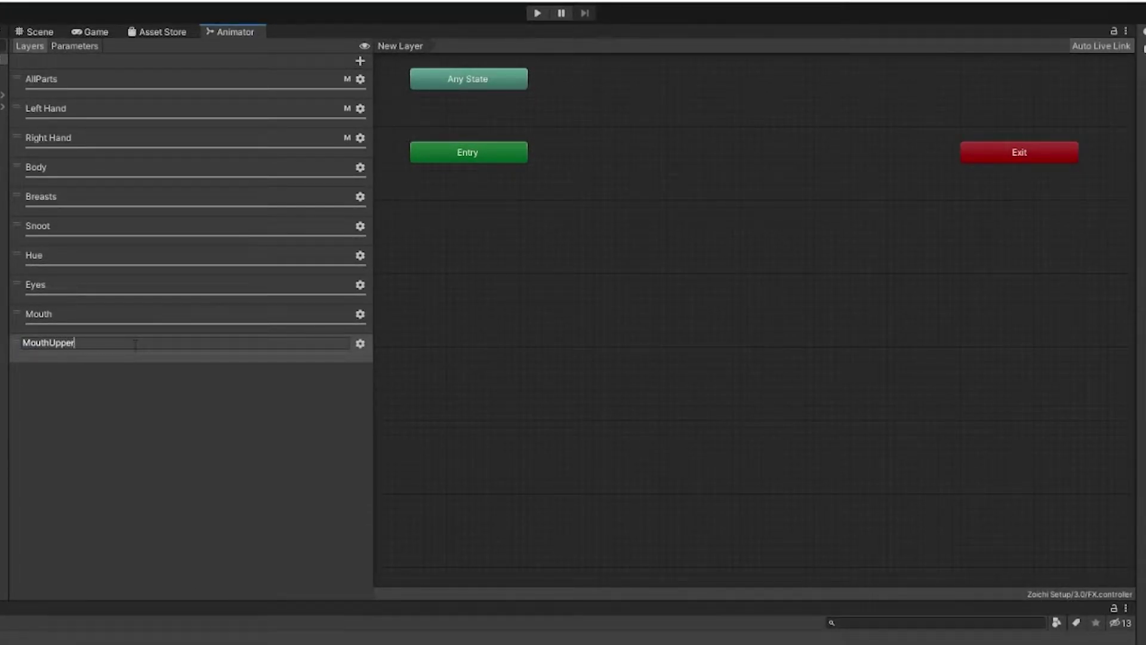
pyautogui.write('MouthUpperUp')
pyautogui.press('Return')
pyautogui.click(360, 344)
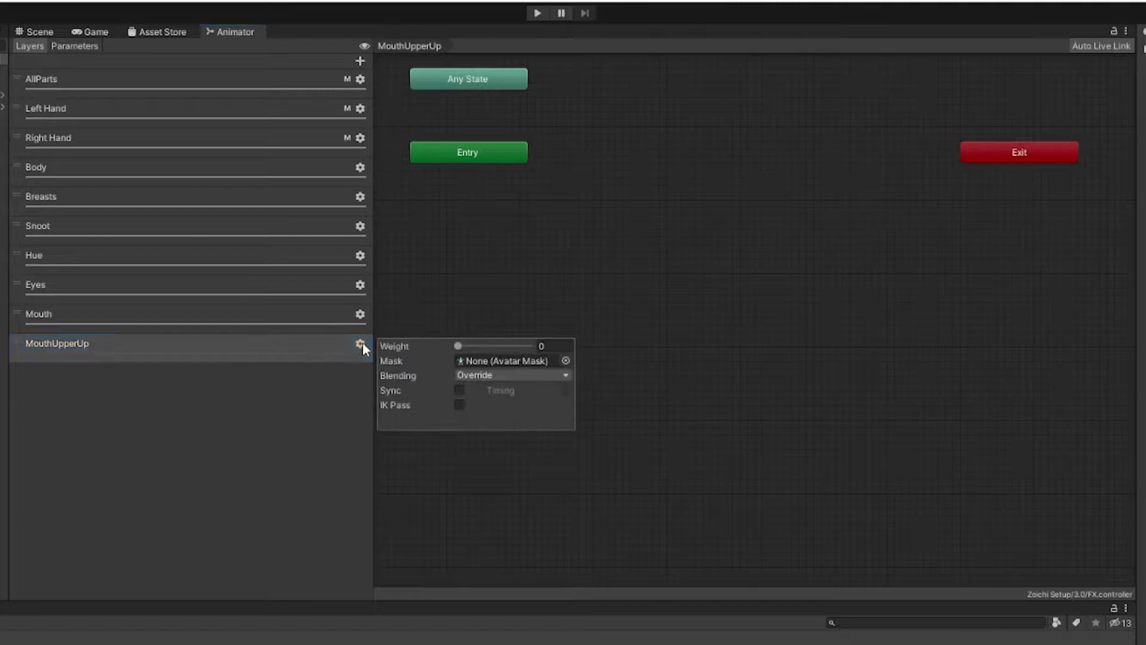
pyautogui.moveTo(459, 347); pyautogui.dragTo(667, 345)
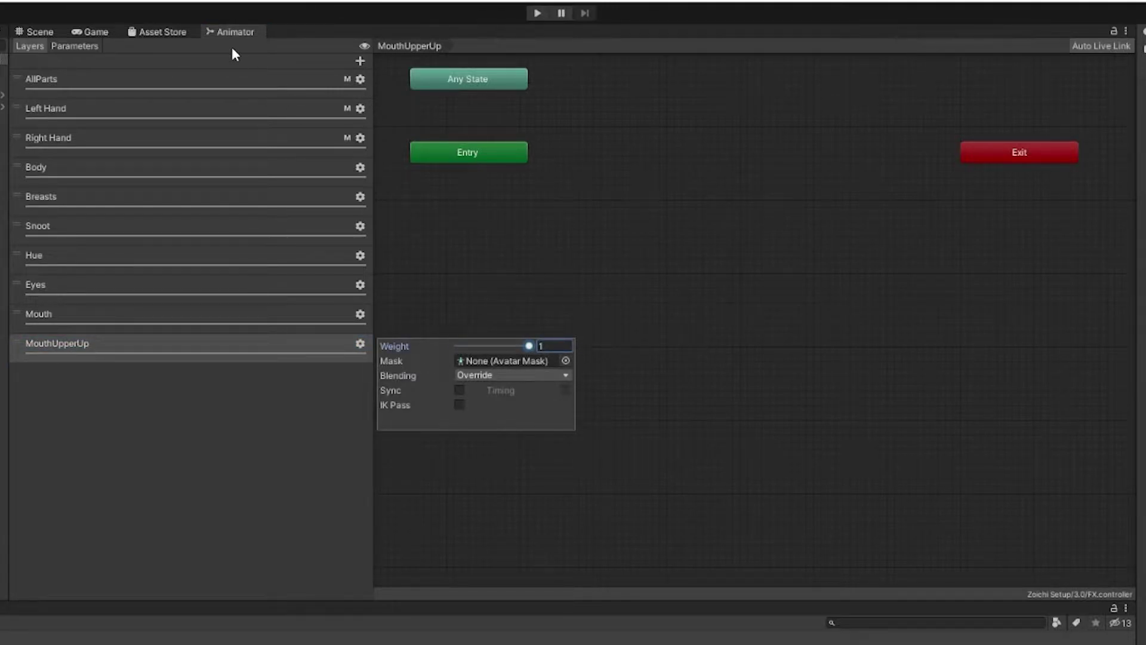
# Step: Add a Float parameter named MouthUpperUp to the FX controller
pyautogui.click(83, 46)
pyautogui.click(356, 61)
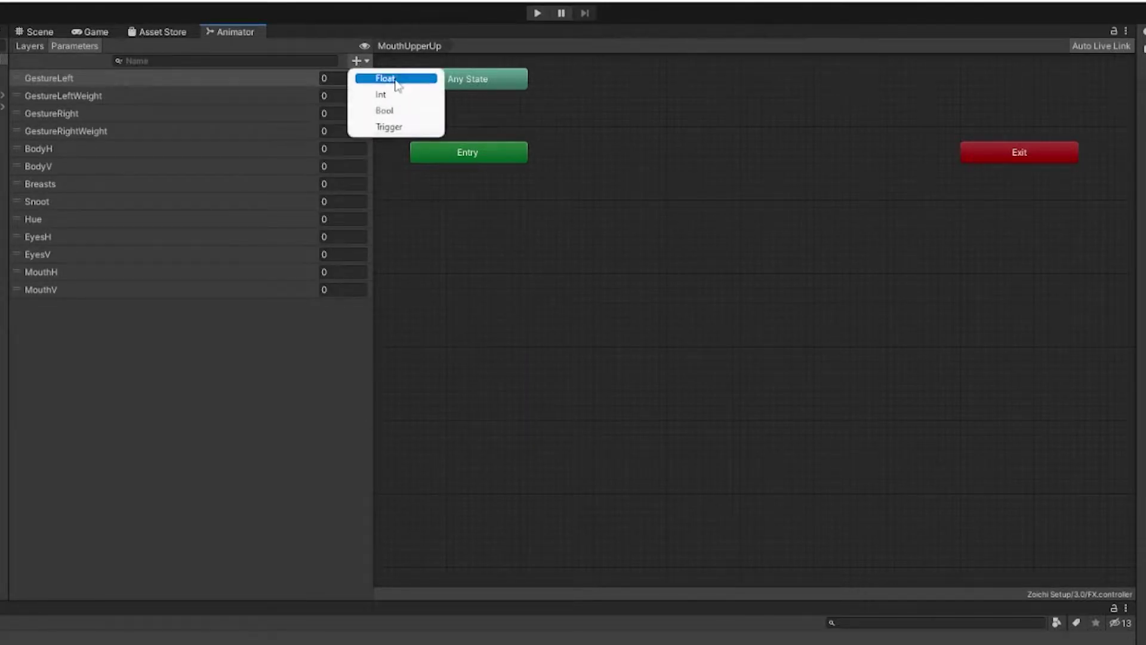
pyautogui.click(376, 77)
pyautogui.write('Mouth')
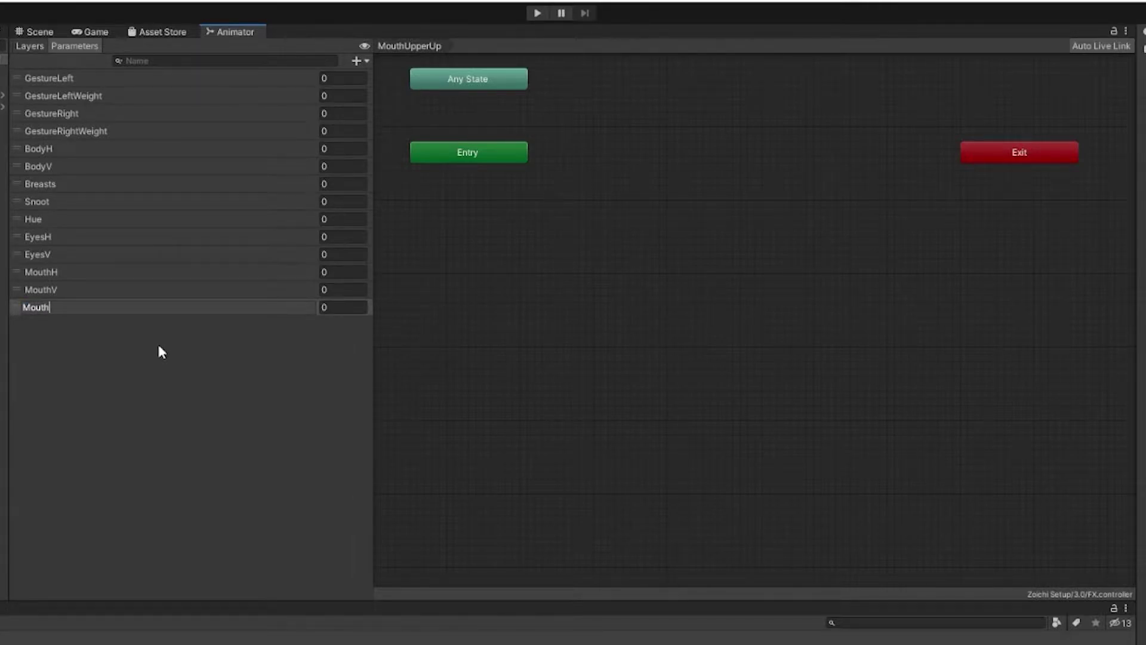
pyautogui.write('UpperUp')
pyautogui.press('Return')
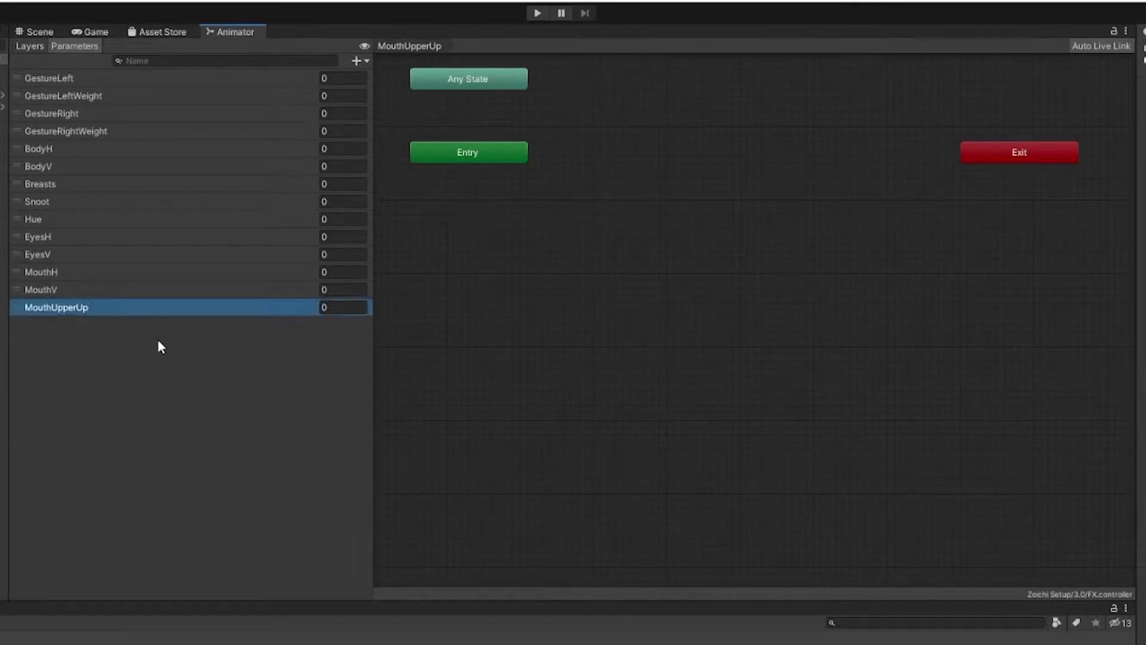
# Step: Create a blend tree state in the MouthUpperUp layer and place it beside the Entry node
pyautogui.click(30, 46)
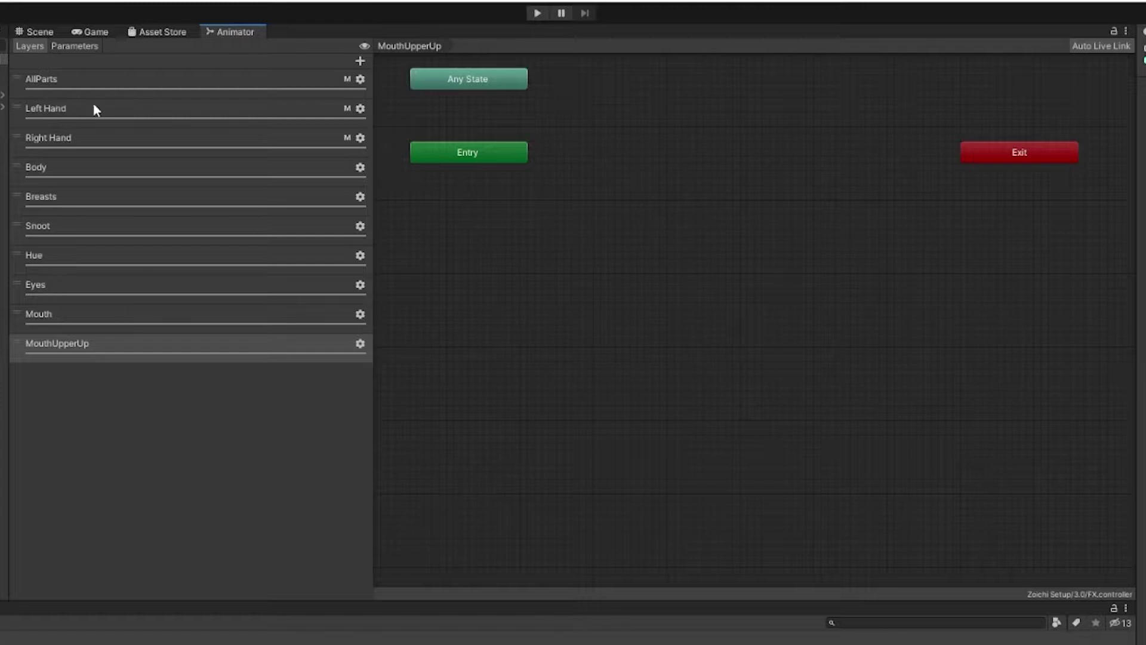
pyautogui.click(309, 350)
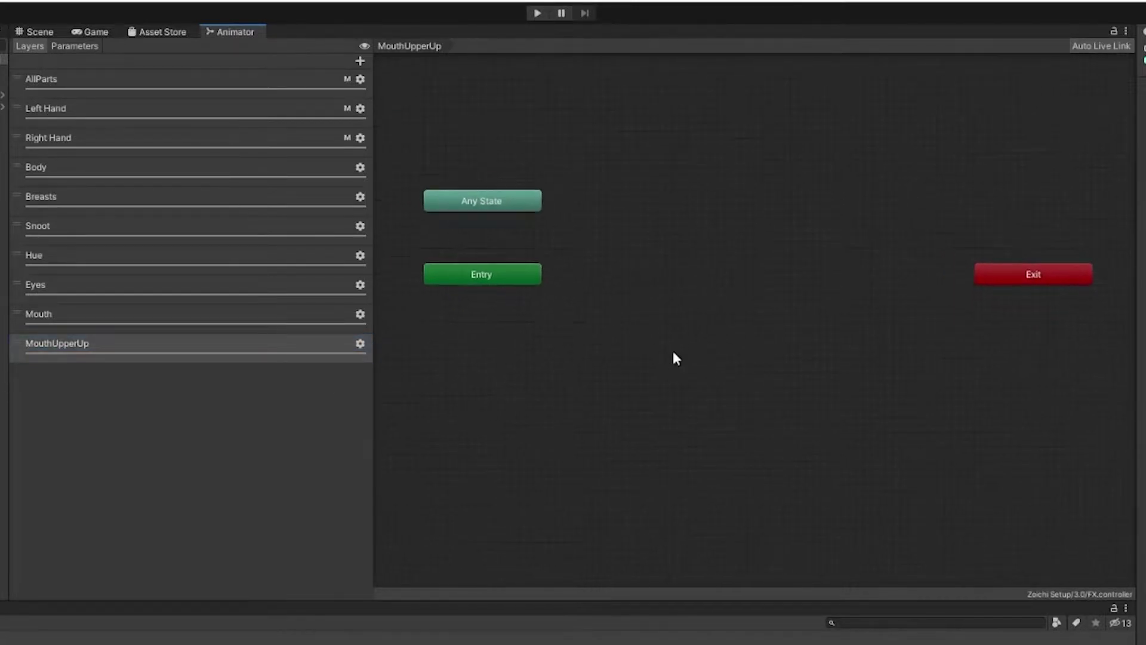
pyautogui.rightClick(650, 287)
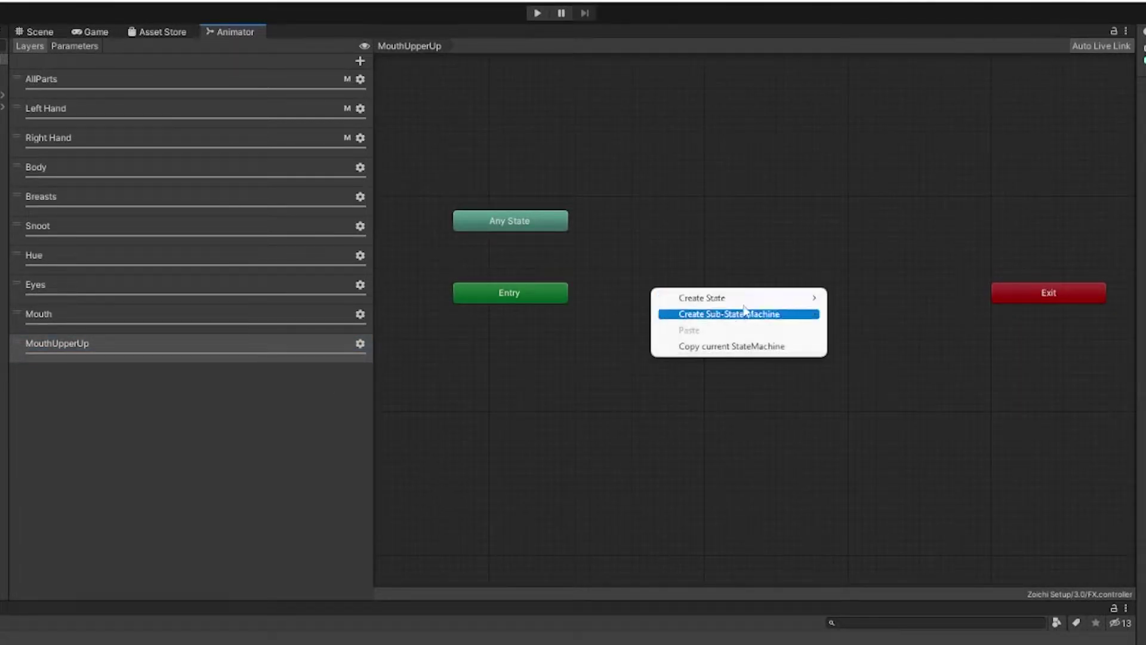
pyautogui.moveTo(755, 297)
pyautogui.click(886, 329)
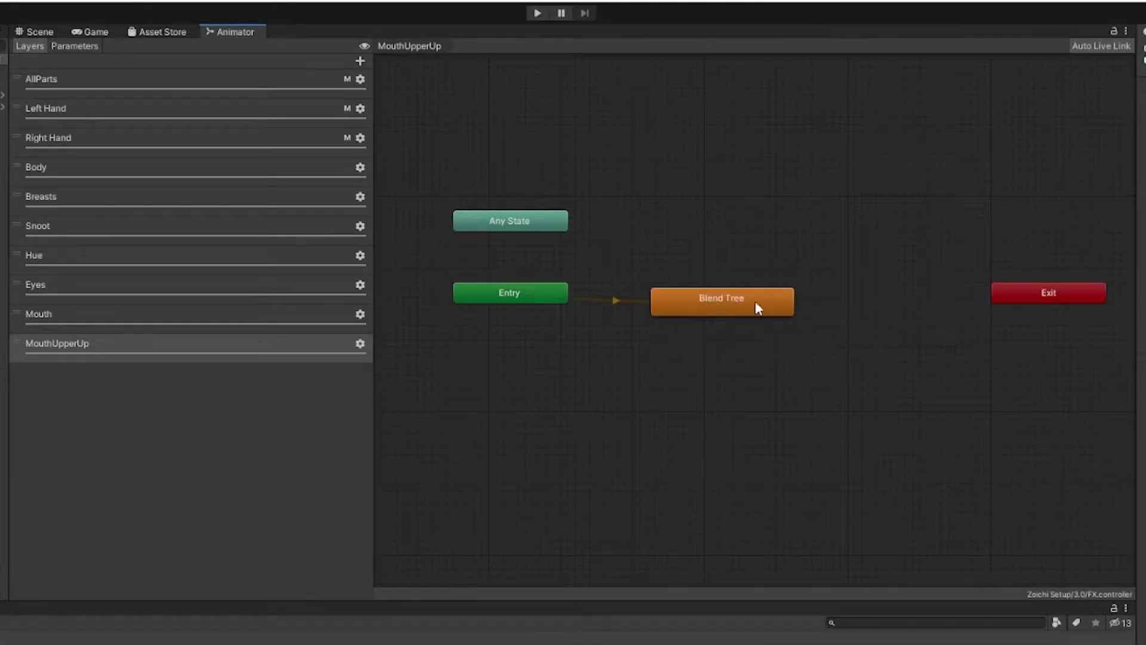
pyautogui.moveTo(755, 301); pyautogui.dragTo(739, 291)
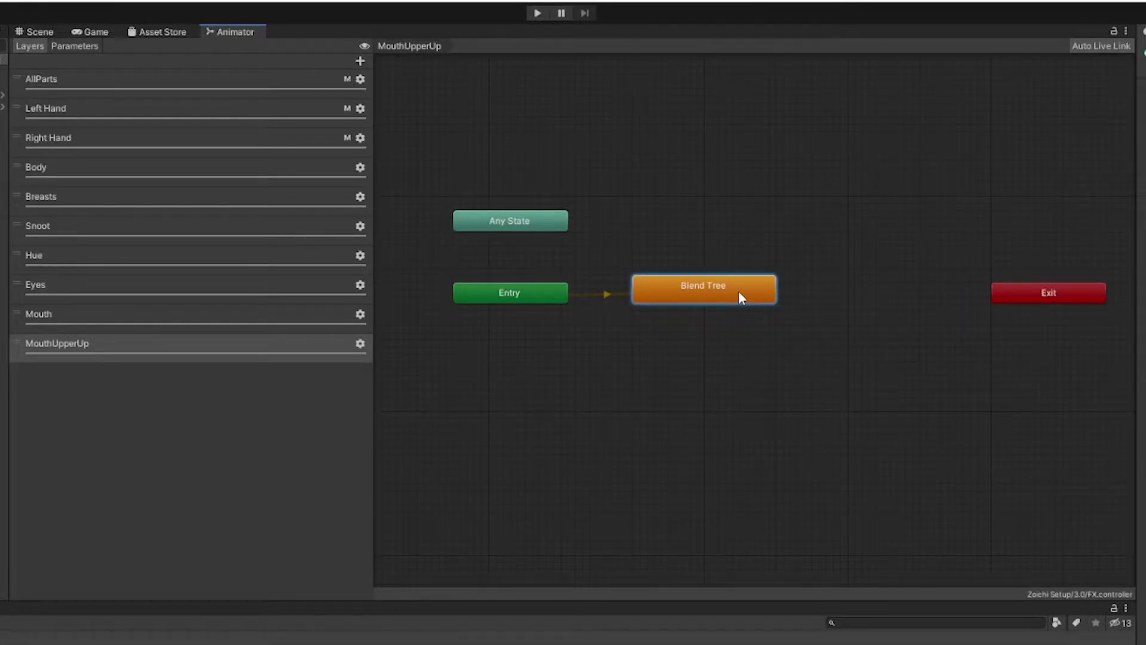
# Step: Open the new blend tree and set its blend parameter to MouthUpperUp
pyautogui.doubleClick(739, 292)
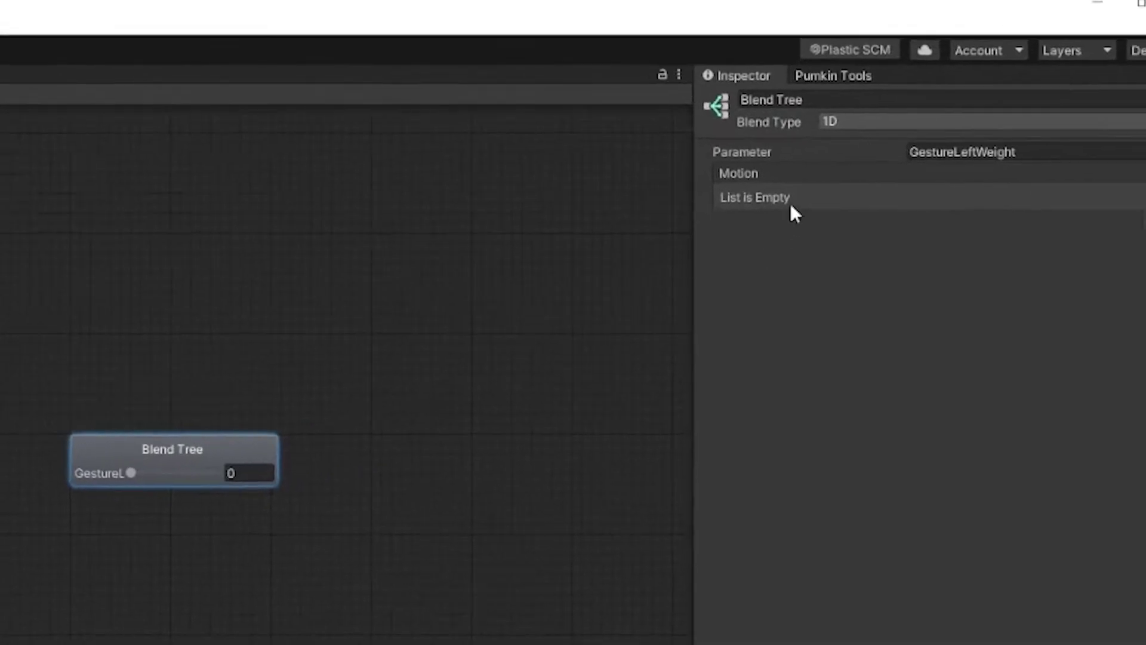
pyautogui.click(1131, 167)
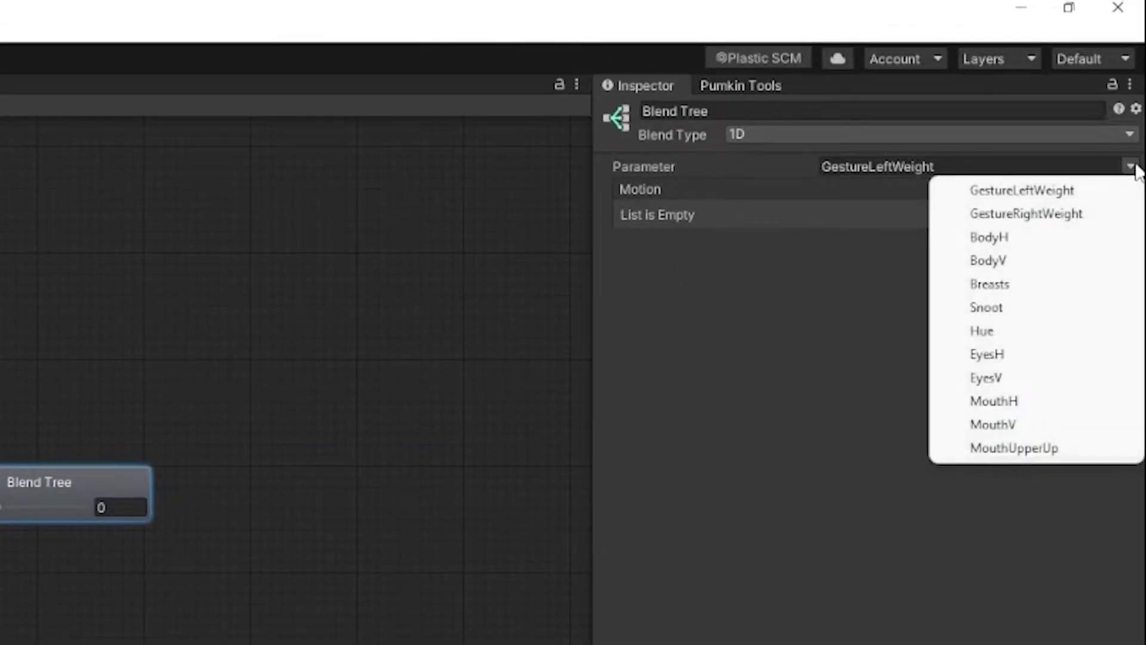
pyautogui.click(1056, 458)
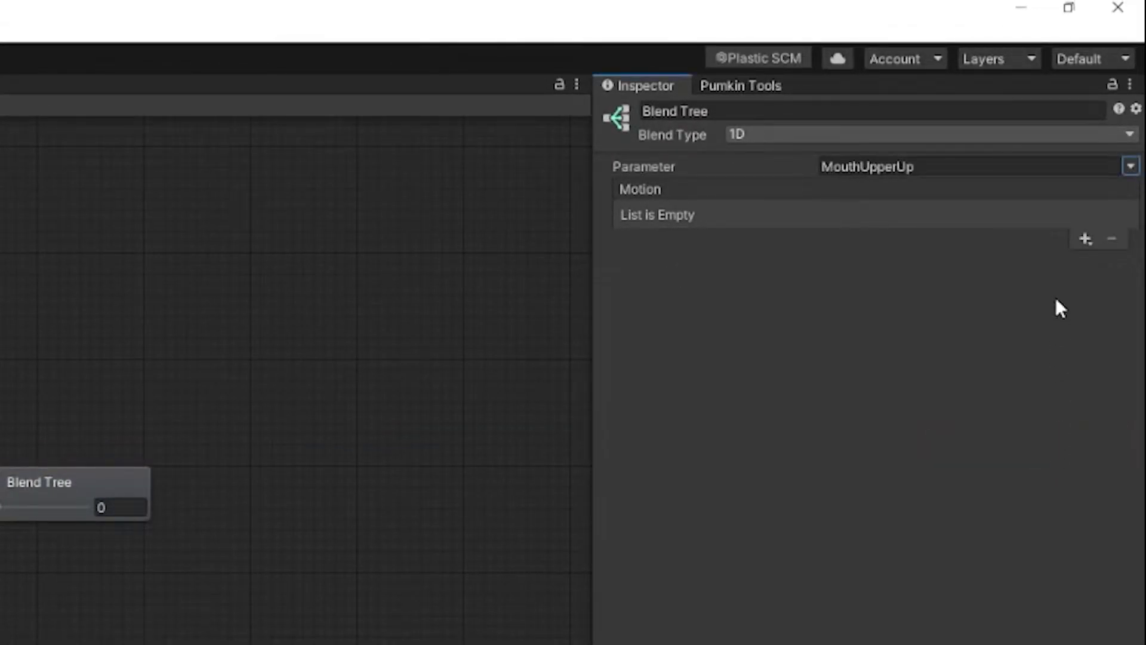
# Step: Add two empty motion fields to the MouthUpperUp blend tree
pyautogui.click(1085, 240)
pyautogui.click(1065, 261)
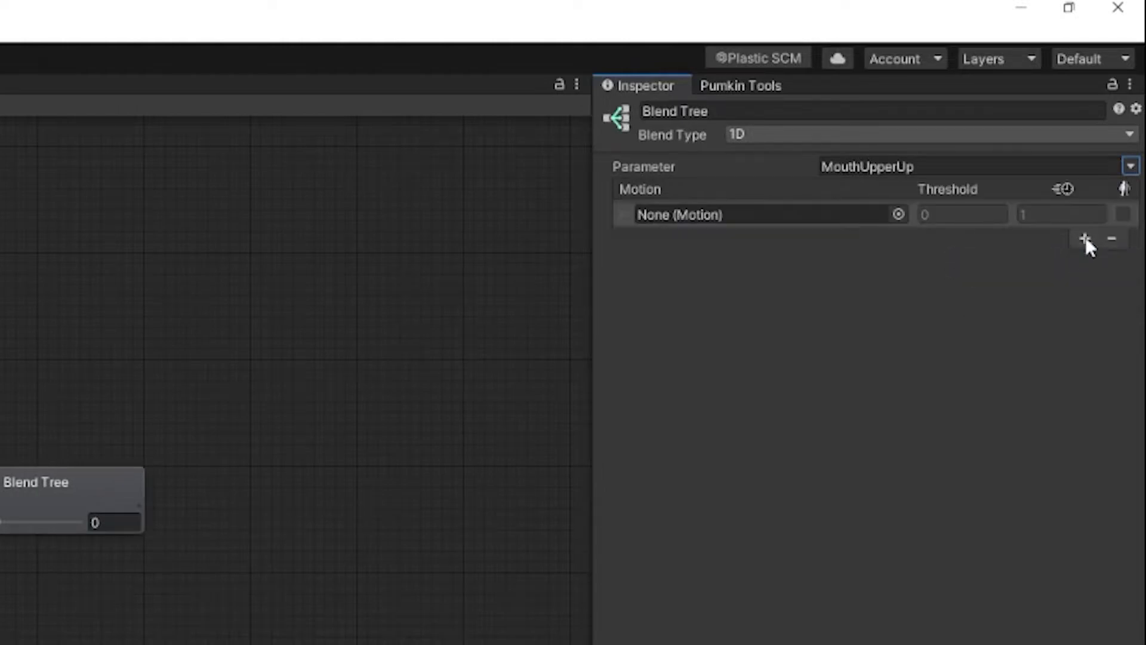
pyautogui.click(1085, 239)
pyautogui.click(1075, 262)
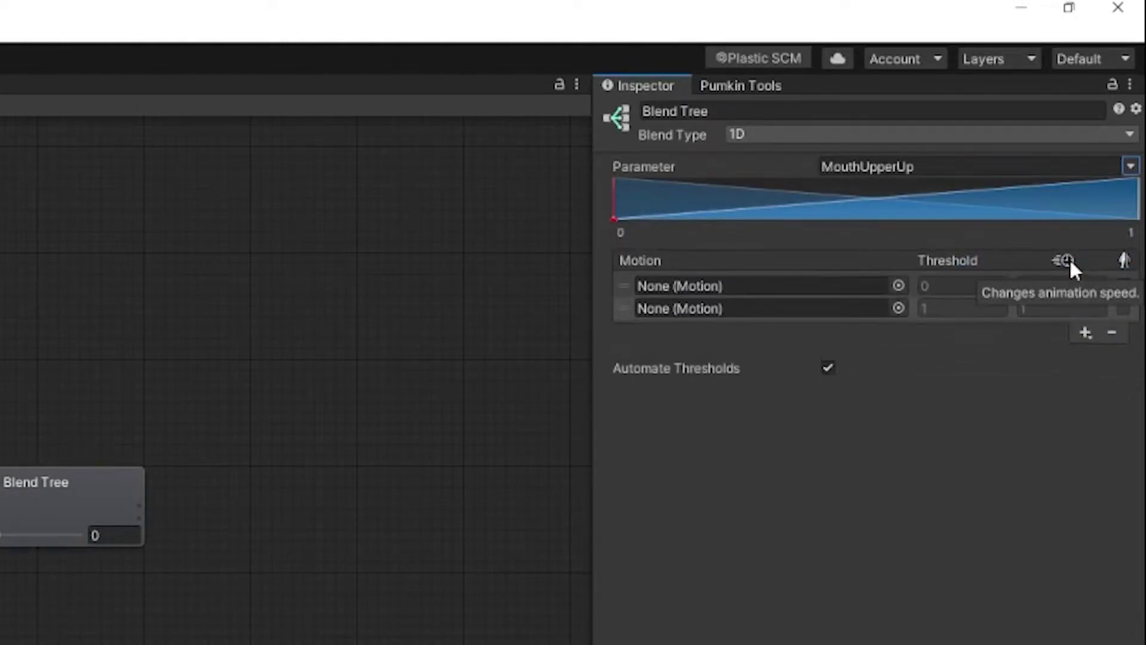
# Step: Disable Automate Thresholds and assign the MouthUpperUp 0 clip to the first motion field and MouthUpperUp to the second
pyautogui.click(828, 366)
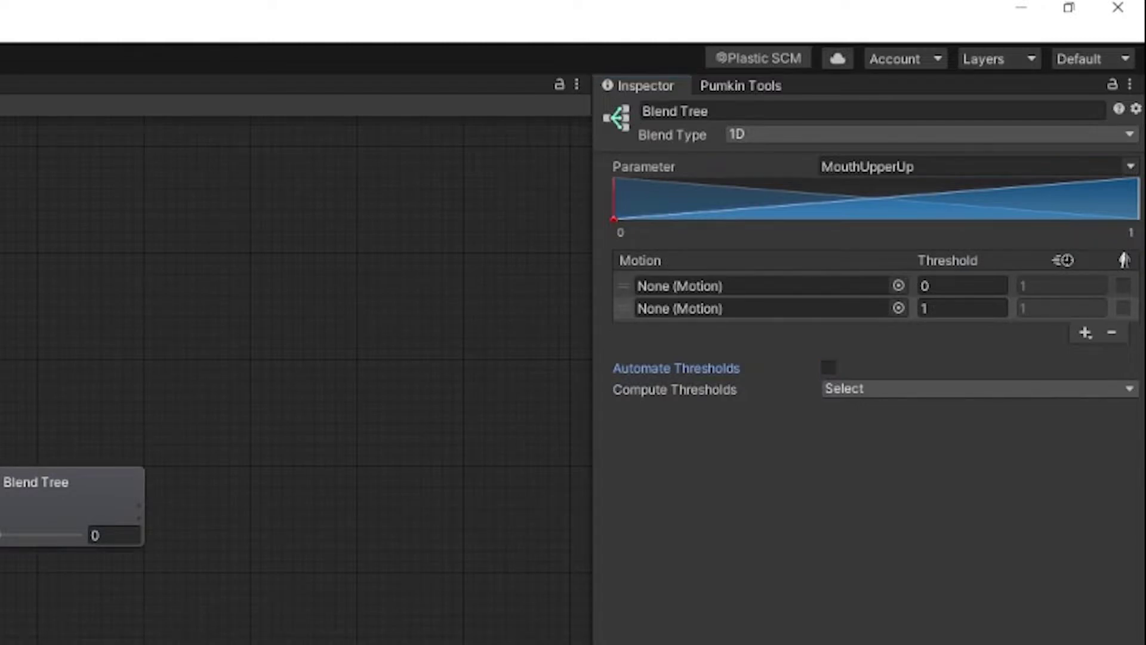
pyautogui.moveTo(691, 644); pyautogui.dragTo(740, 281)
pyautogui.moveTo(379, 644); pyautogui.dragTo(757, 306)
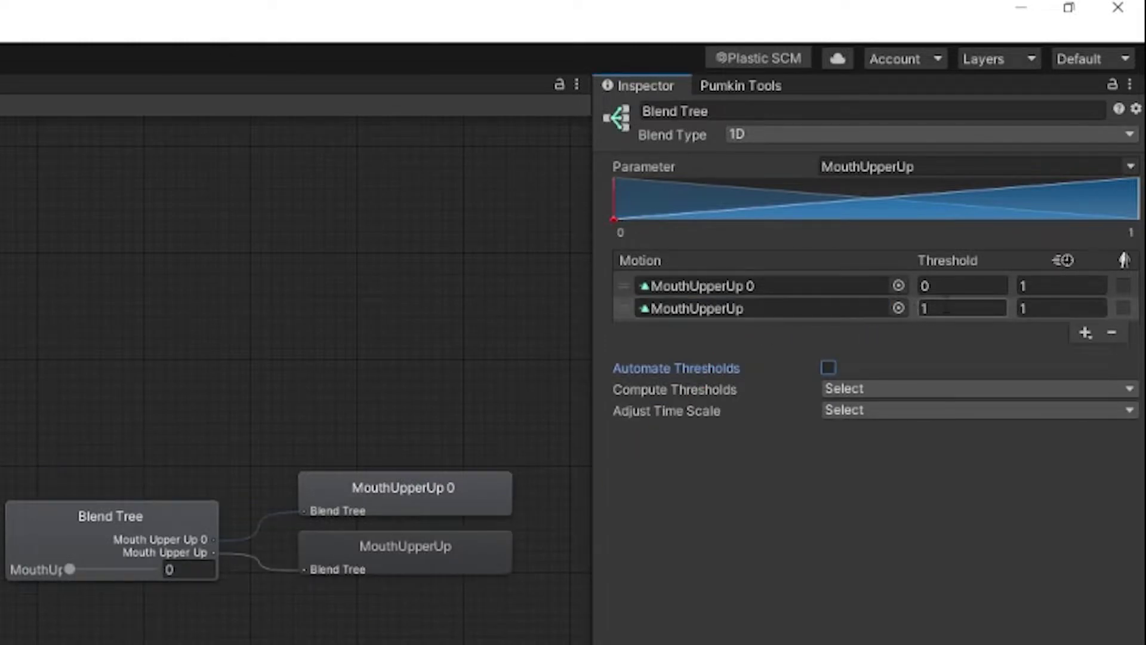
# Step: Set the threshold of the blend tree's MouthUpperUp motion to 0.9
pyautogui.click(926, 308)
pyautogui.write('0.9')
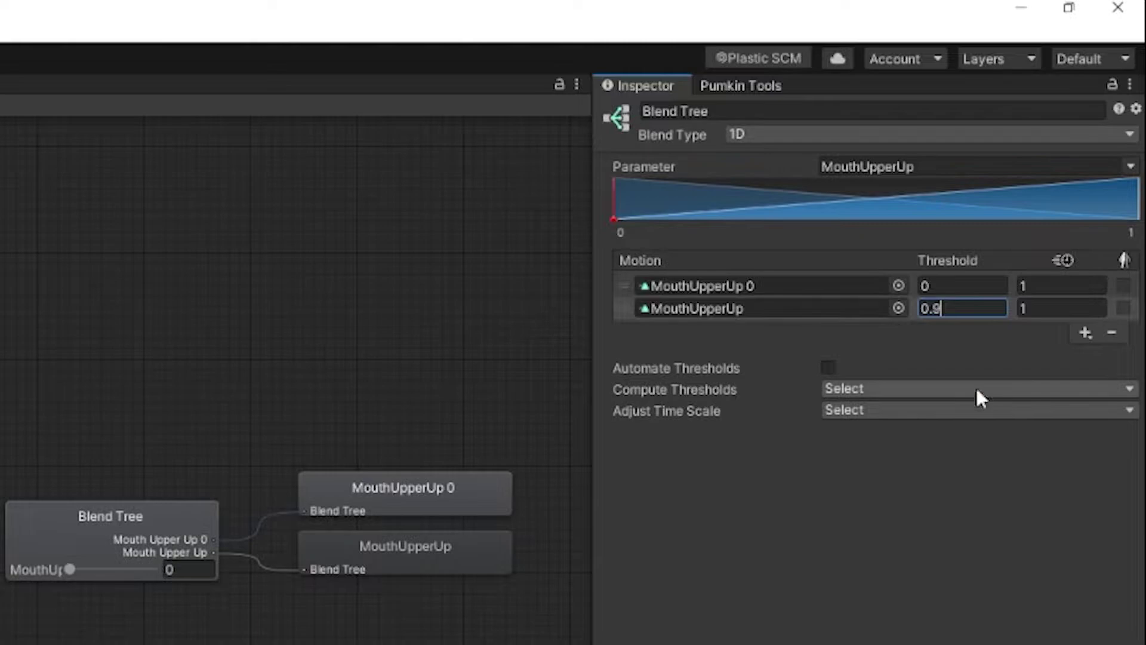
pyautogui.click(936, 552)
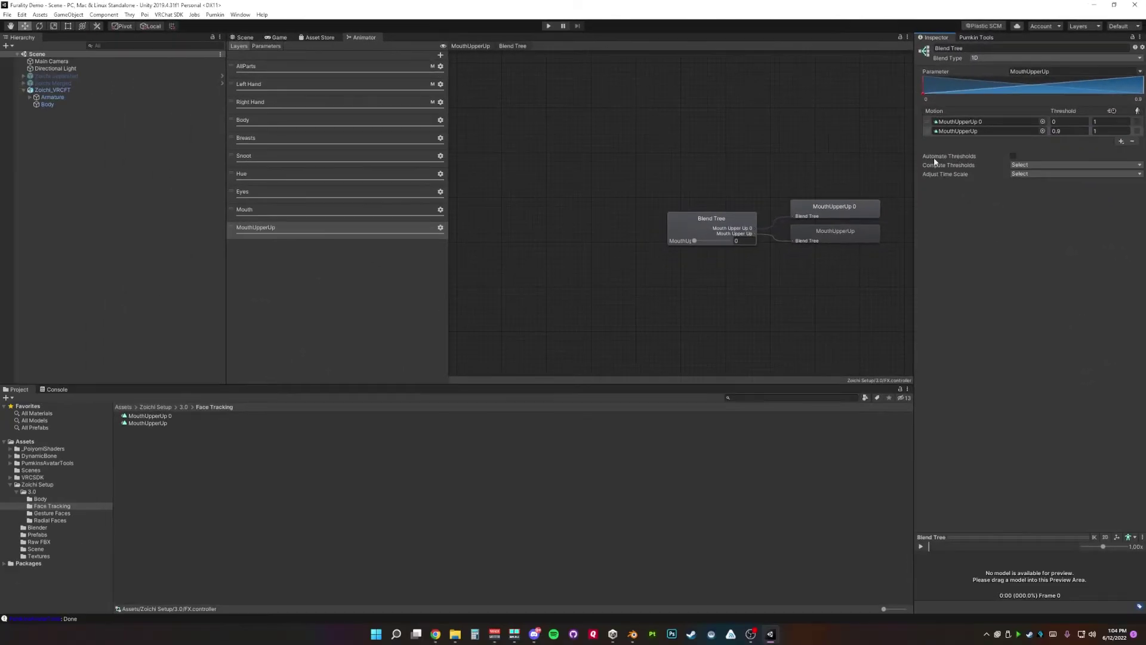
pyautogui.moveTo(819, 139); pyautogui.dragTo(790, 140, button='middle')
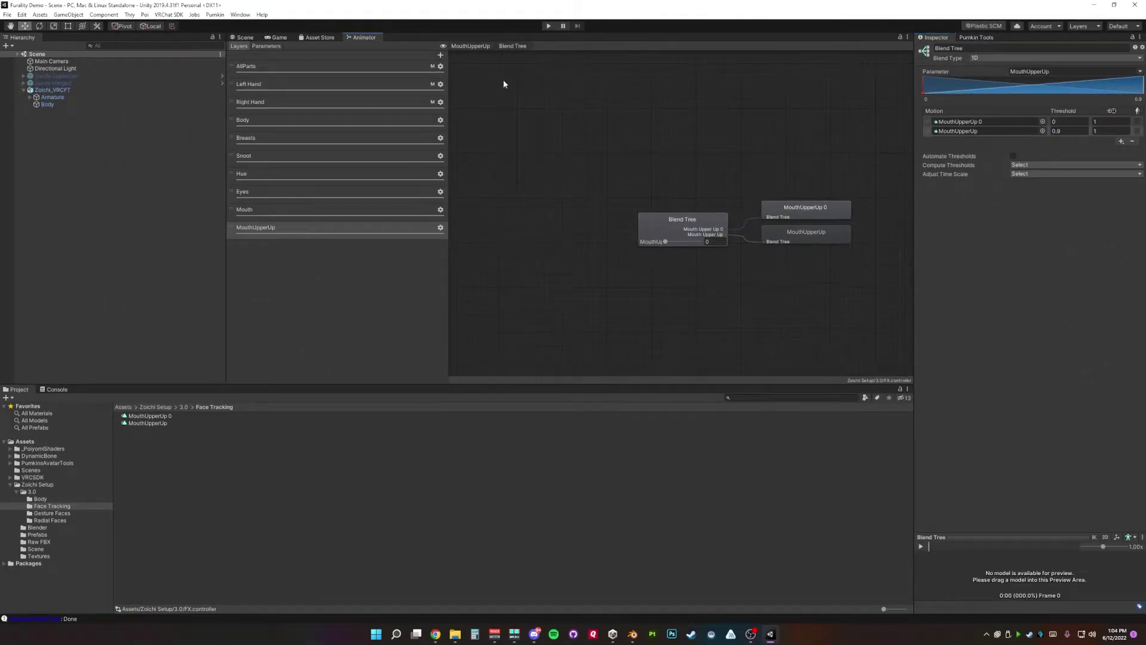
# Step: Enter play mode with the Zoichi_VRCFT avatar selected in the scene and assign the FX controller to its Animator component
pyautogui.click(245, 38)
pyautogui.click(53, 90)
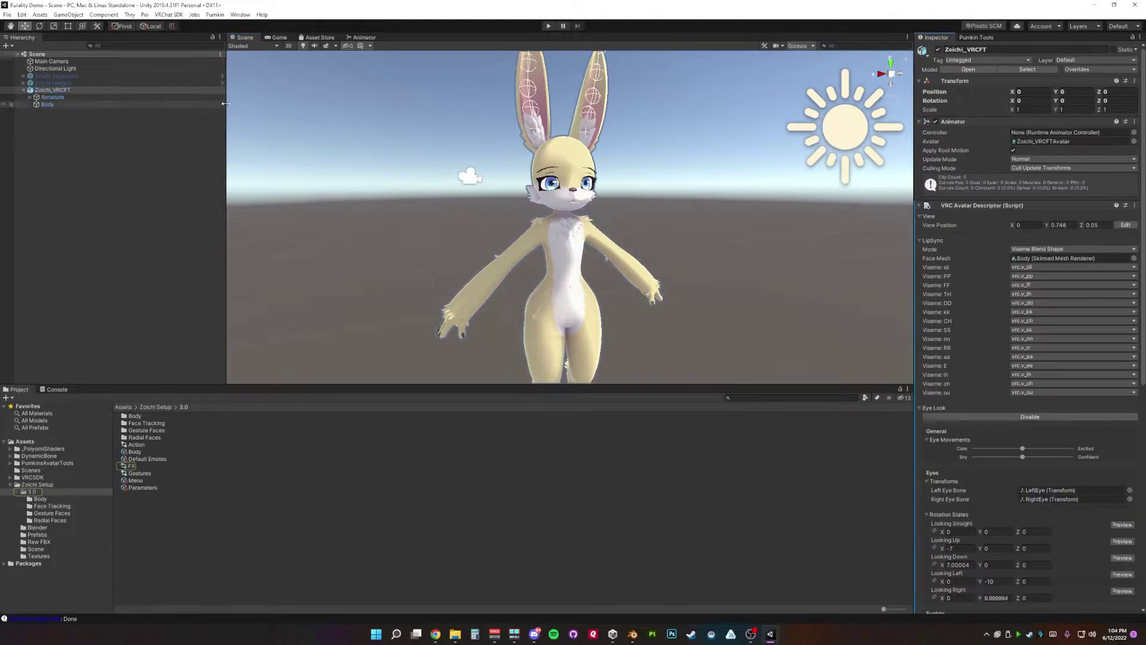
pyautogui.click(548, 25)
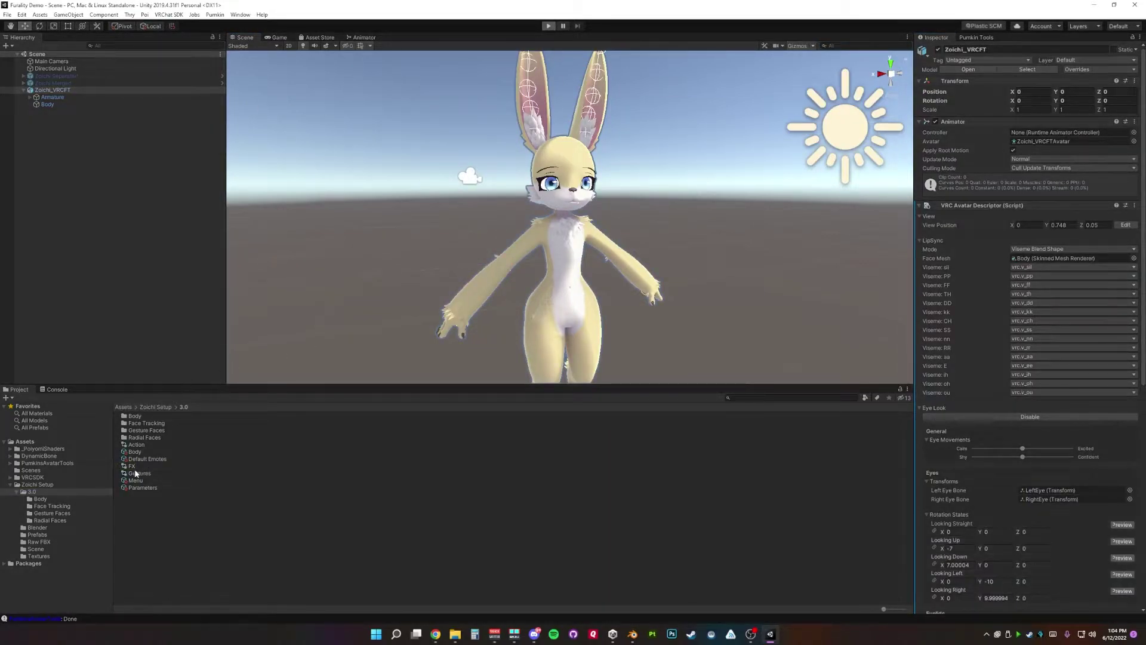
pyautogui.moveTo(129, 469); pyautogui.dragTo(1050, 124)
pyautogui.click(244, 37)
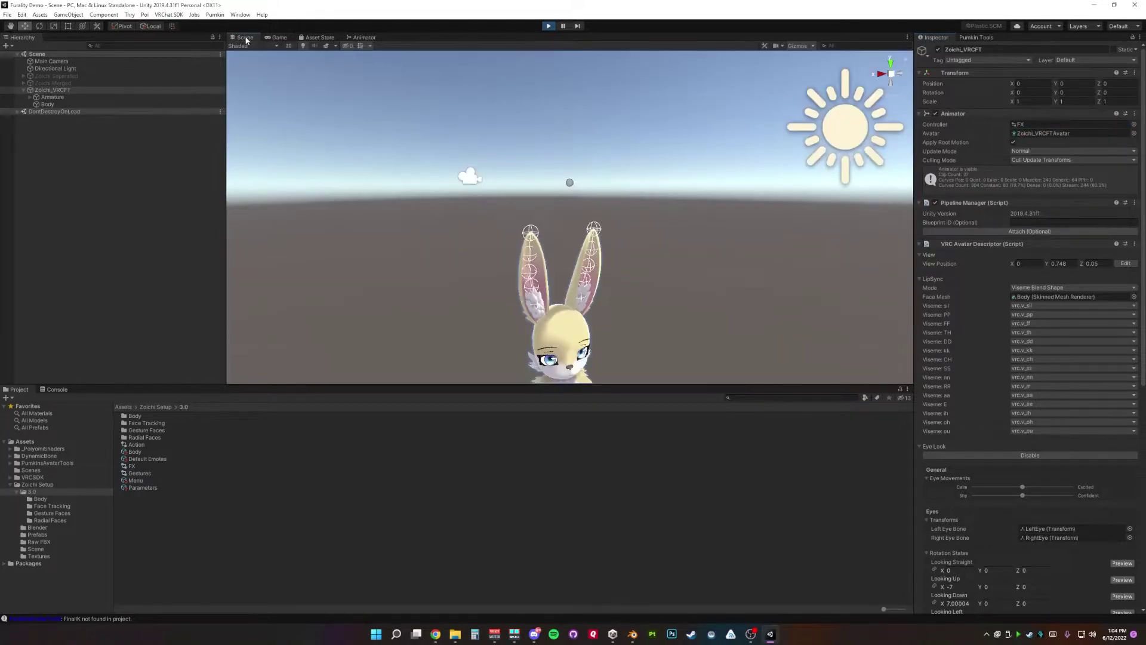
pyautogui.moveTo(481, 231); pyautogui.dragTo(524, 81, button='middle')
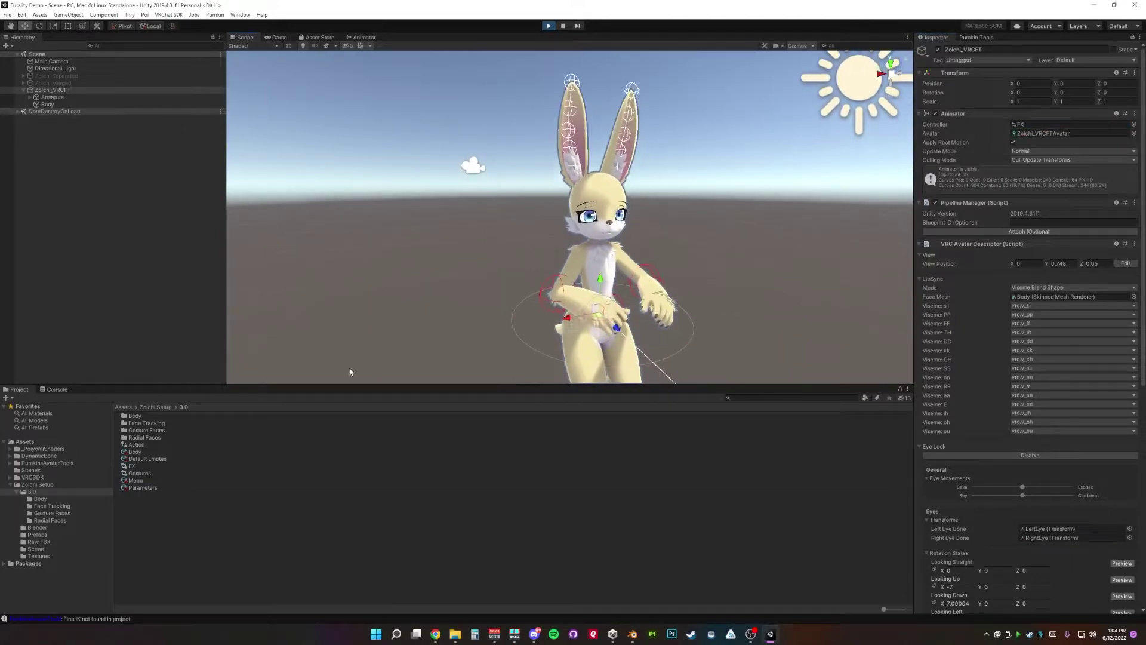
# Step: Open the Animation window and dock it beside the Project and Console windows
pyautogui.click(240, 14)
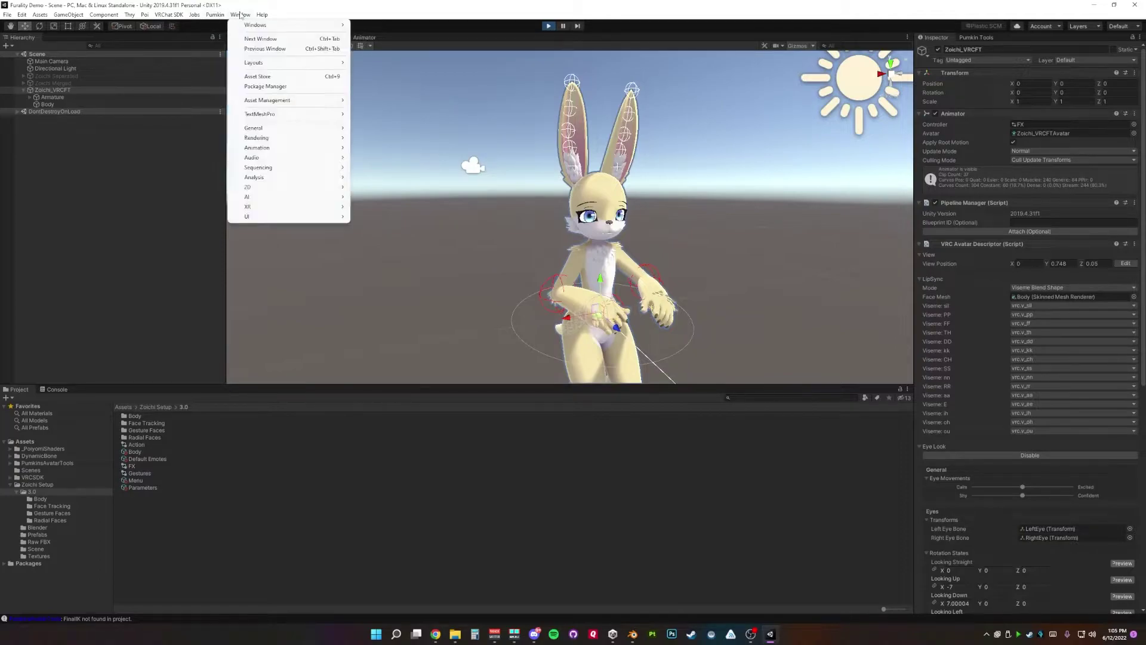
pyautogui.moveTo(298, 148)
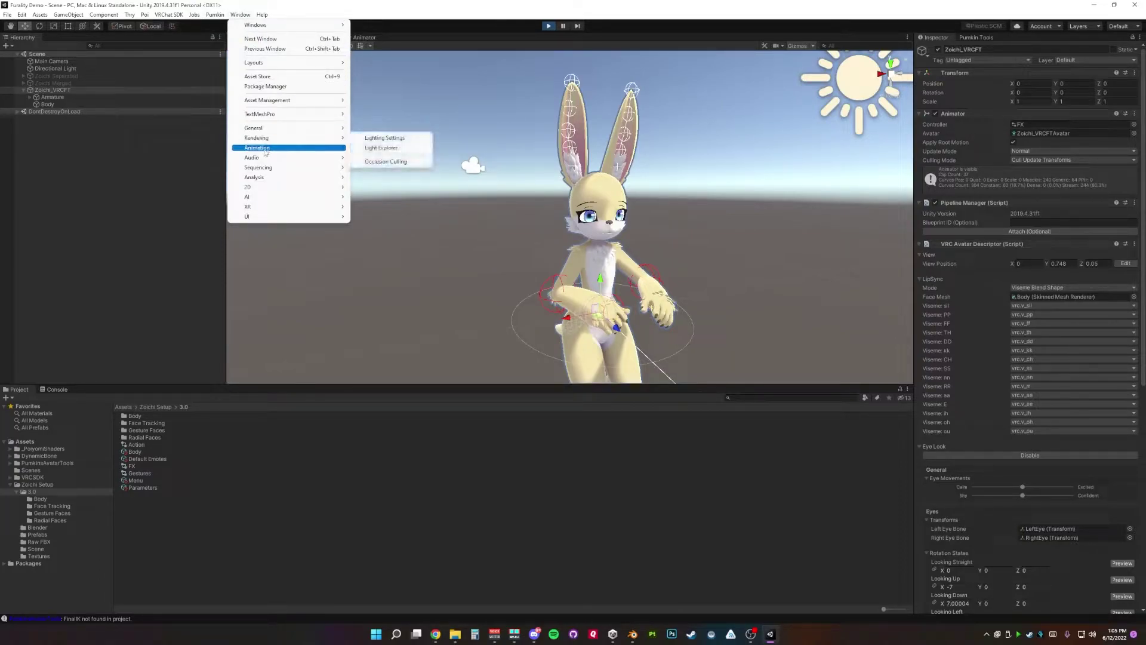
pyautogui.click(382, 149)
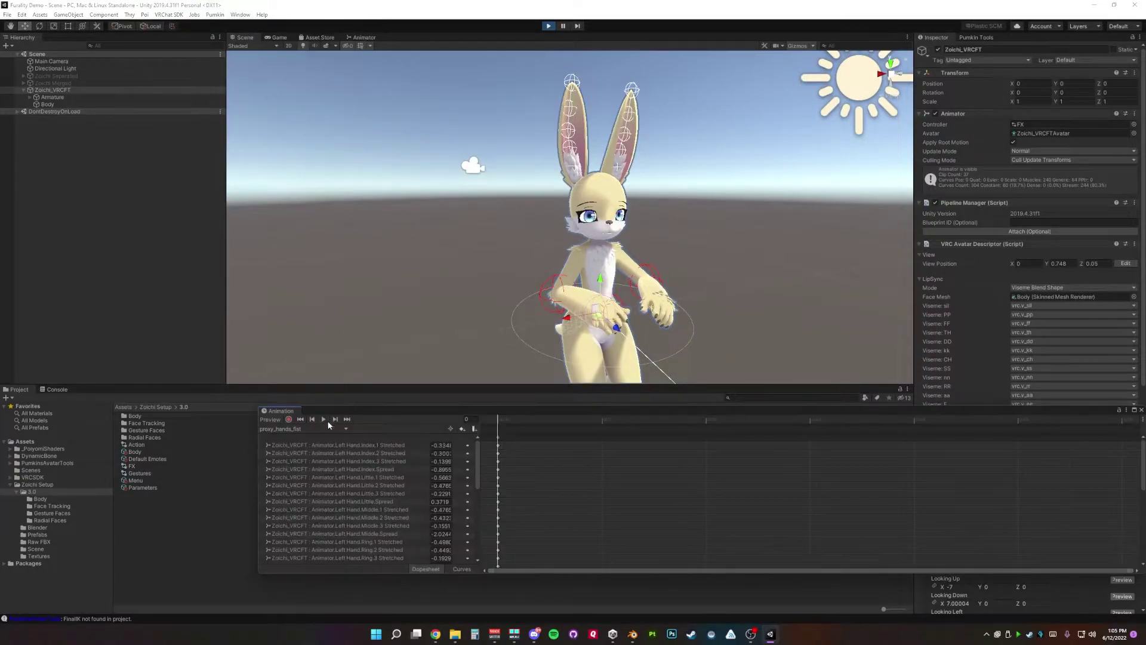
pyautogui.moveTo(155, 395); pyautogui.dragTo(176, 399)
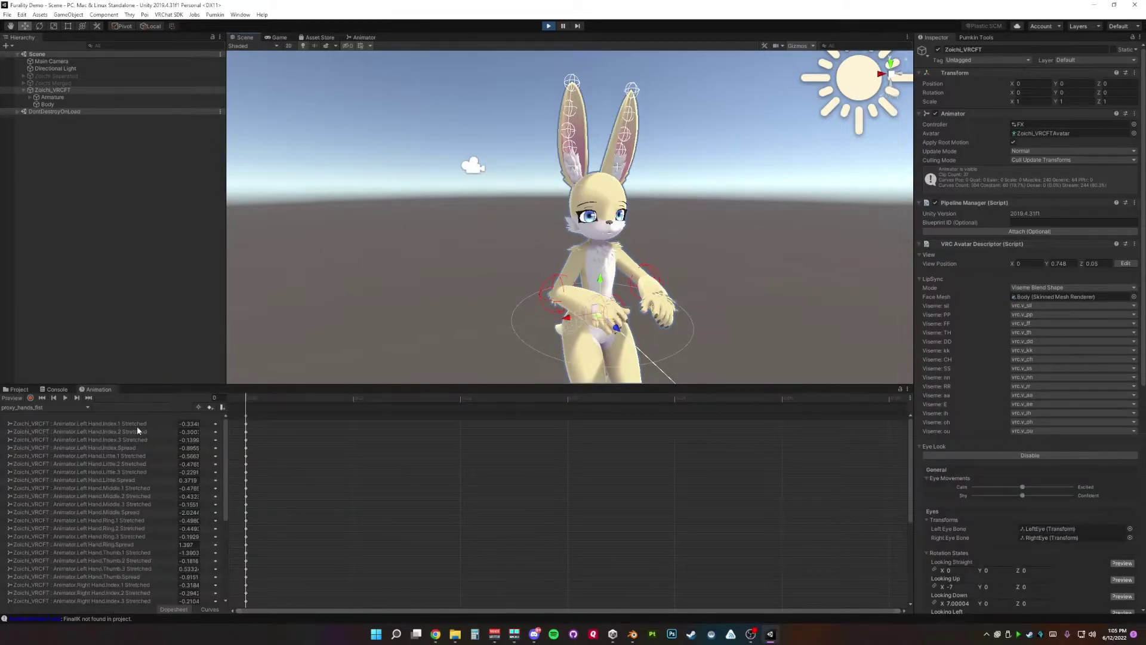
# Step: Choose the MouthUpperUp clip for editing in the Animation window and start recording keyframes
pyautogui.click(86, 407)
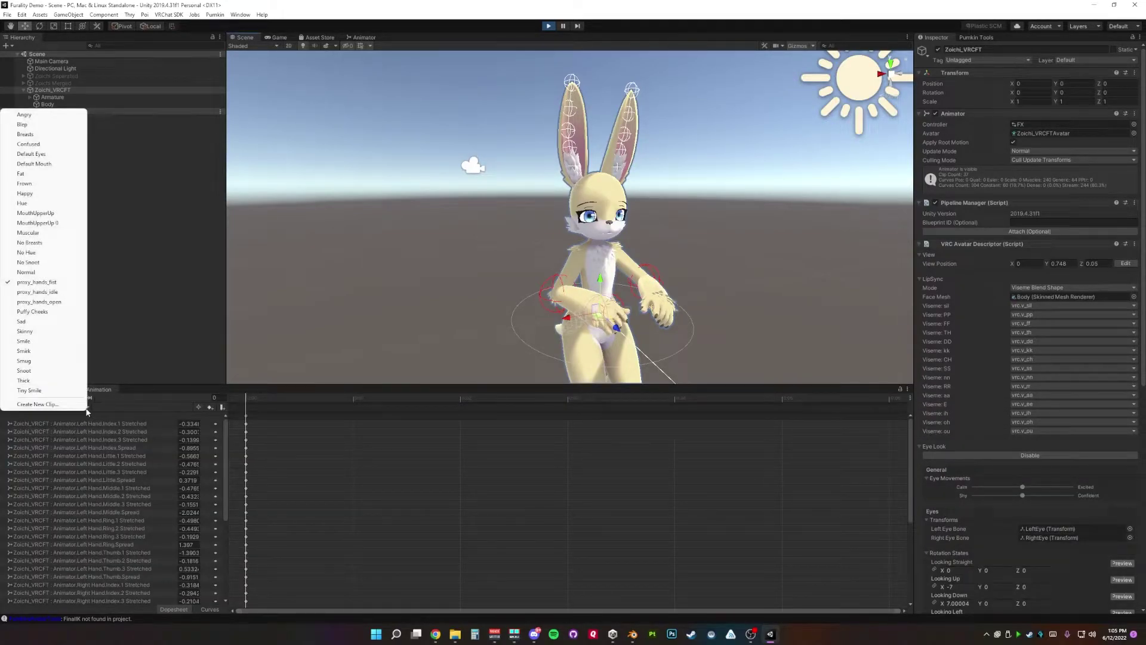
pyautogui.click(36, 213)
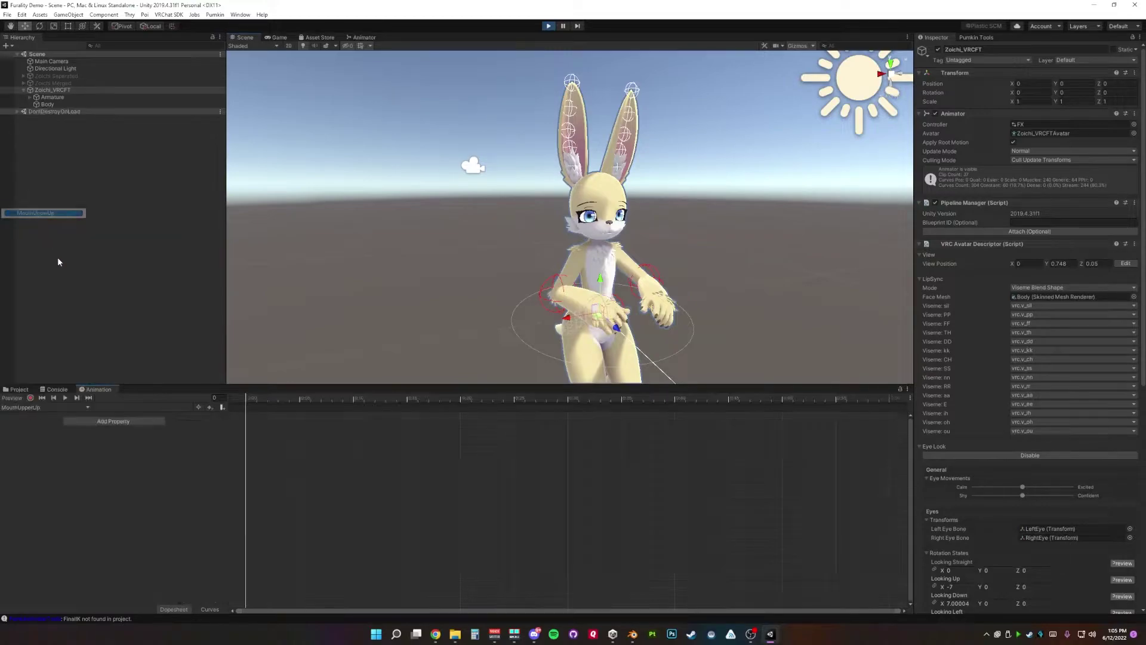
pyautogui.click(31, 397)
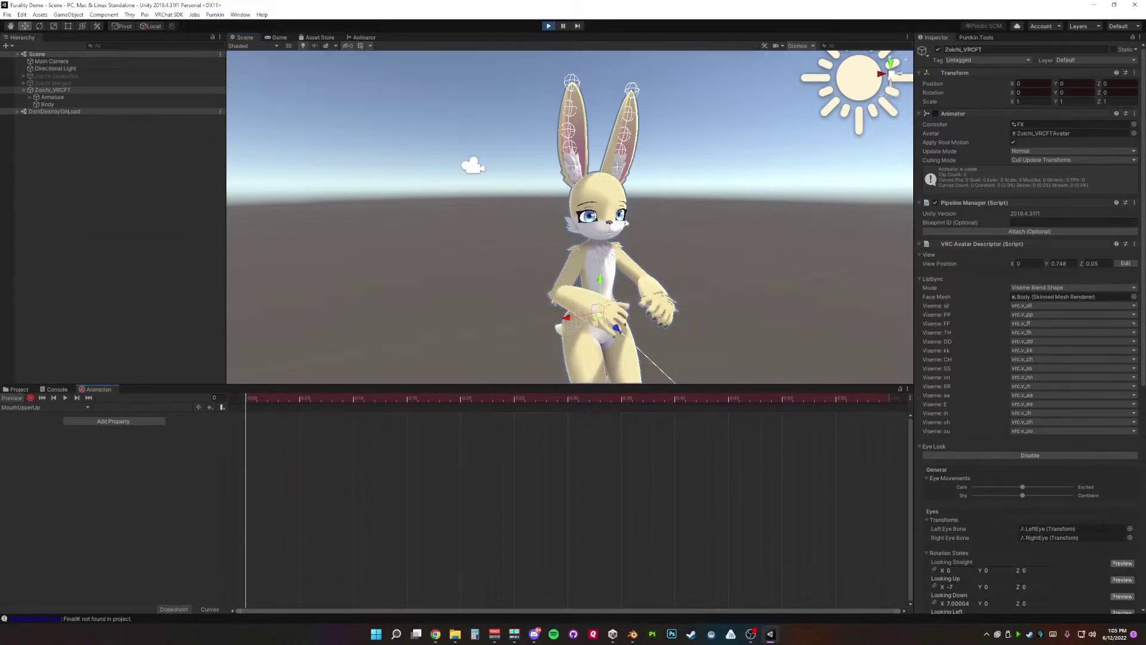
# Step: Record the Body mesh's Mouth_Upper_UpRight and Mouth_Upper_UpLeft blend shapes at 100 in the MouthUpperUp clip
pyautogui.click(45, 105)
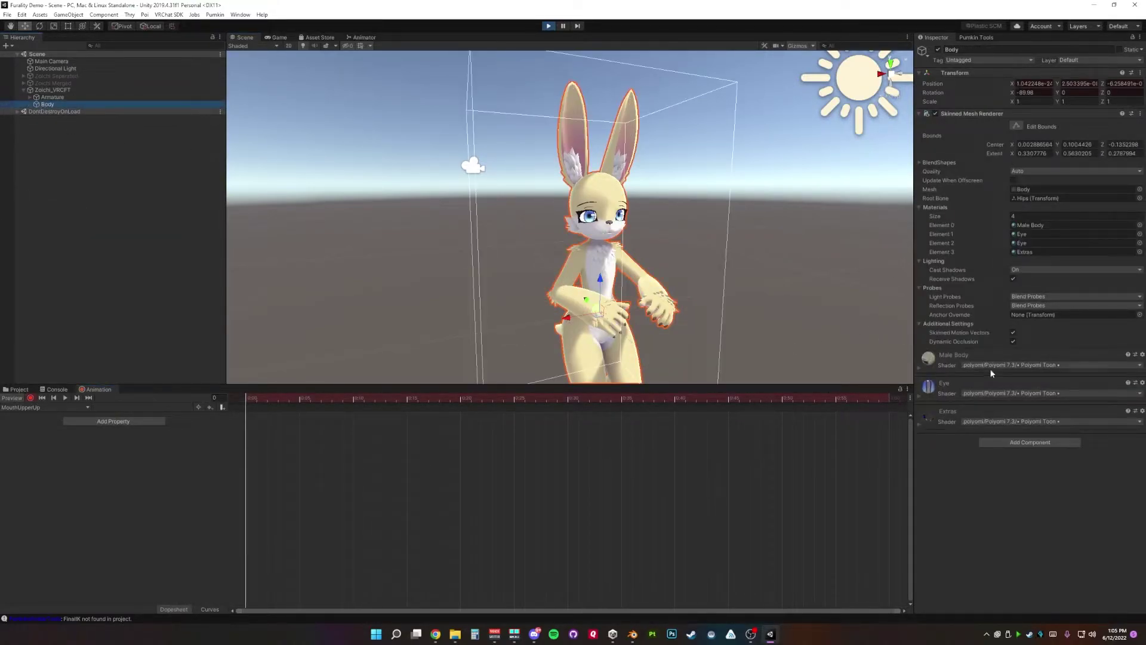
pyautogui.click(922, 161)
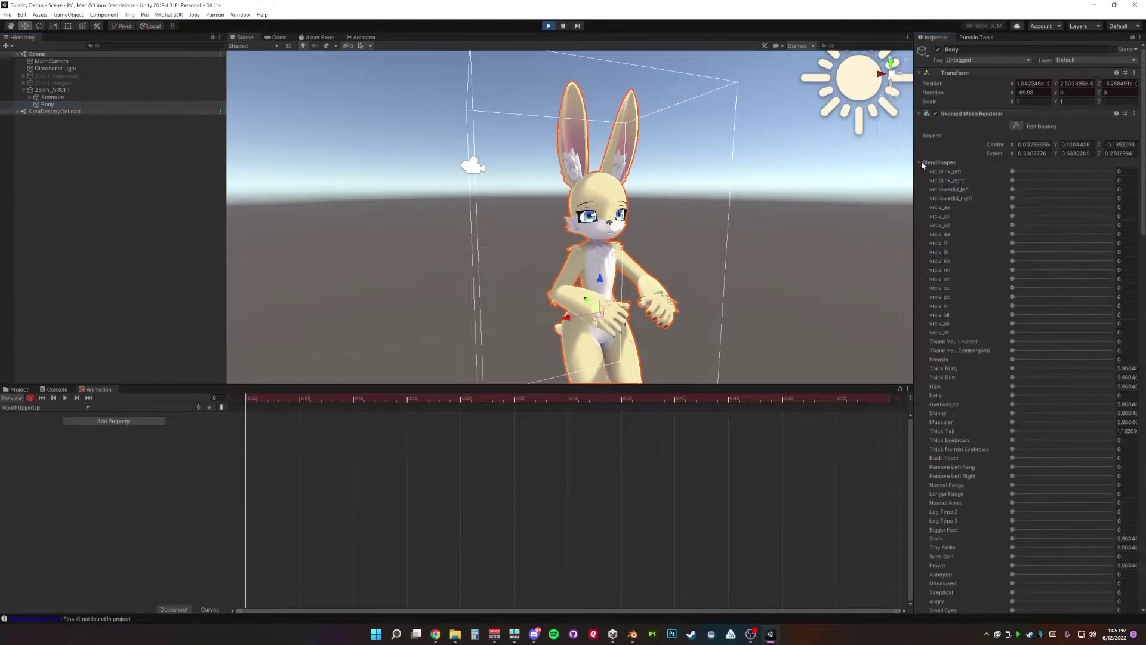
pyautogui.scroll(-20, 1013, 291)
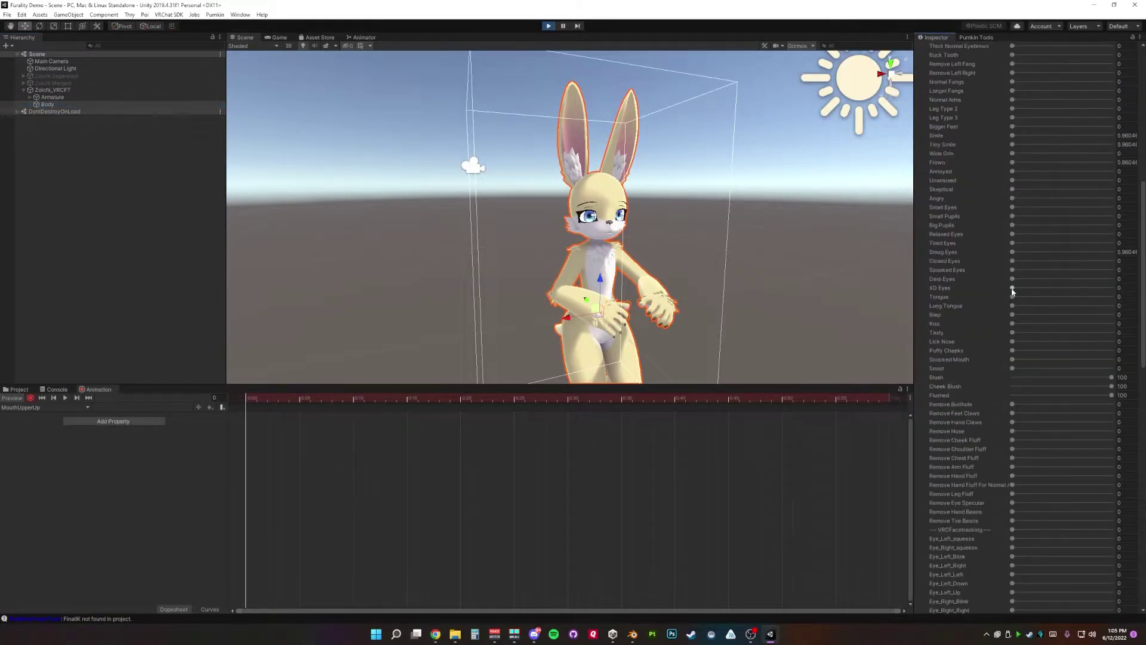
pyautogui.scroll(-3, 1012, 291)
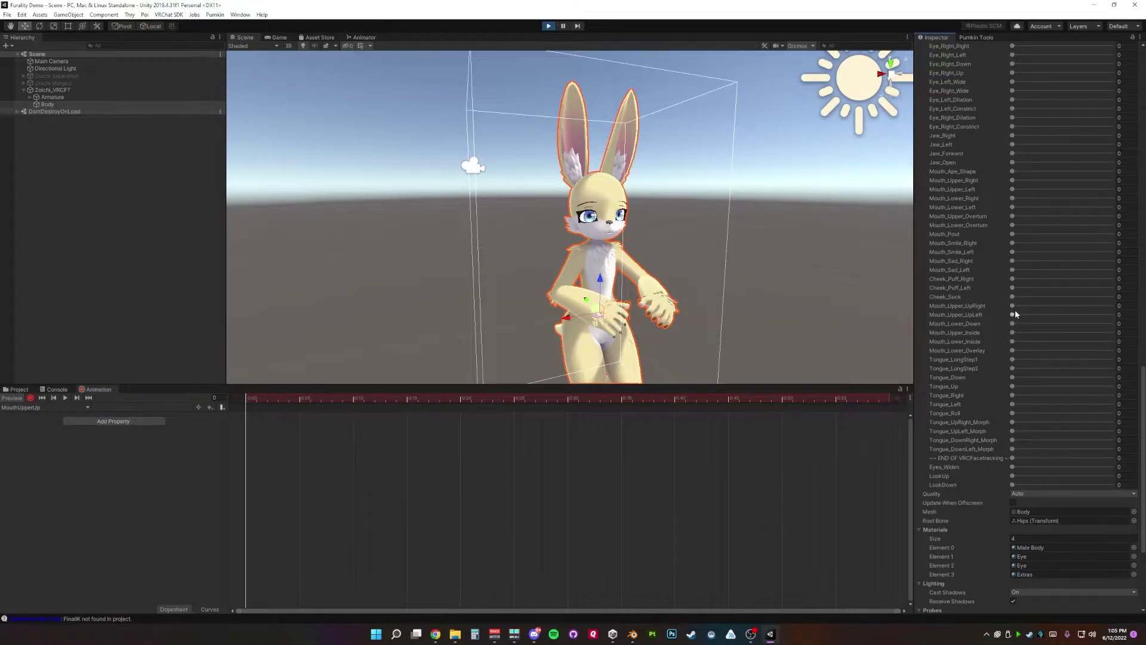
pyautogui.moveTo(1013, 306); pyautogui.dragTo(1132, 311)
pyautogui.keyDown('alt'); pyautogui.moveTo(755, 253); pyautogui.dragTo(633, 261); pyautogui.keyUp('alt')
pyautogui.scroll(10, 680, 263)
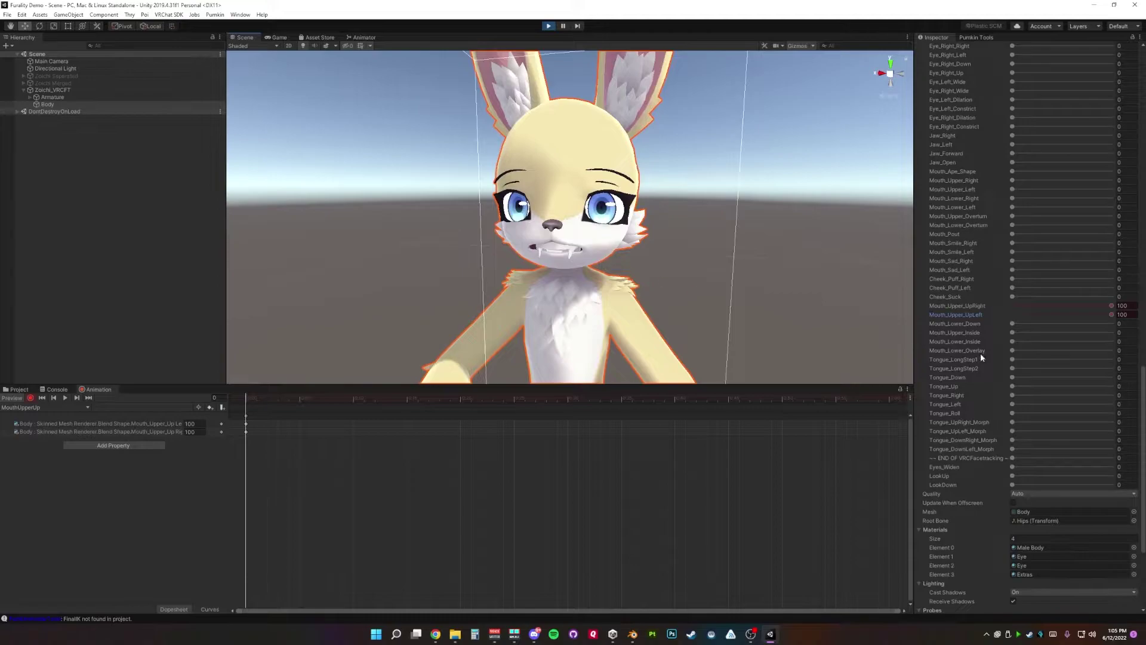
# Step: Record keys of 0 for Mouth_Upper_UpRight and Mouth_Upper_UpLeft in the MouthUpperUp 0 clip, and stop recording
pyautogui.click(66, 408)
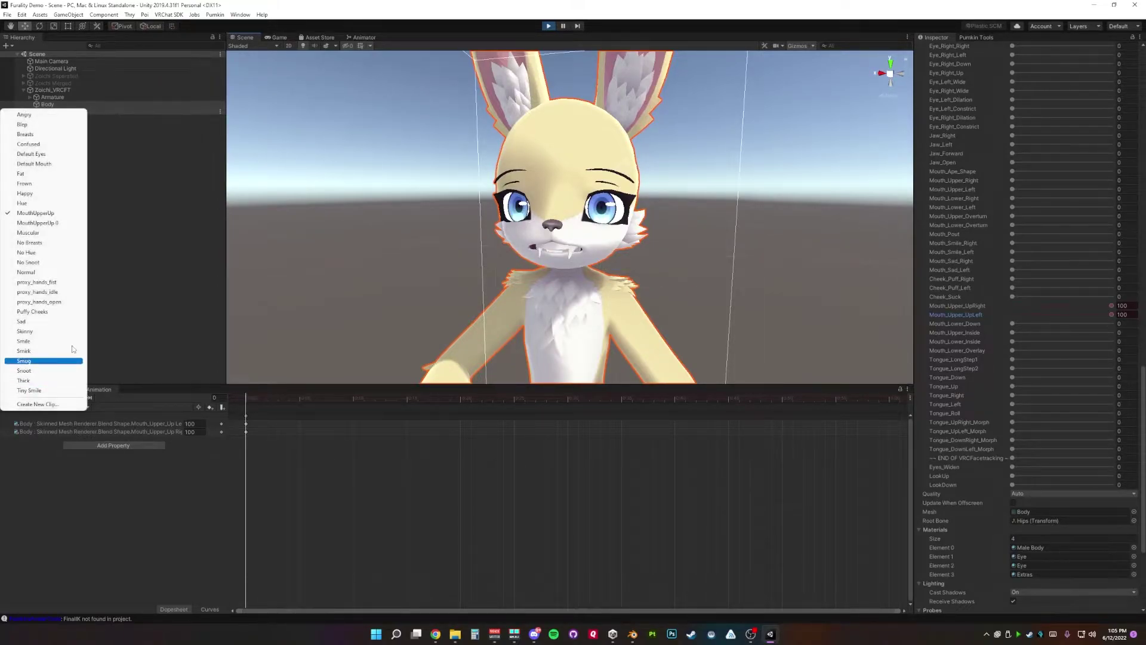
pyautogui.click(33, 223)
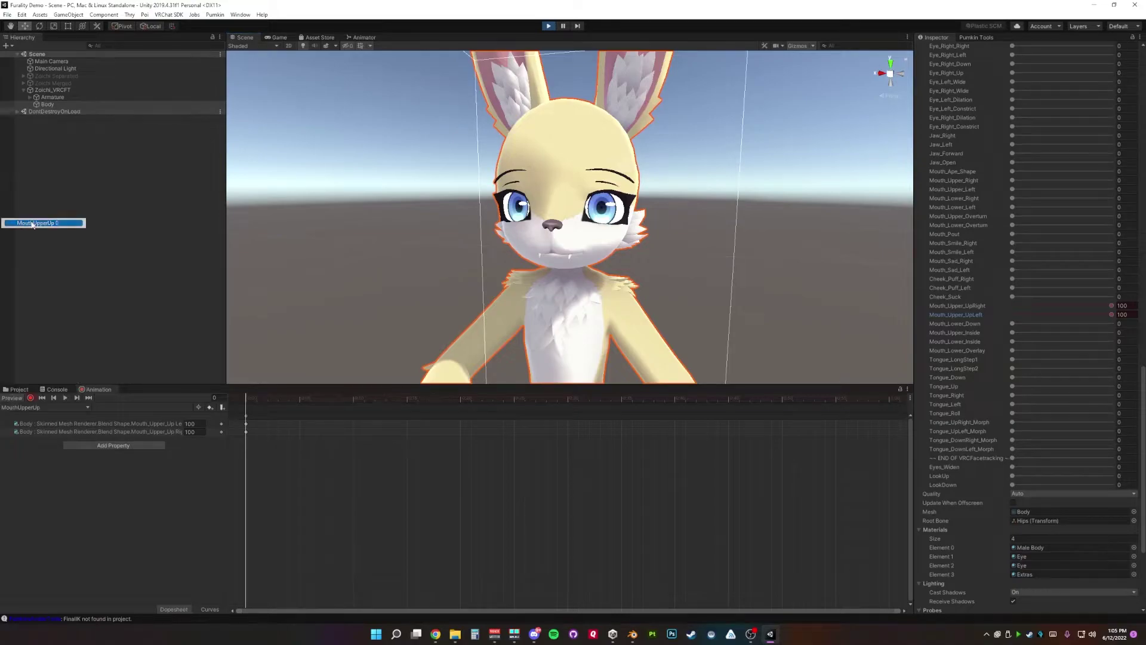
pyautogui.click(31, 398)
pyautogui.rightClick(954, 307)
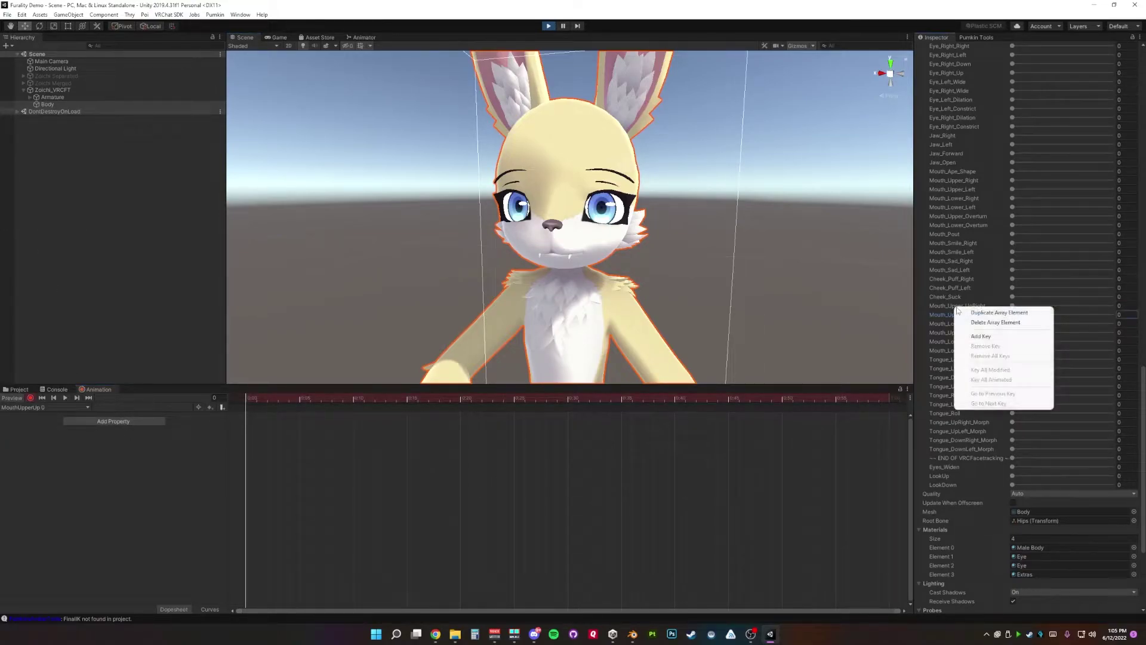
pyautogui.click(956, 311)
pyautogui.rightClick(952, 312)
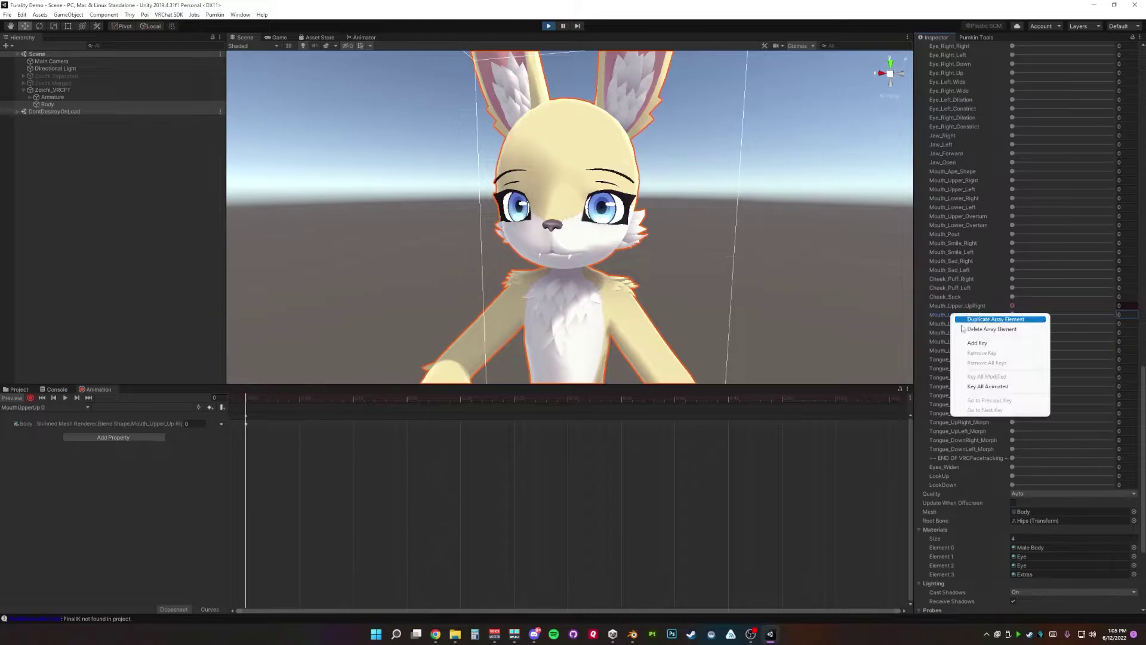
pyautogui.click(966, 343)
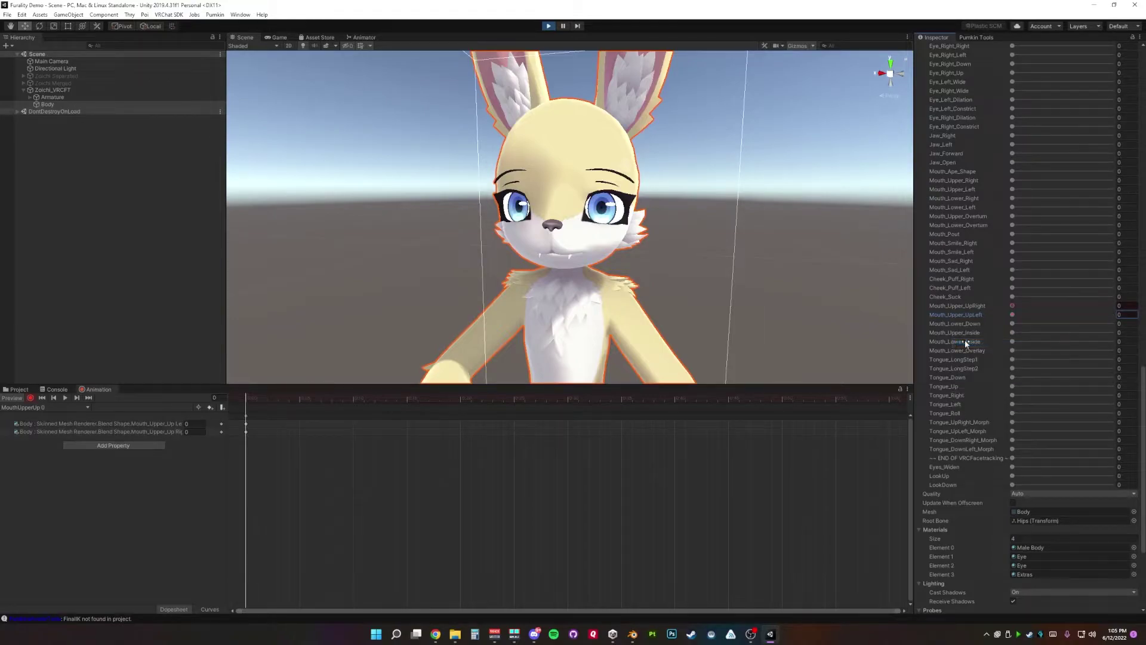
pyautogui.click(33, 399)
# Step: Float the Animator window over the scene and set its MouthUpperUp parameter to 1 to test the blend tree
pyautogui.moveTo(363, 37); pyautogui.dragTo(721, 260)
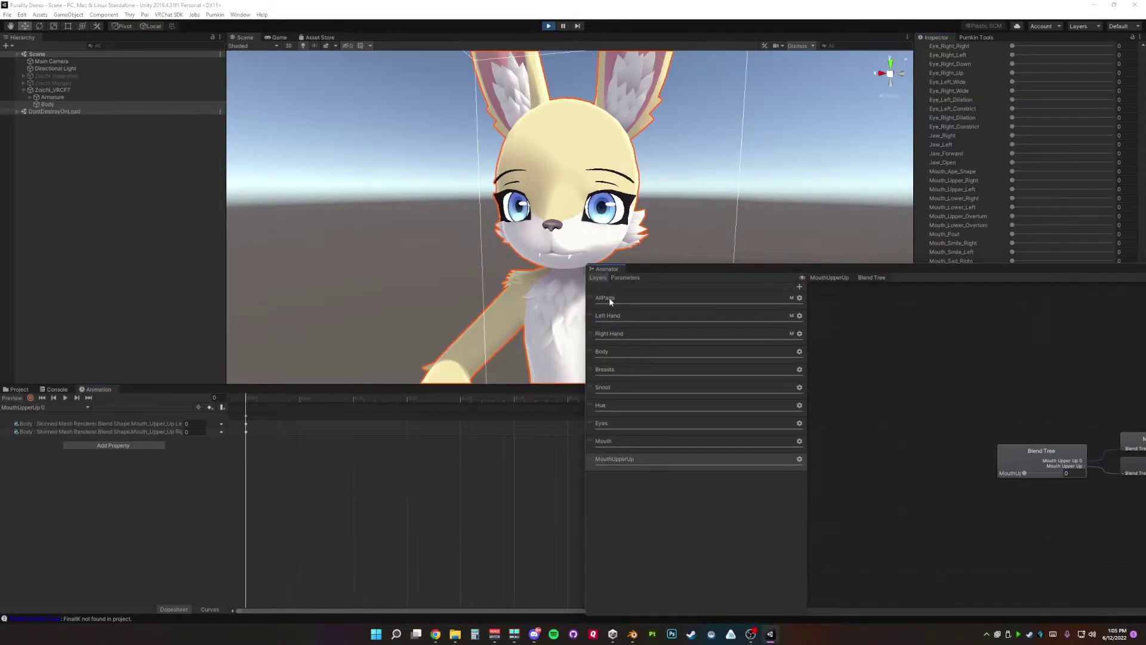
pyautogui.click(625, 277)
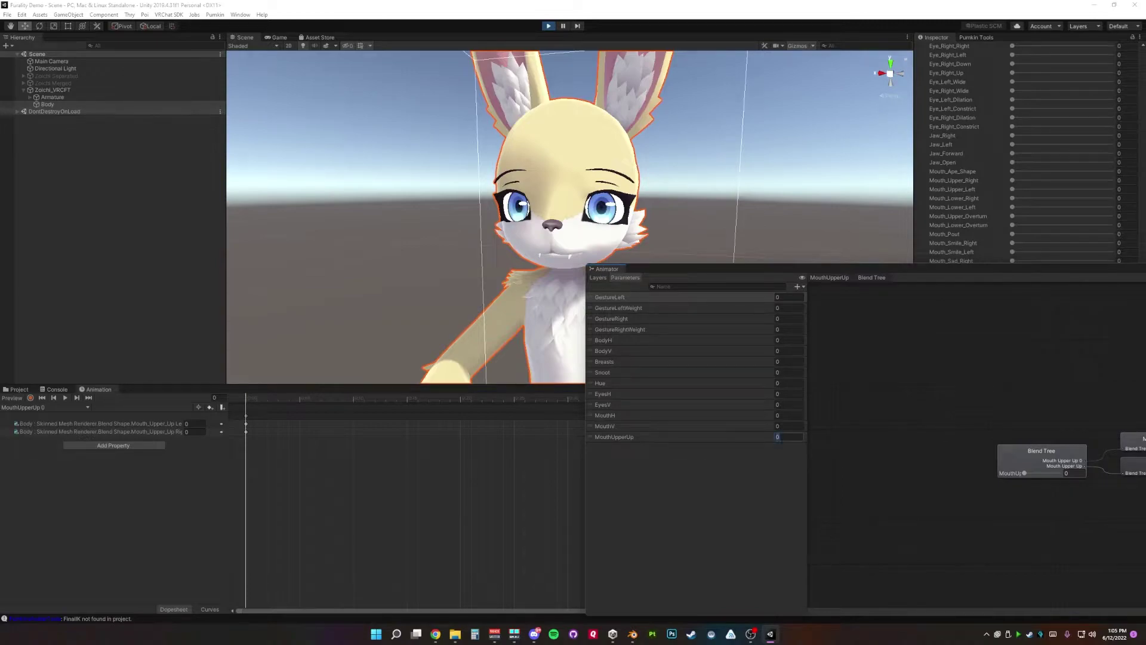
pyautogui.write('1')
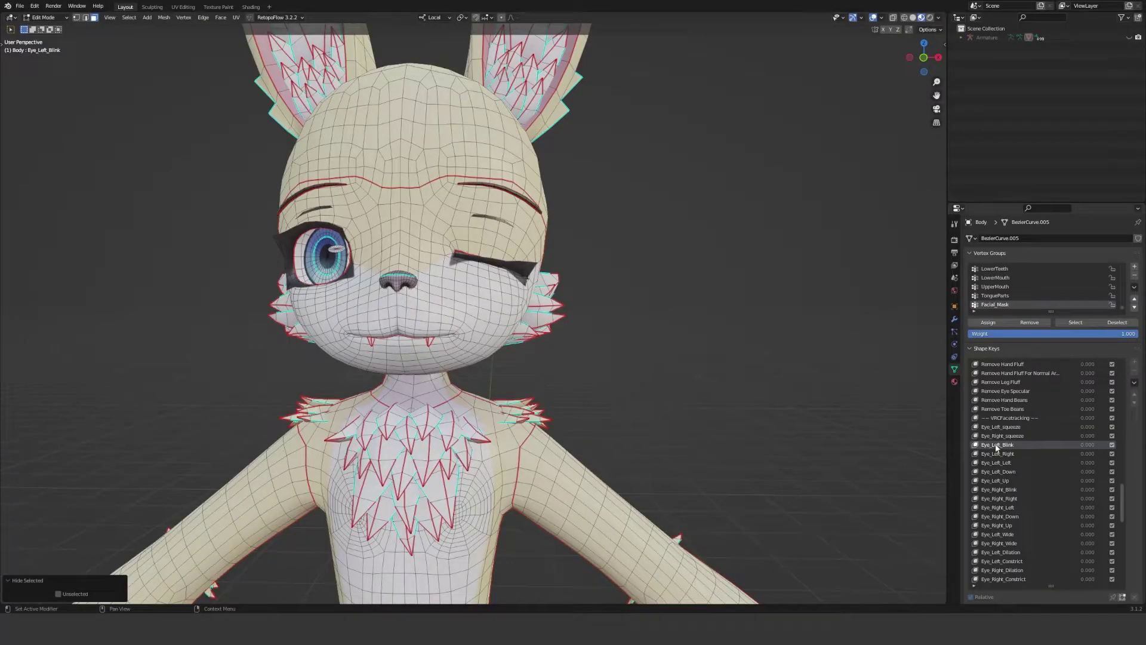
# Step: Switch to Blender and go through the VRCFacetracking shape keys one by one, examining how each deforms the face
pyautogui.press('Down')
pyautogui.press('Down')
pyautogui.press('Down')
pyautogui.press('Down')
pyautogui.press('Down')
pyautogui.press('Down')
pyautogui.press('Down')
pyautogui.press('Down')
pyautogui.press('Down')
pyautogui.press('Down')
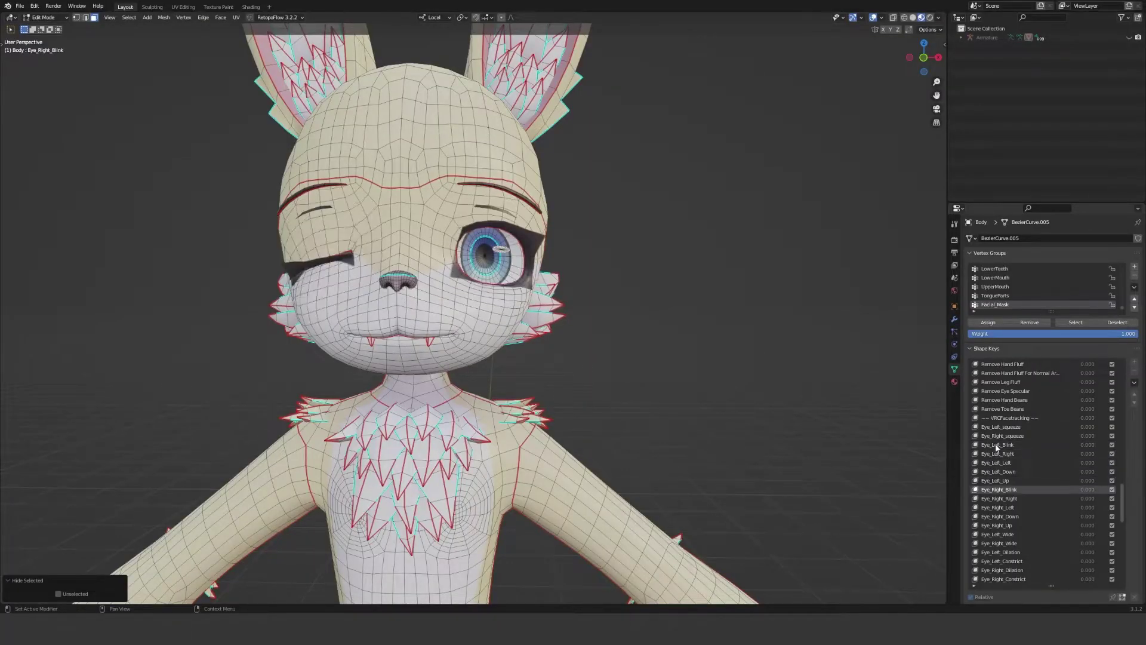
pyautogui.press('Down')
pyautogui.press('Down')
pyautogui.press('Down')
pyautogui.press('Down')
pyautogui.press('Down')
pyautogui.press('Down')
pyautogui.press('Down')
pyautogui.press('Down')
pyautogui.press('Down')
pyautogui.press('Down')
pyautogui.press('Down')
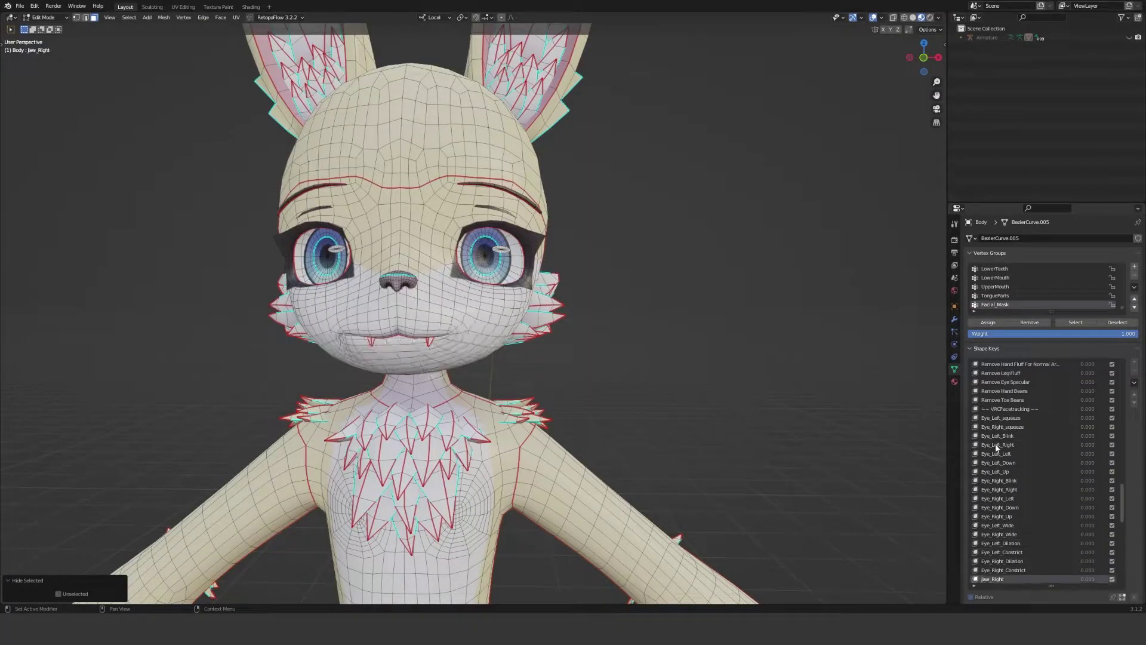
pyautogui.press('Down')
pyautogui.press('Down')
pyautogui.press('Down')
pyautogui.press('Down')
pyautogui.press('Down')
pyautogui.press('Down')
pyautogui.press('Down')
pyautogui.press('Down')
pyautogui.press('Down')
pyautogui.press('Down')
pyautogui.press('Down')
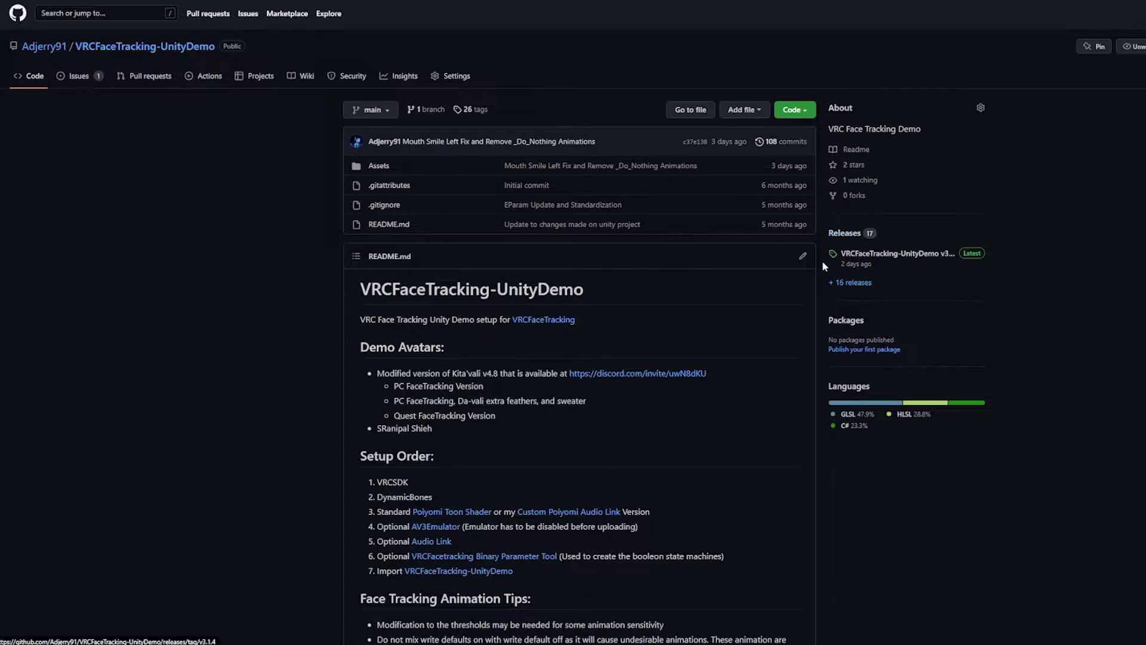
# Step: Download VRCFaceTracking_Templates_v3.1.4.unitypackage and Avatars_3.0_Manager_v2.0.2.unitypackage from their GitHub release pages
pyautogui.scroll(-4, 822, 260)
pyautogui.click(879, 115)
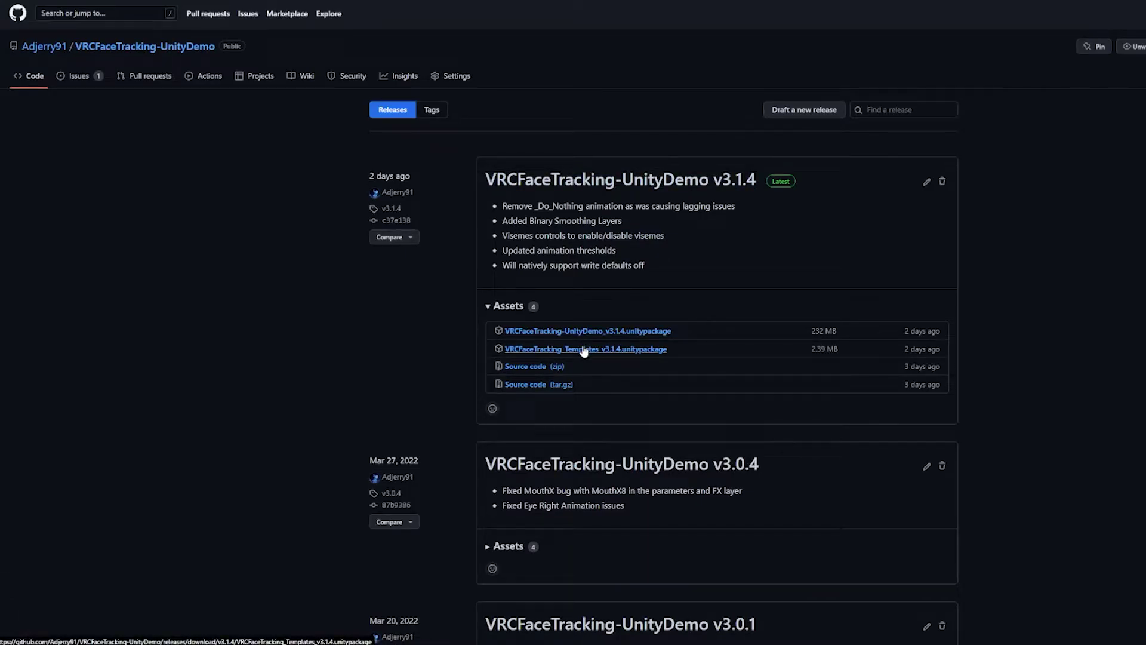
pyautogui.click(584, 351)
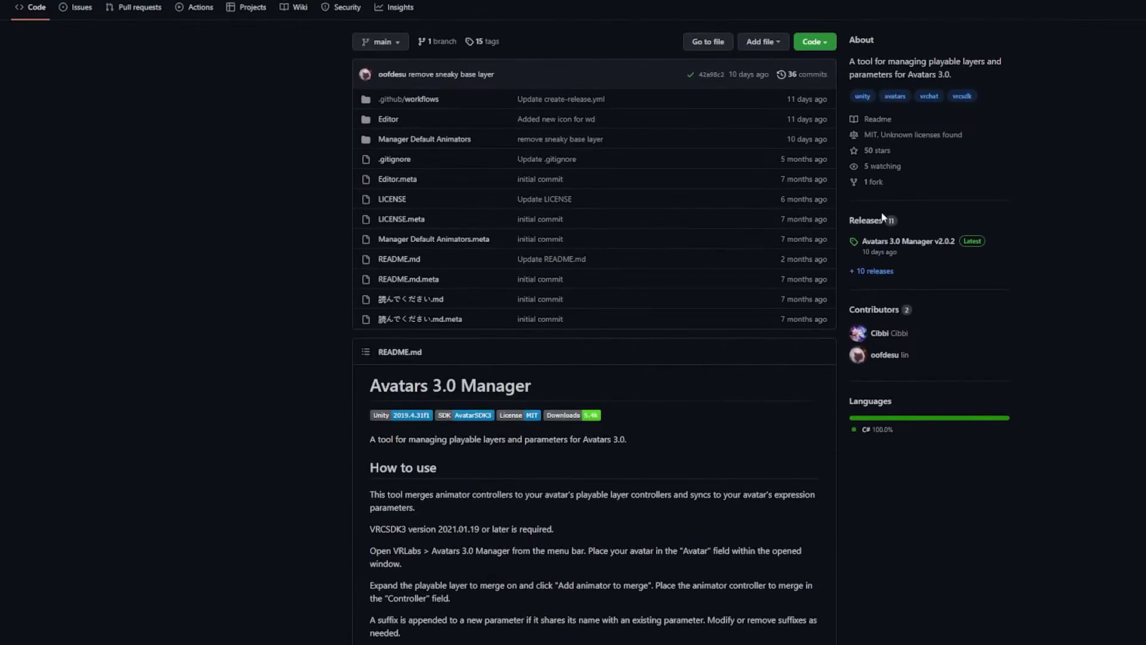
pyautogui.click(868, 221)
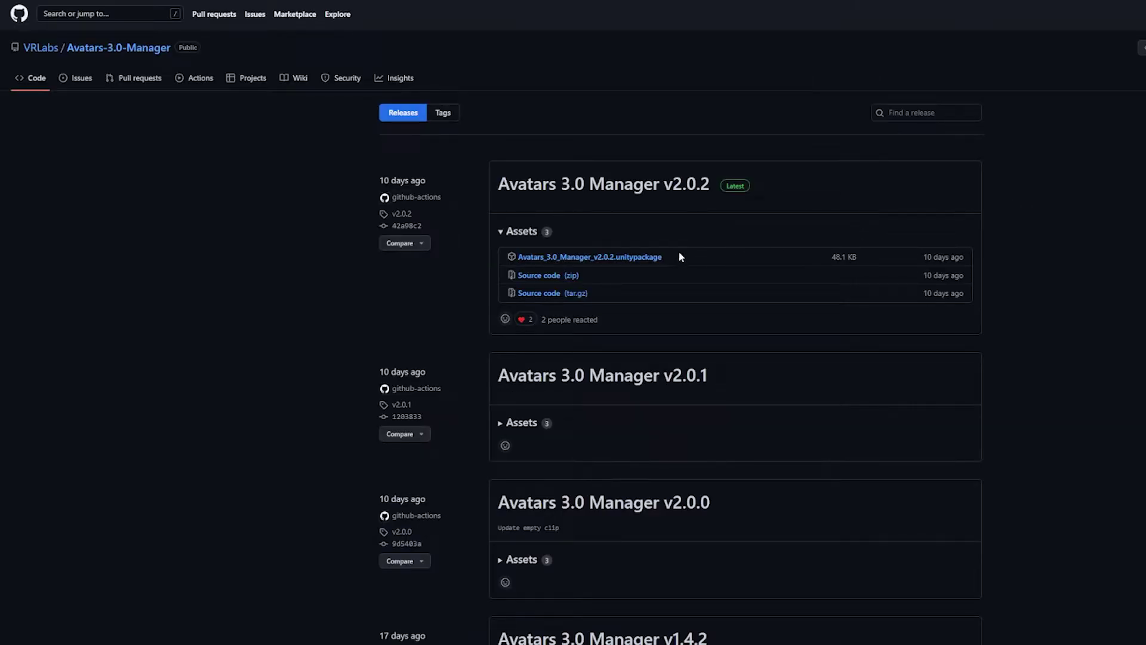
pyautogui.click(615, 258)
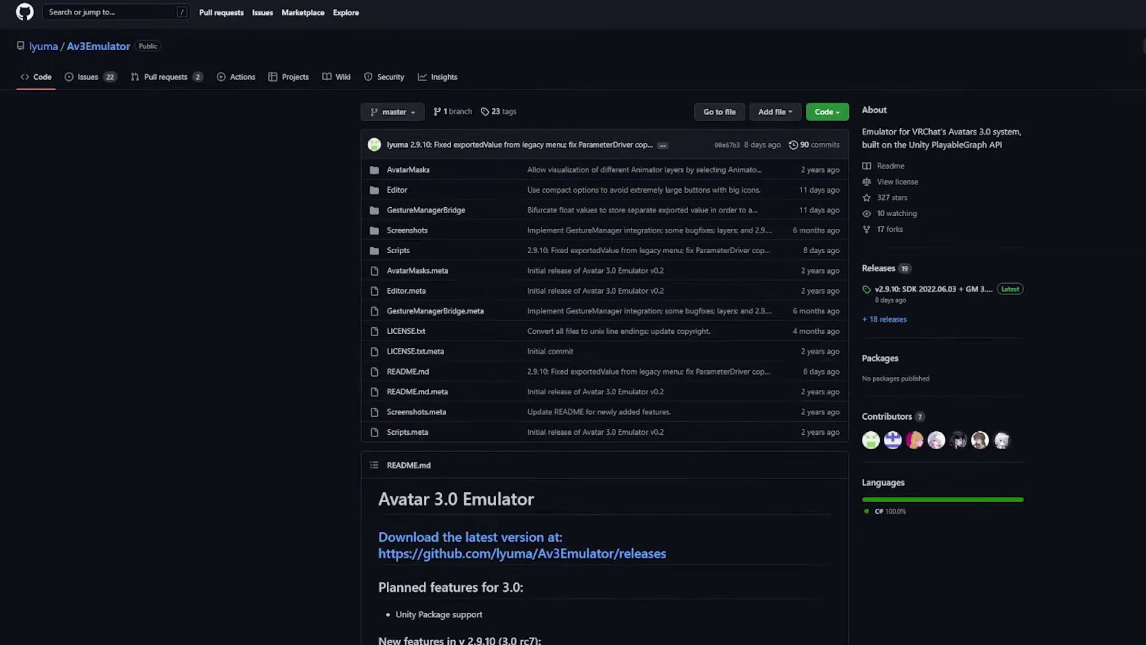
# Step: Open the Av3Emulator releases on GitHub and go through the v2.9.10 release notes toward its downloads
pyautogui.scroll(-8, 1044, 208)
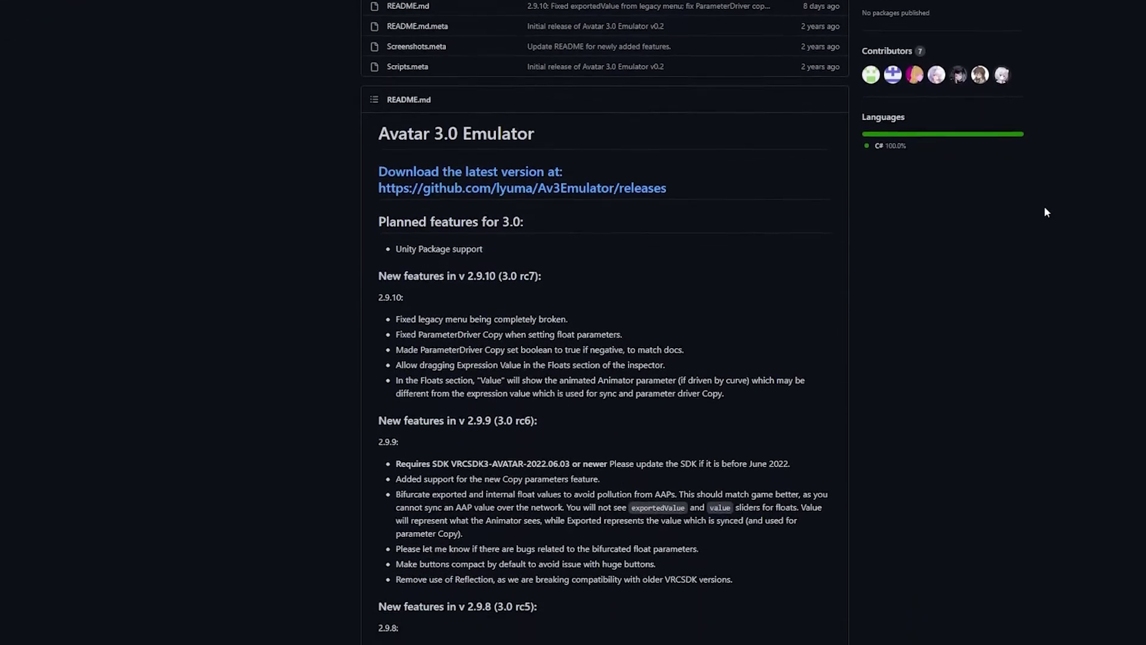
pyautogui.scroll(8, 1045, 212)
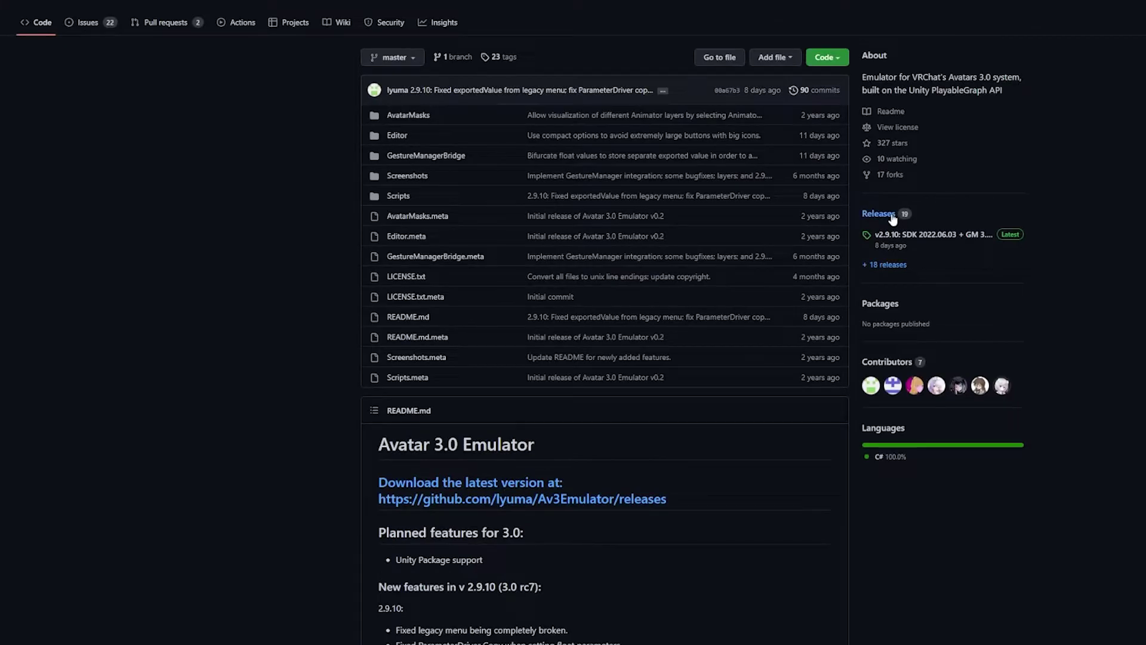
pyautogui.click(893, 220)
pyautogui.scroll(-10, 919, 242)
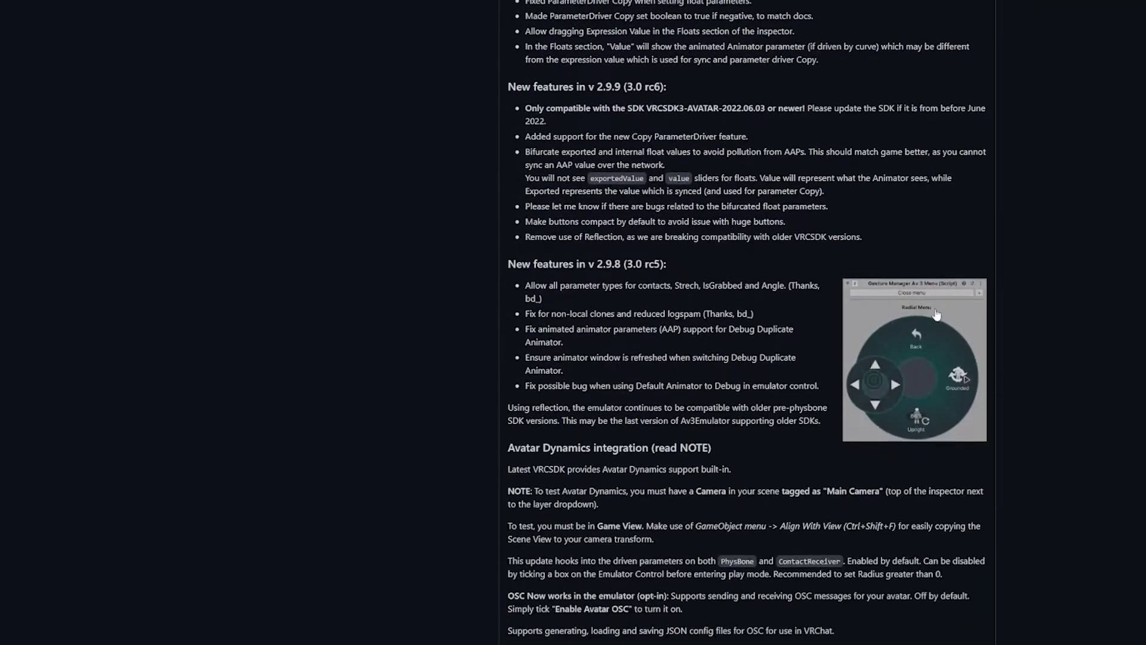
pyautogui.scroll(-15, 924, 337)
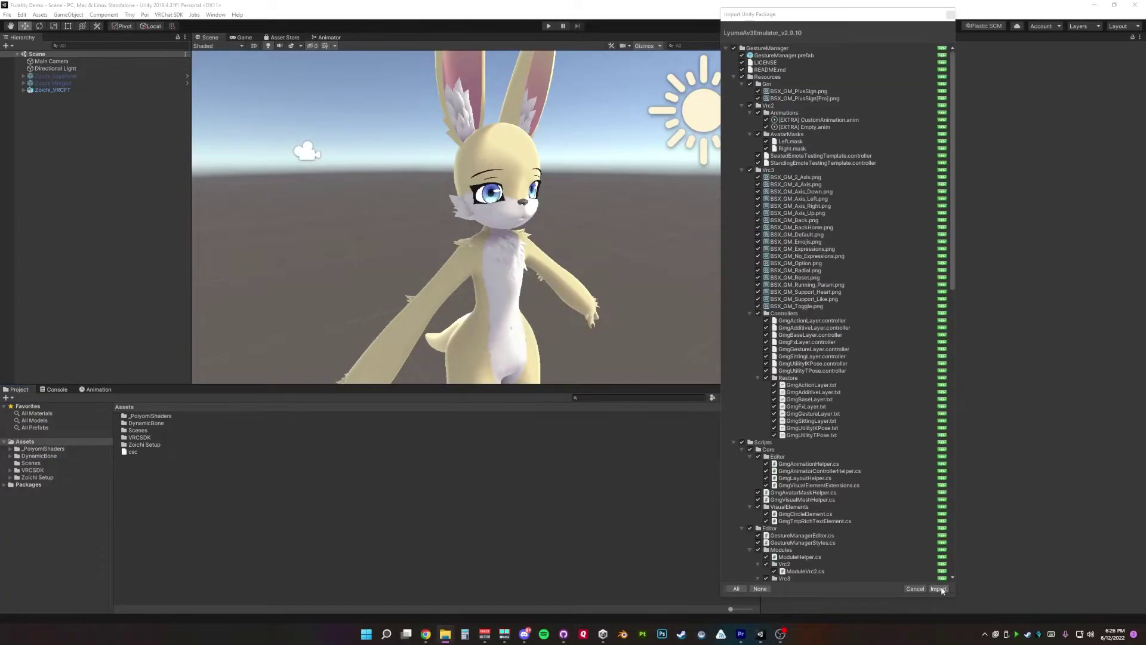
# Step: Import the LyumaAv3Emulator_v2.9.10, Avatars 3.0 Manager and VRCFaceTracking template packages into the Unity project
pyautogui.click(939, 589)
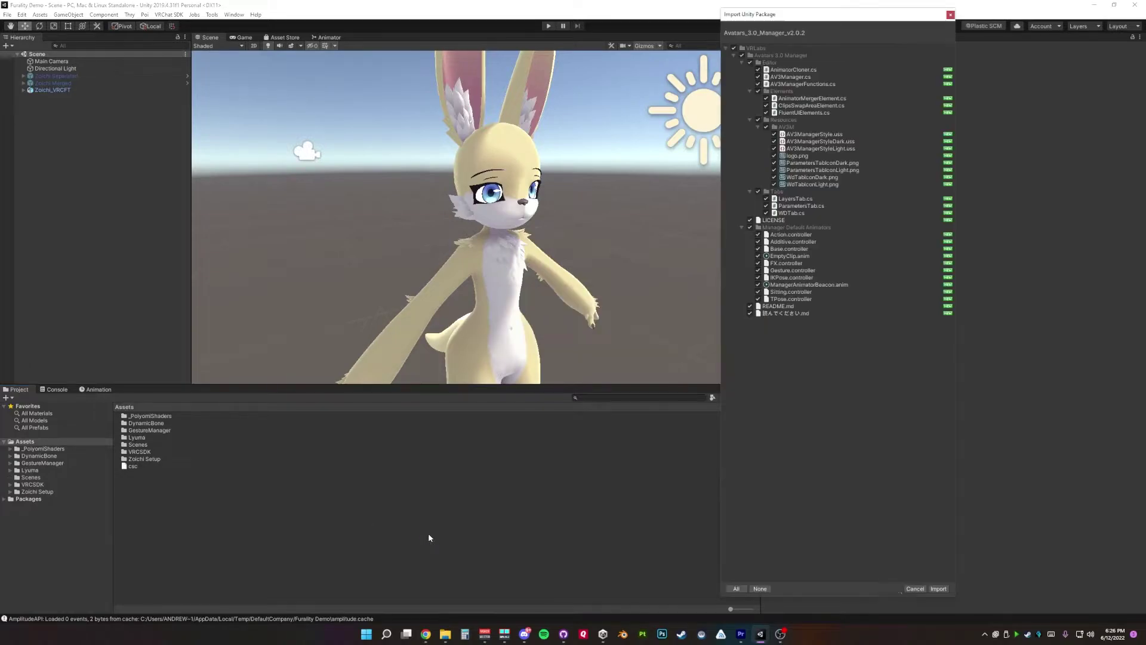
pyautogui.click(939, 589)
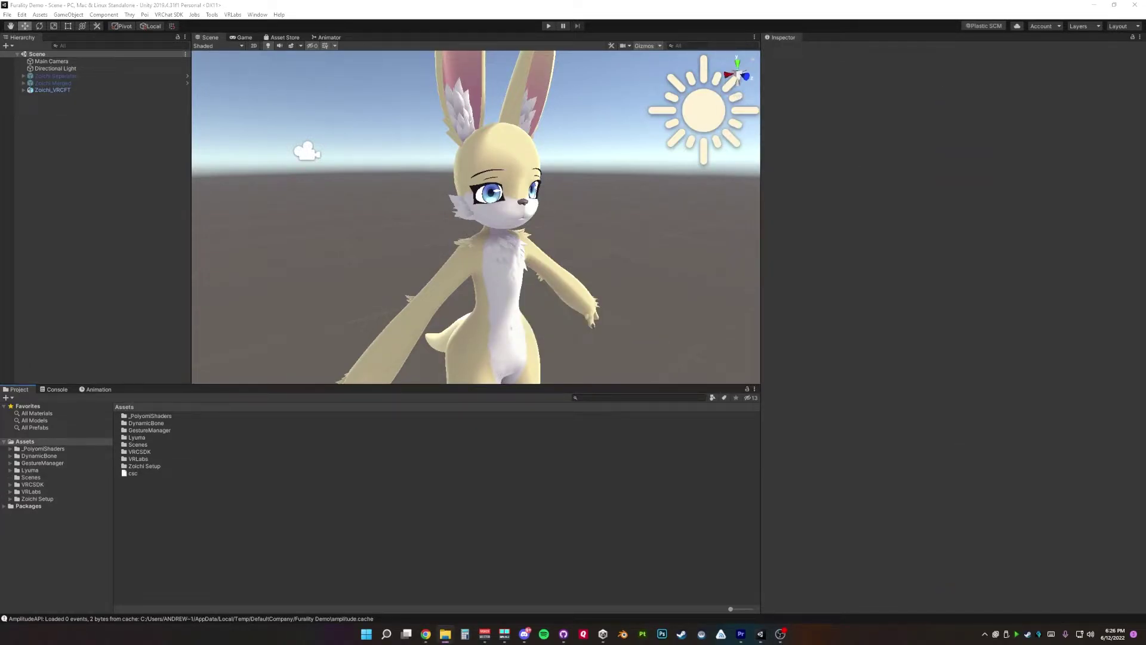
pyautogui.click(943, 589)
# Step: Open the Avatars 3.0 Manager and dock its window beside the Inspector
pyautogui.click(237, 17)
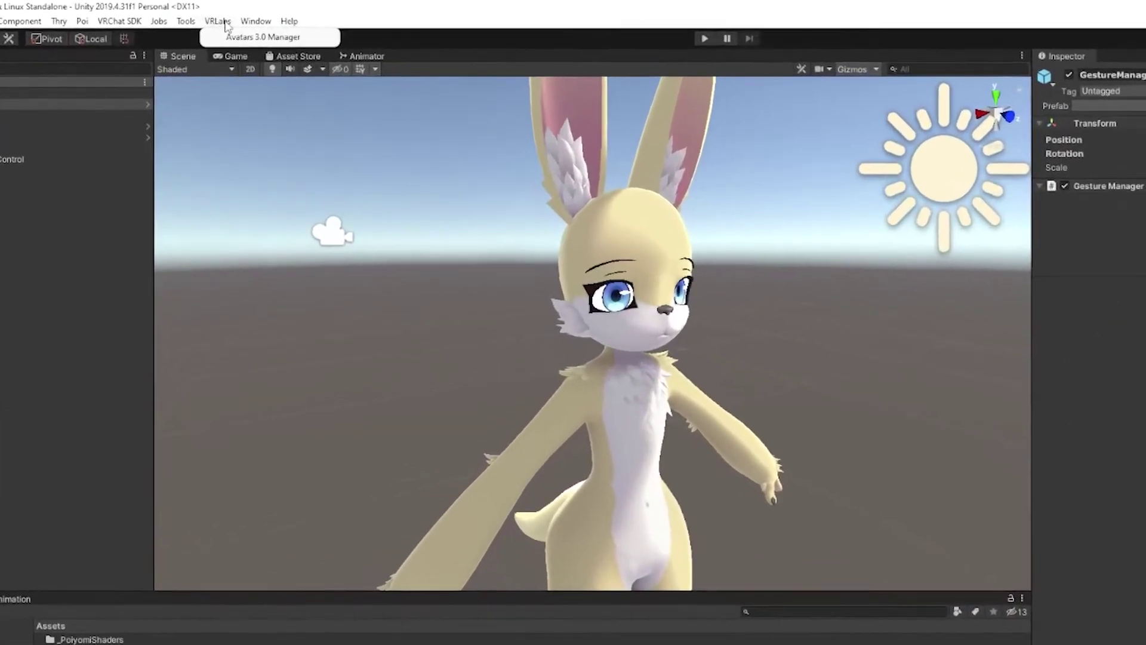
pyautogui.click(227, 38)
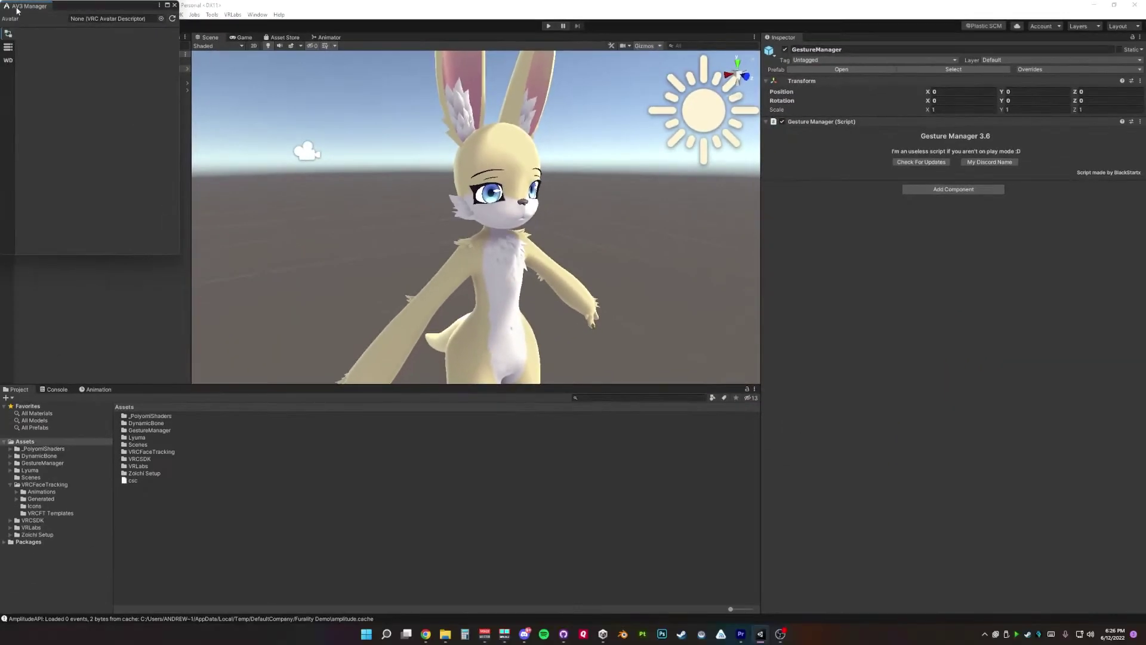
pyautogui.moveTo(16, 8); pyautogui.dragTo(828, 38)
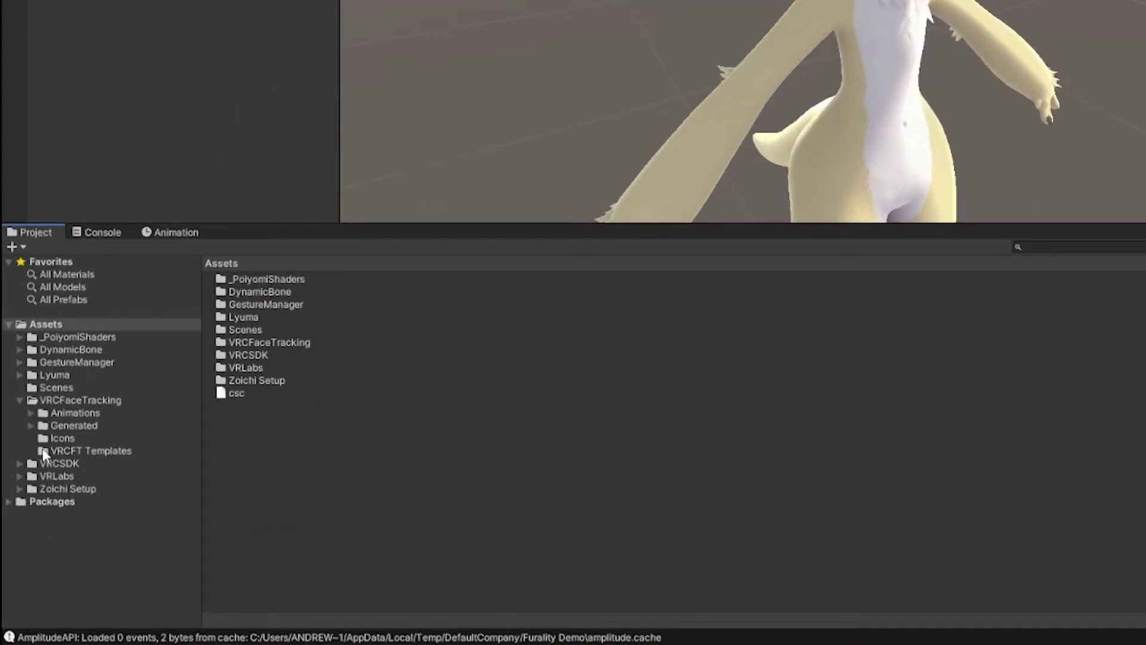
# Step: Show the contents of the VRCFT Templates folder and assign Zoichi_VRCFT as the avatar in the AV3 Manager
pyautogui.click(60, 449)
pyautogui.click(425, 317)
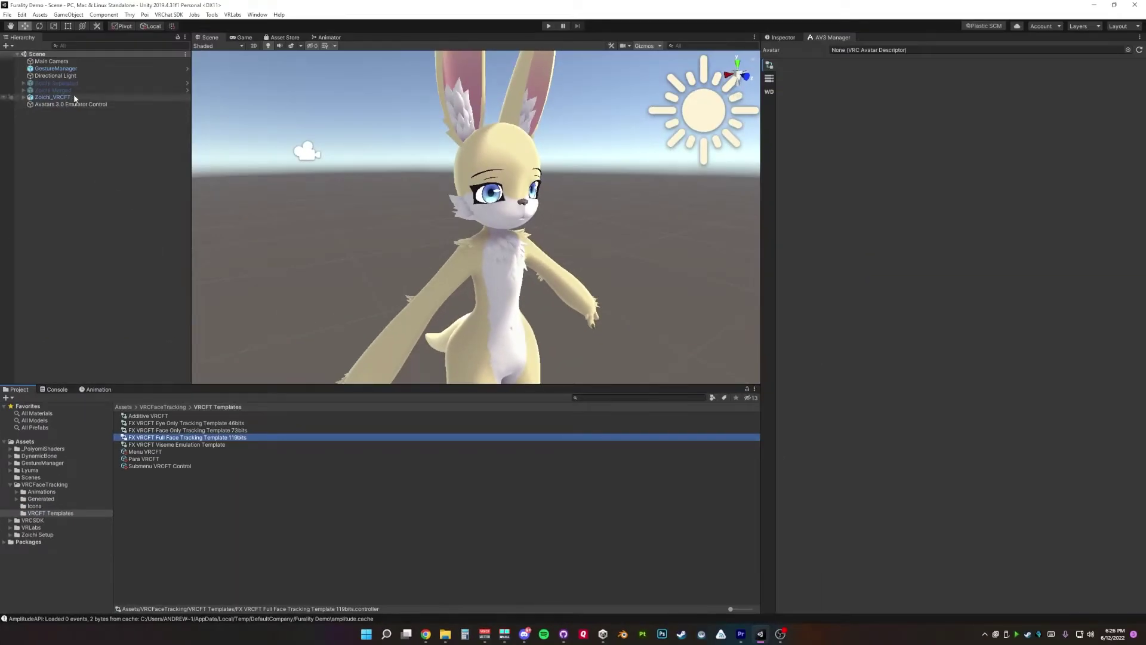
pyautogui.click(59, 15)
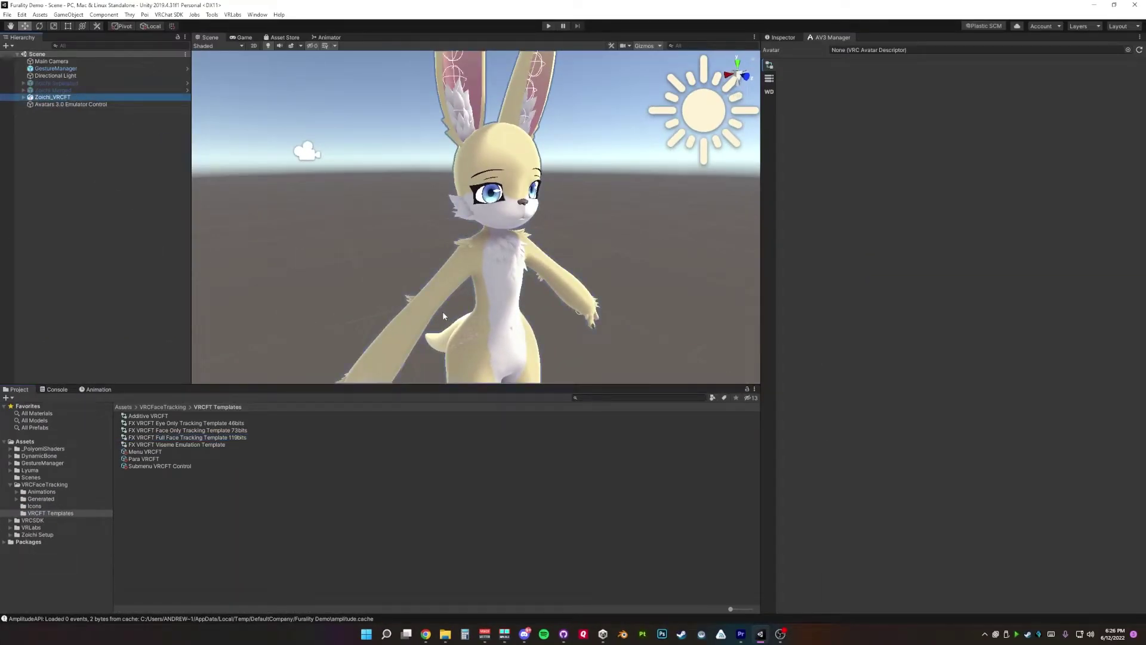
pyautogui.moveTo(32, 97); pyautogui.dragTo(873, 55)
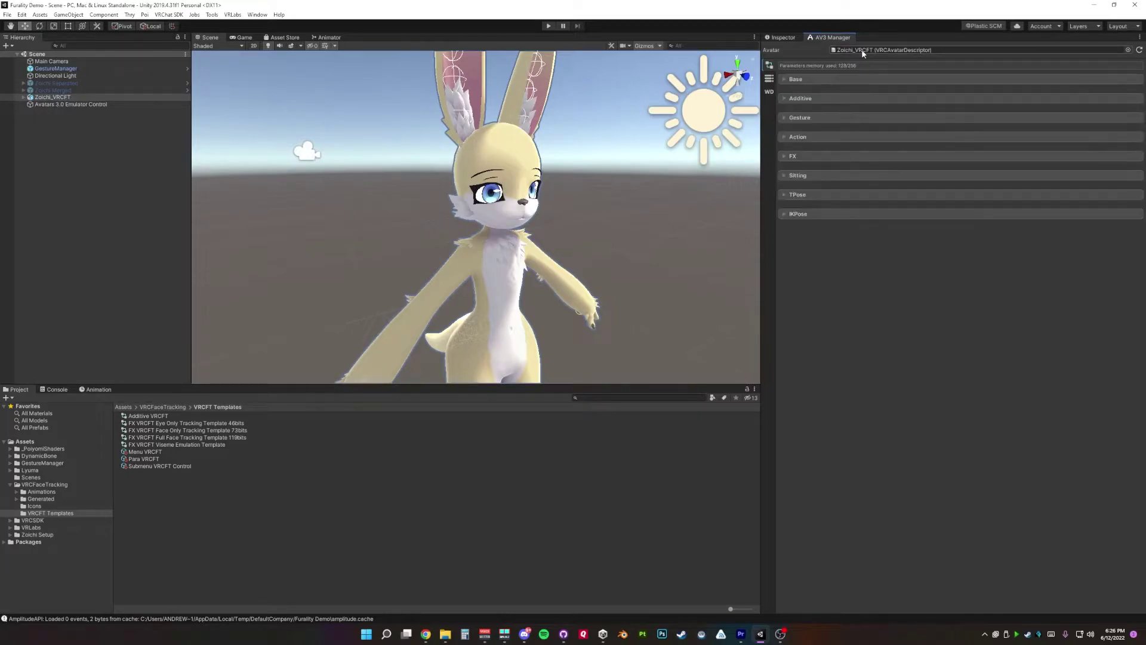
# Step: Check the avatar's playable layers and set FX VRCFT Full Face Tracking Template 119bits as the animator to merge into FX
pyautogui.click(783, 37)
pyautogui.scroll(-10, 973, 428)
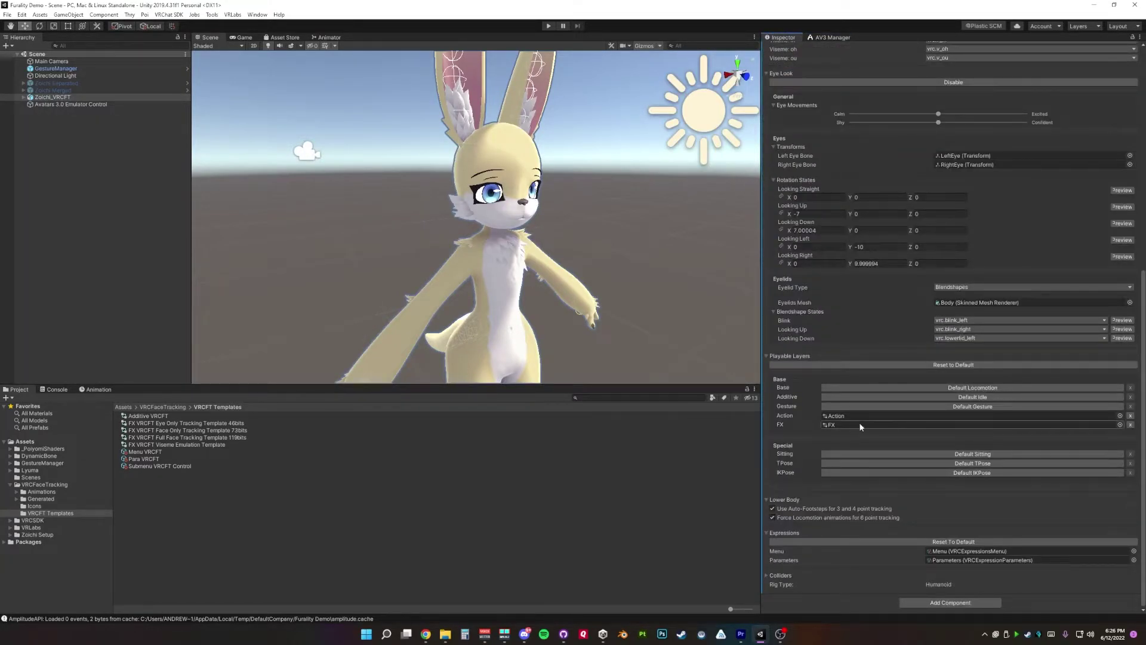
pyautogui.scroll(5, 918, 143)
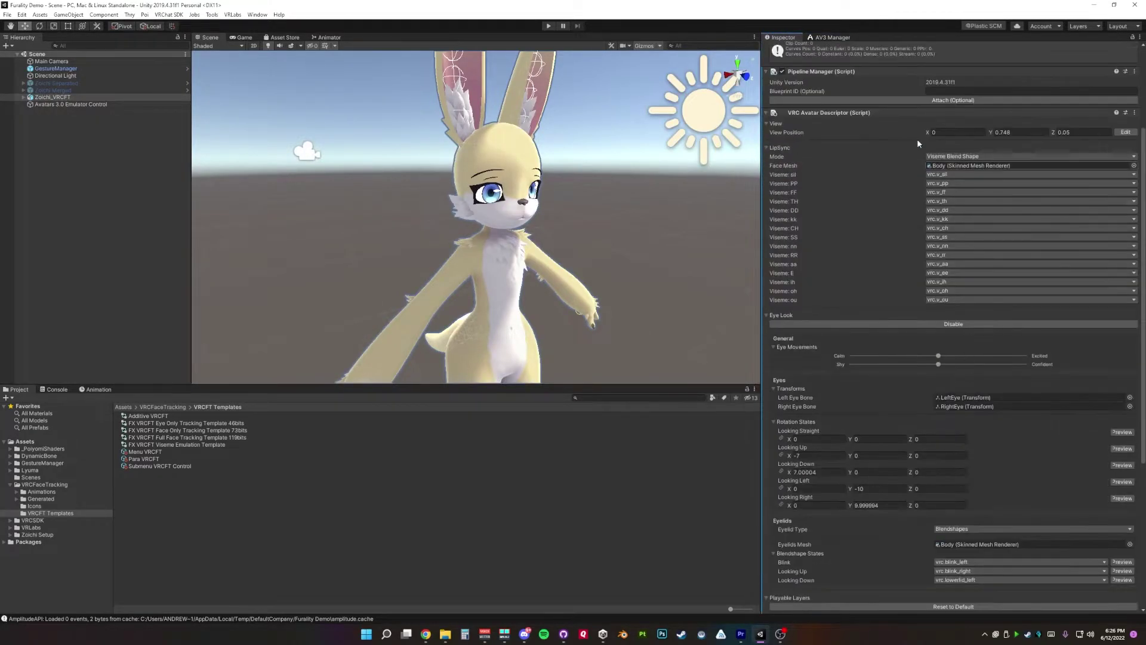
pyautogui.click(838, 38)
pyautogui.click(785, 156)
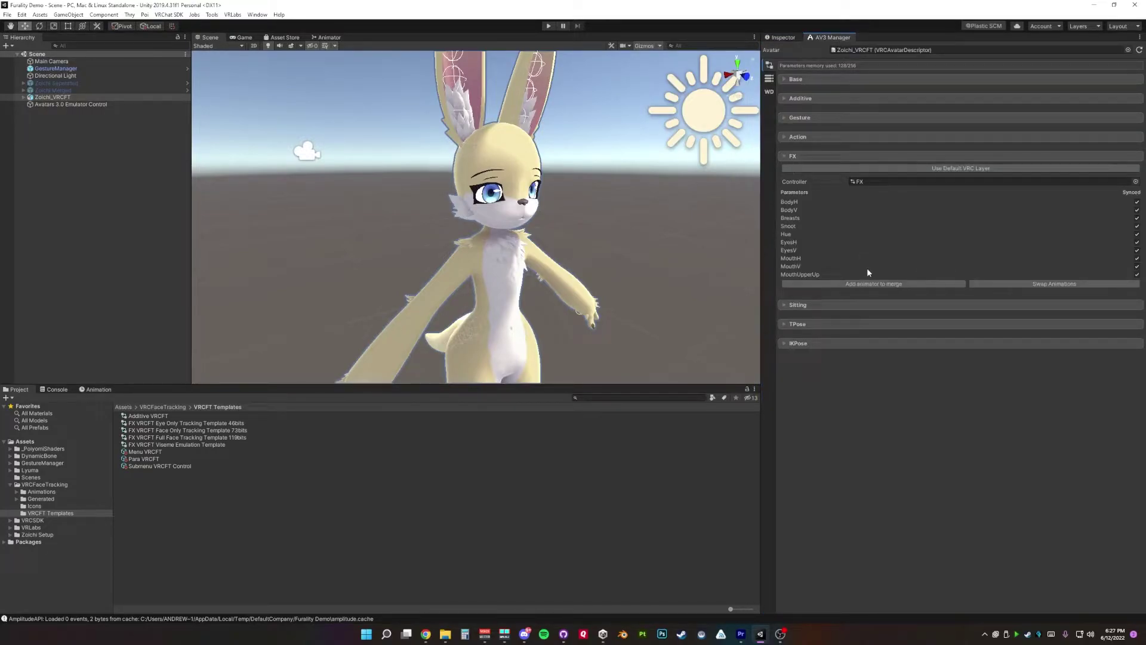
pyautogui.click(874, 283)
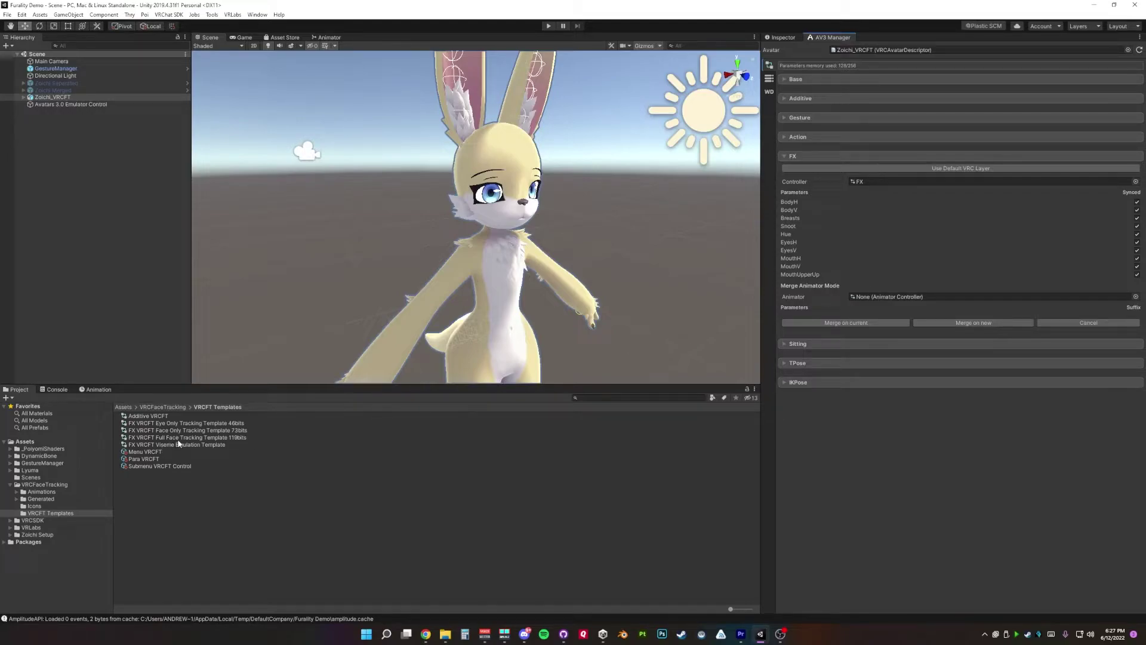
pyautogui.moveTo(178, 439); pyautogui.dragTo(911, 298)
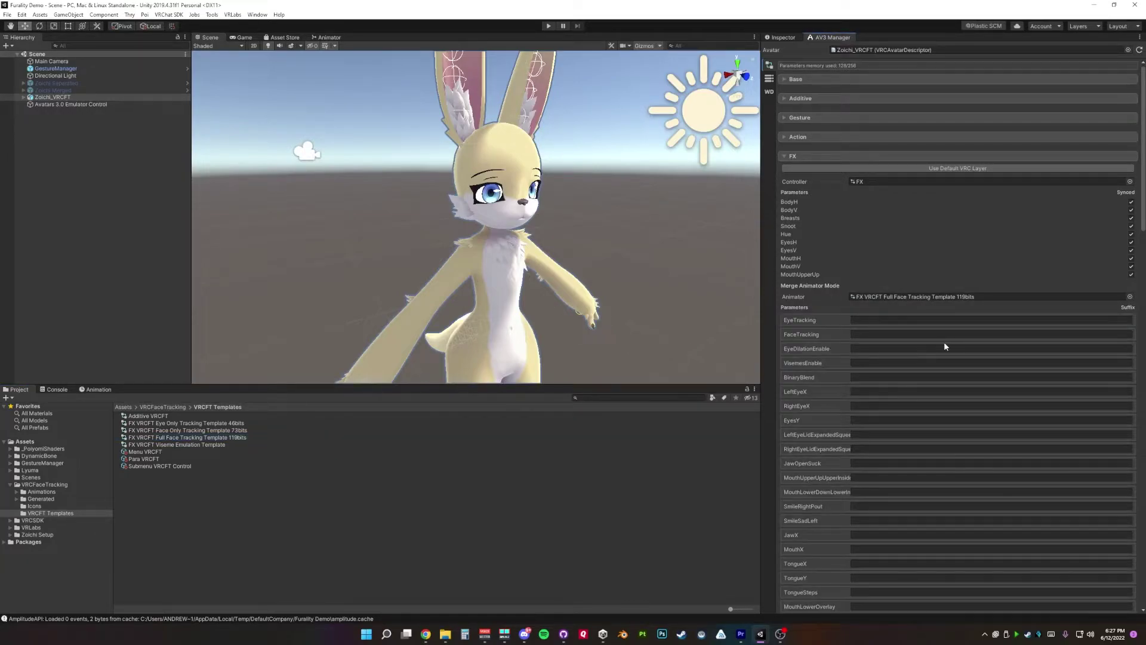
# Step: Merge the full face tracking template into the avatar's current FX animator
pyautogui.scroll(-20, 944, 345)
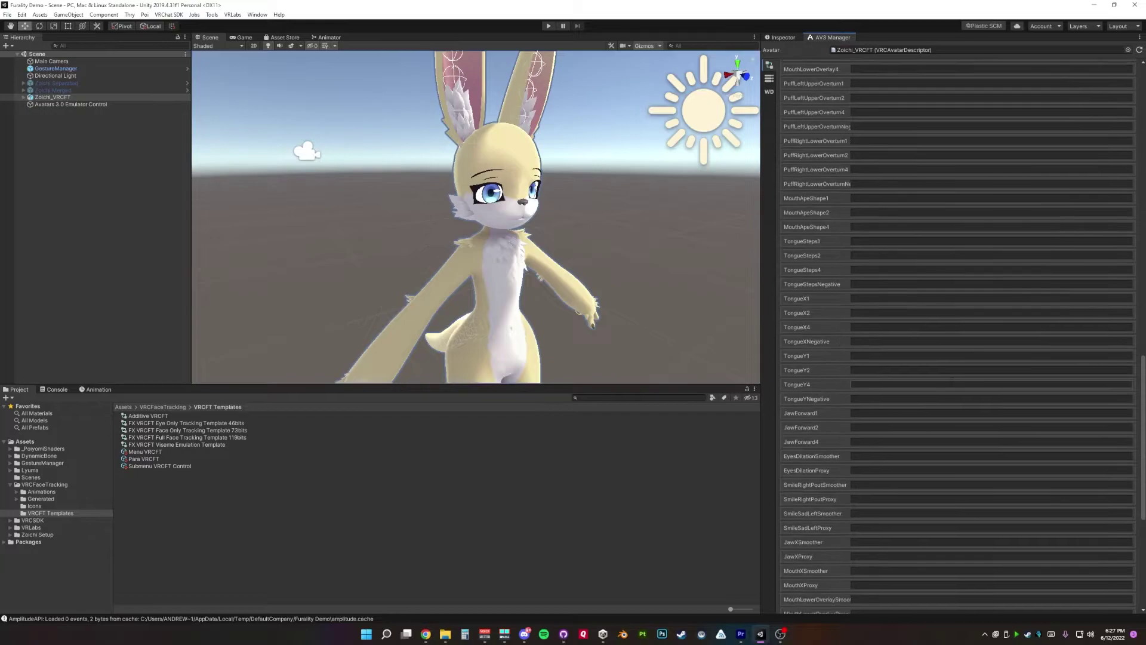
pyautogui.scroll(-5, 946, 404)
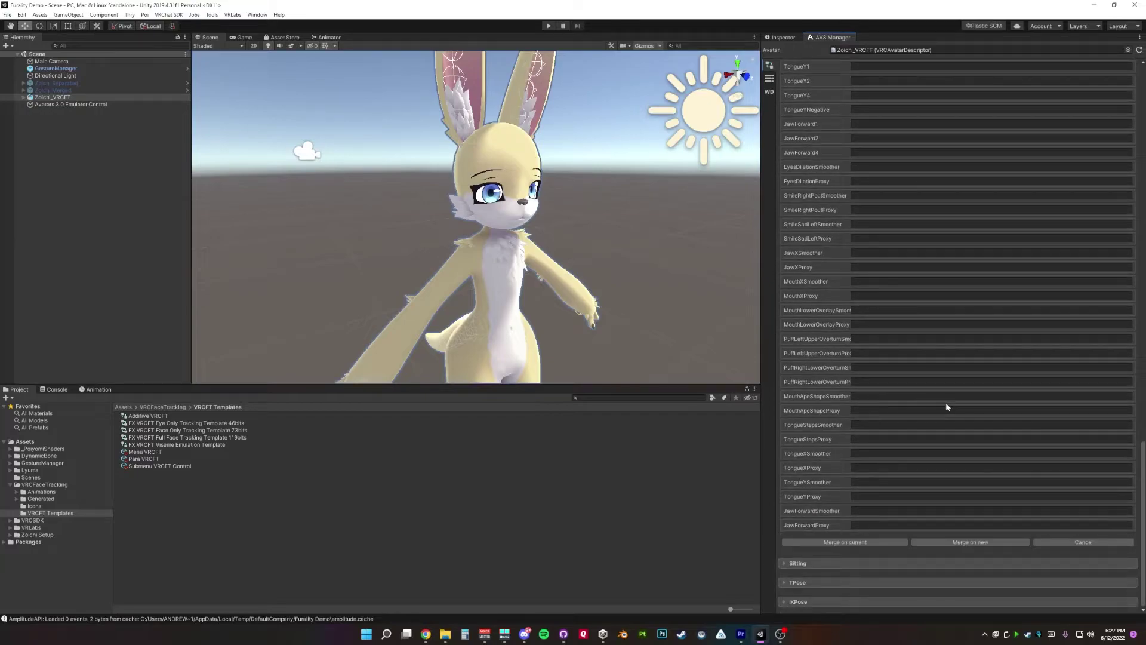
pyautogui.click(863, 542)
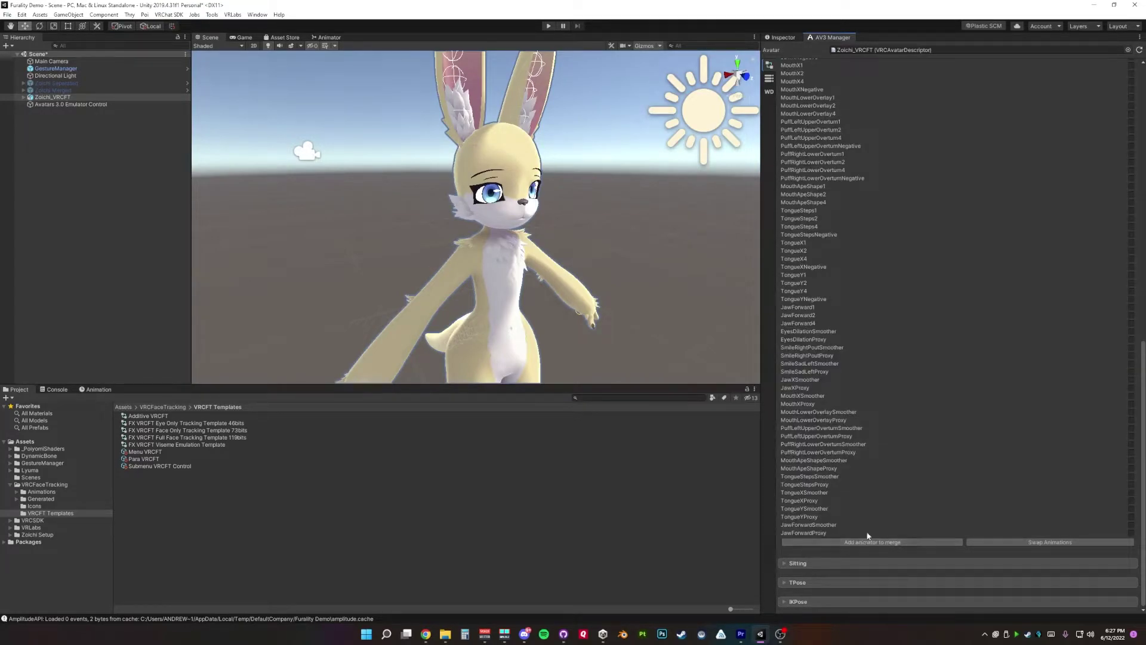
# Step: Assign Additive VRCFT as the avatar descriptor's Additive playable layer
pyautogui.scroll(15, 887, 486)
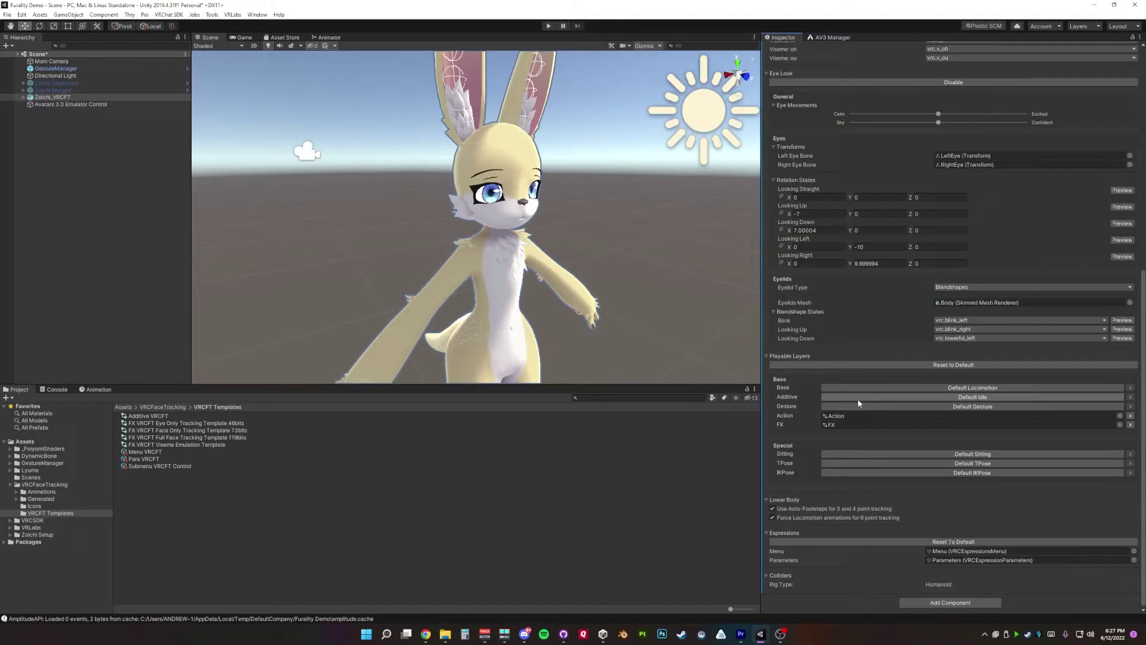
pyautogui.click(858, 398)
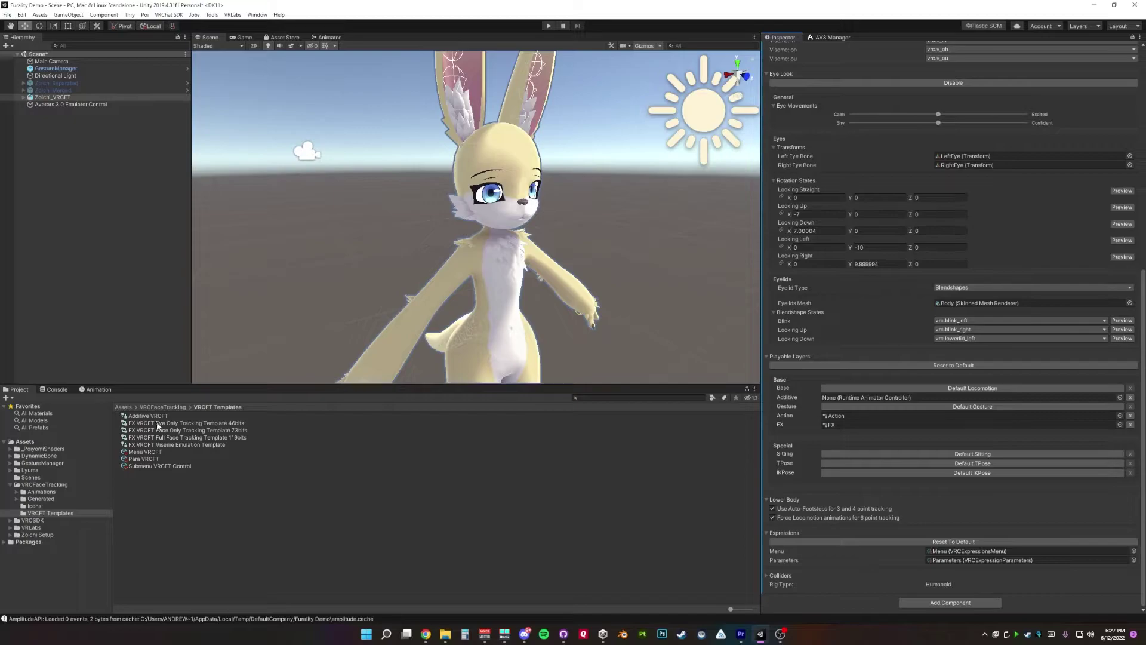
pyautogui.moveTo(148, 416); pyautogui.dragTo(902, 400)
# Step: Locate the avatar's expressions Menu asset and add a control named Face Tracking with the type Sub Menu
pyautogui.click(969, 551)
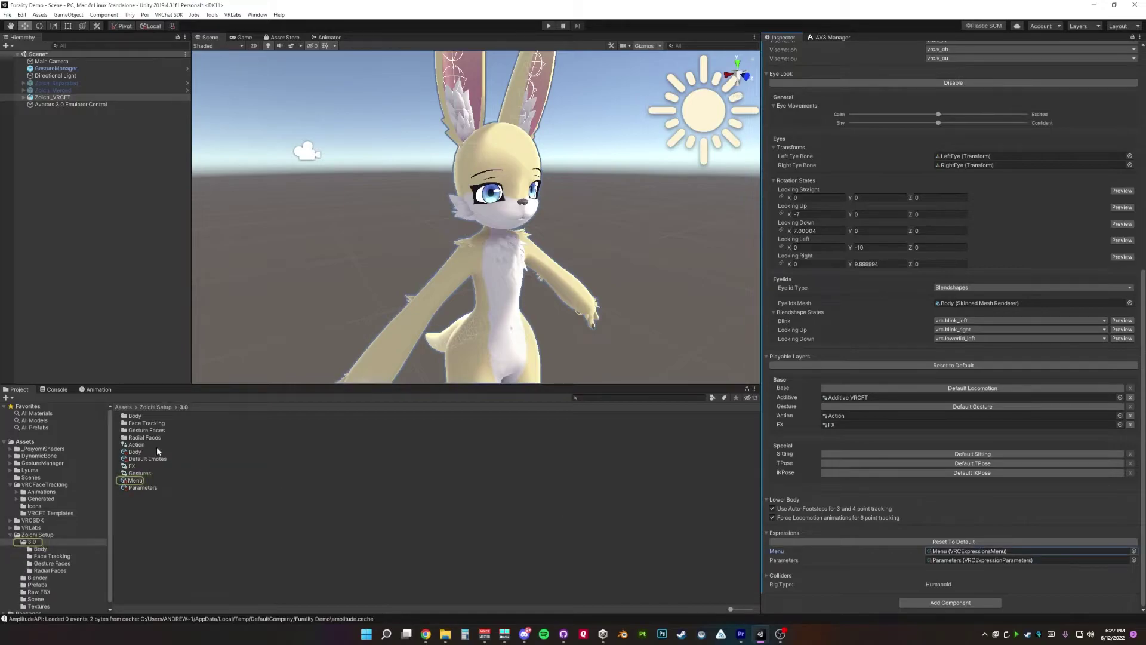
pyautogui.click(135, 480)
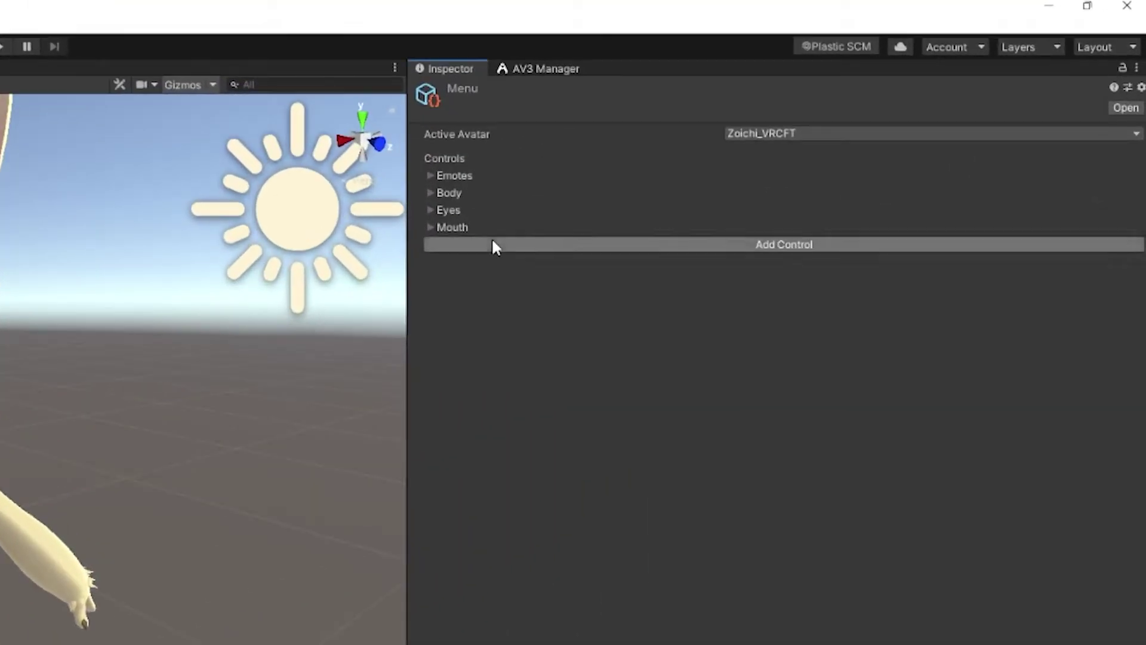
pyautogui.click(805, 126)
pyautogui.click(431, 246)
pyautogui.click(759, 284)
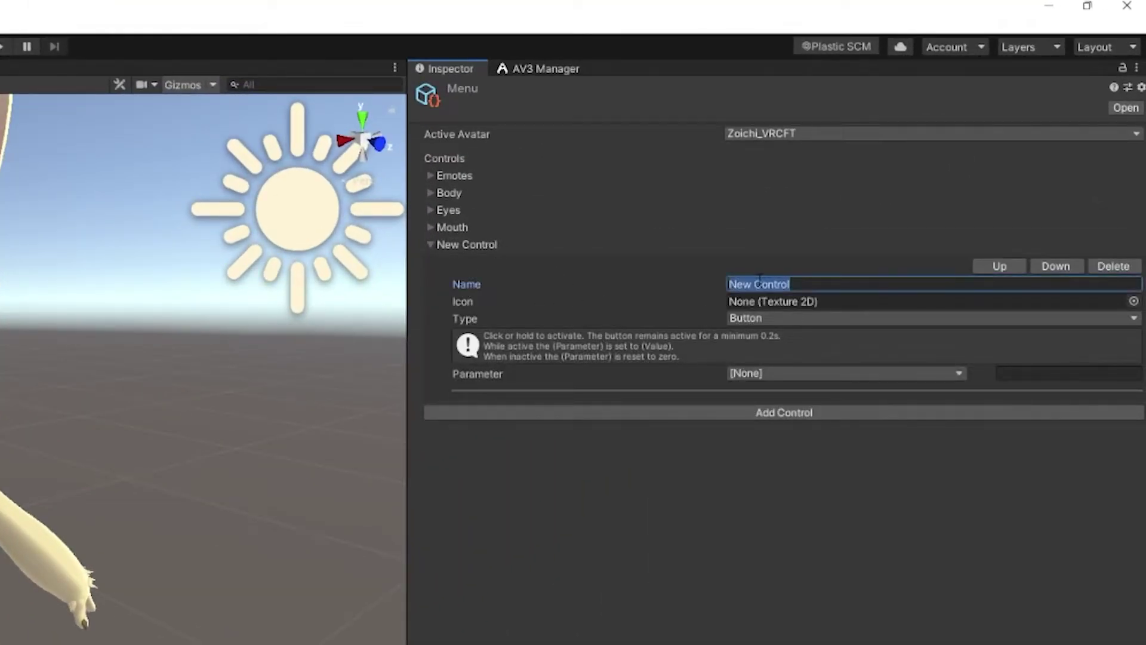
pyautogui.write('Face Tracking')
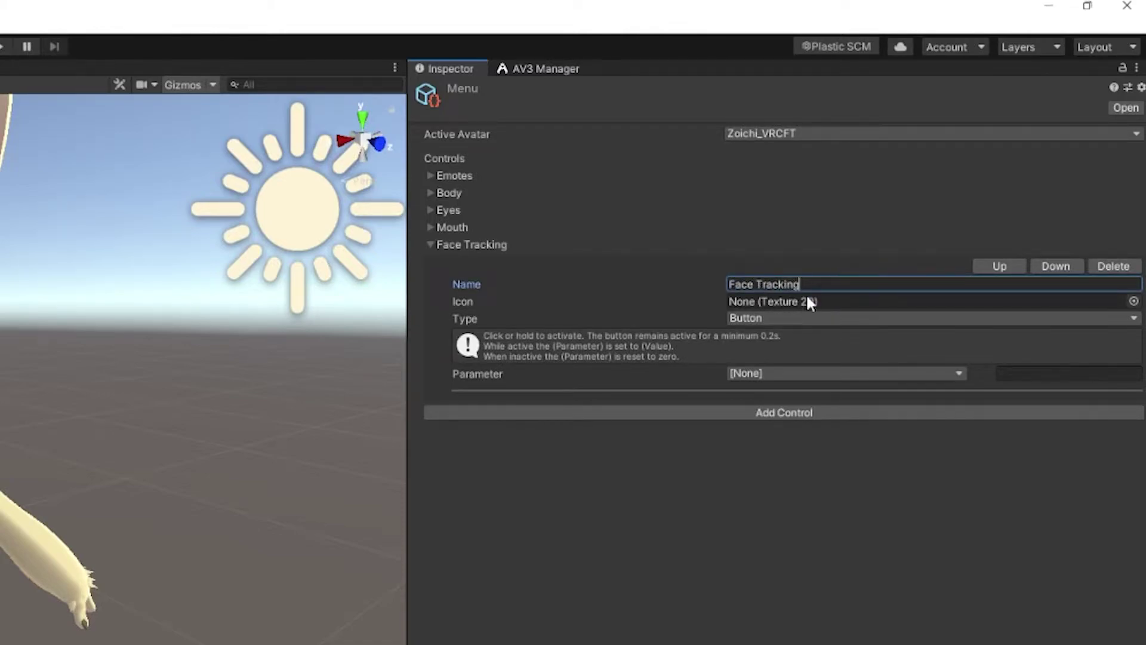
pyautogui.click(803, 318)
pyautogui.click(764, 373)
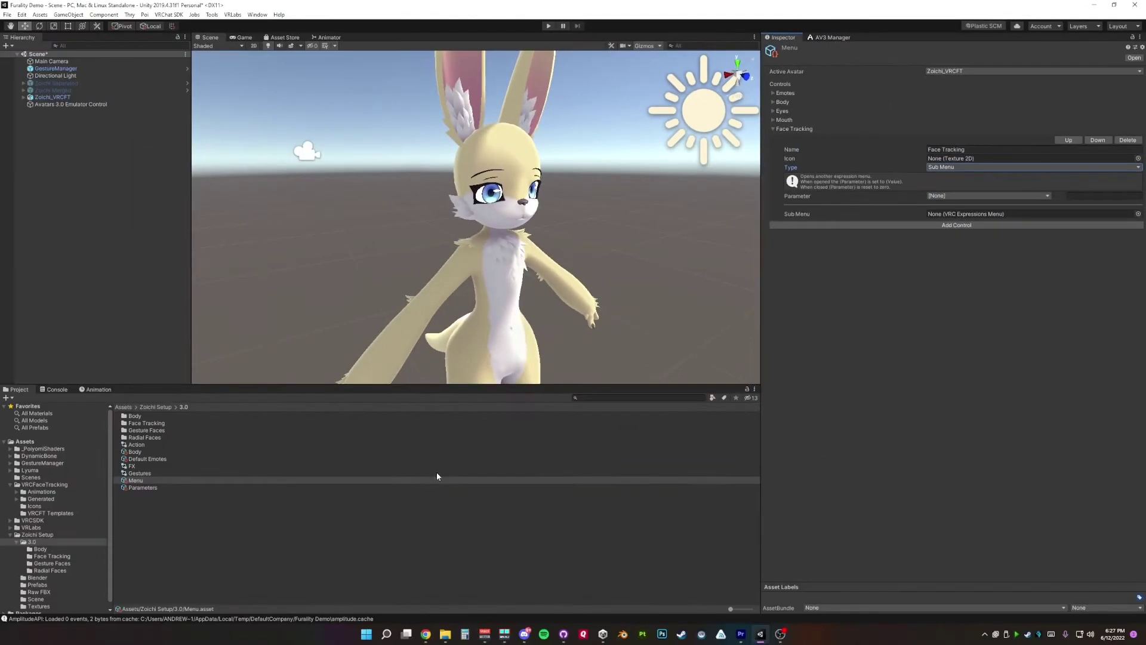
# Step: Assign Submenu VRCFT Control from the VRCFT Templates folder as the Face Tracking control's submenu
pyautogui.scroll(-1, 48, 594)
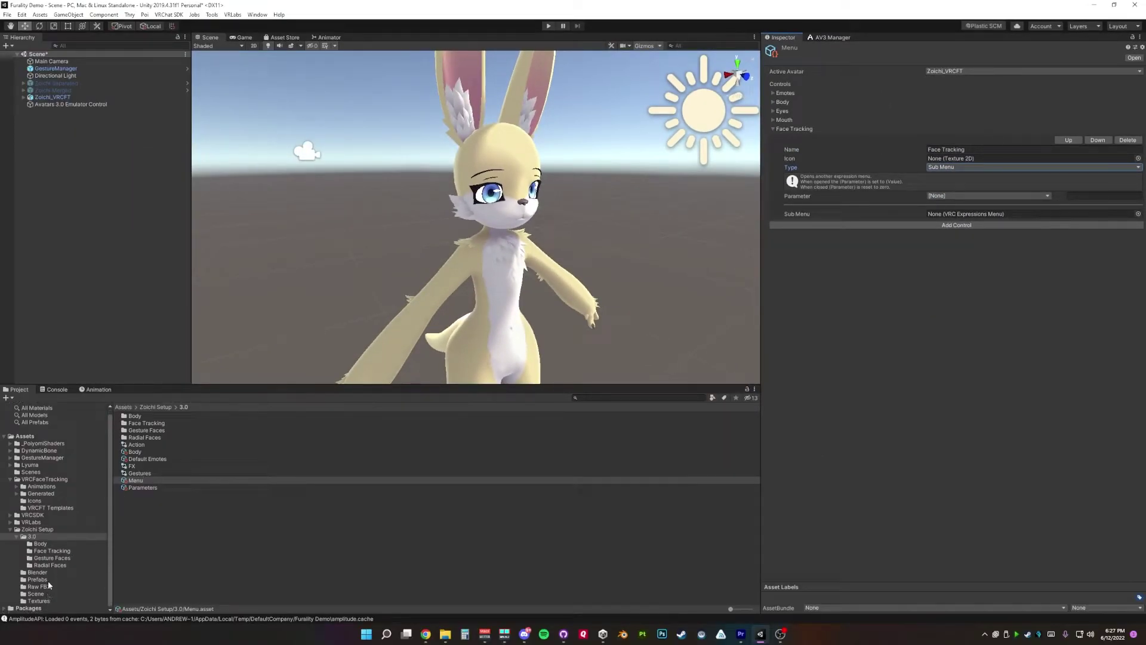
pyautogui.click(59, 508)
pyautogui.moveTo(146, 468); pyautogui.dragTo(955, 215)
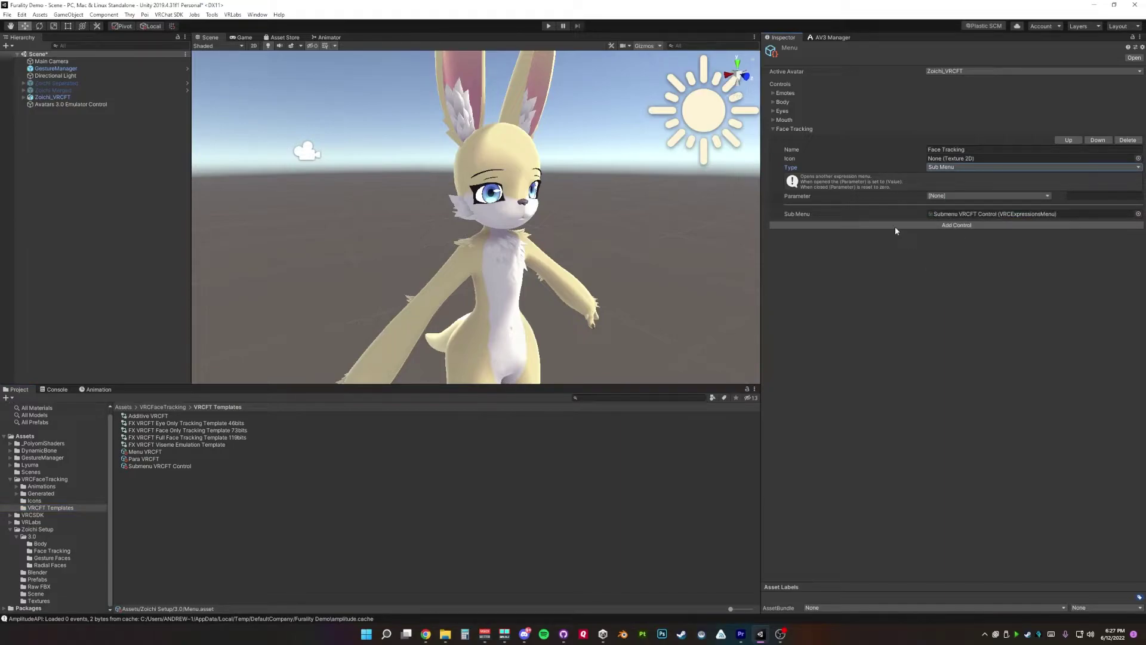
# Step: Return to the AV3 Manager and mark EyeTracking, FaceTracking, EyeDilationEnable and VisemesEnable as synced in the FX layer
pyautogui.click(830, 38)
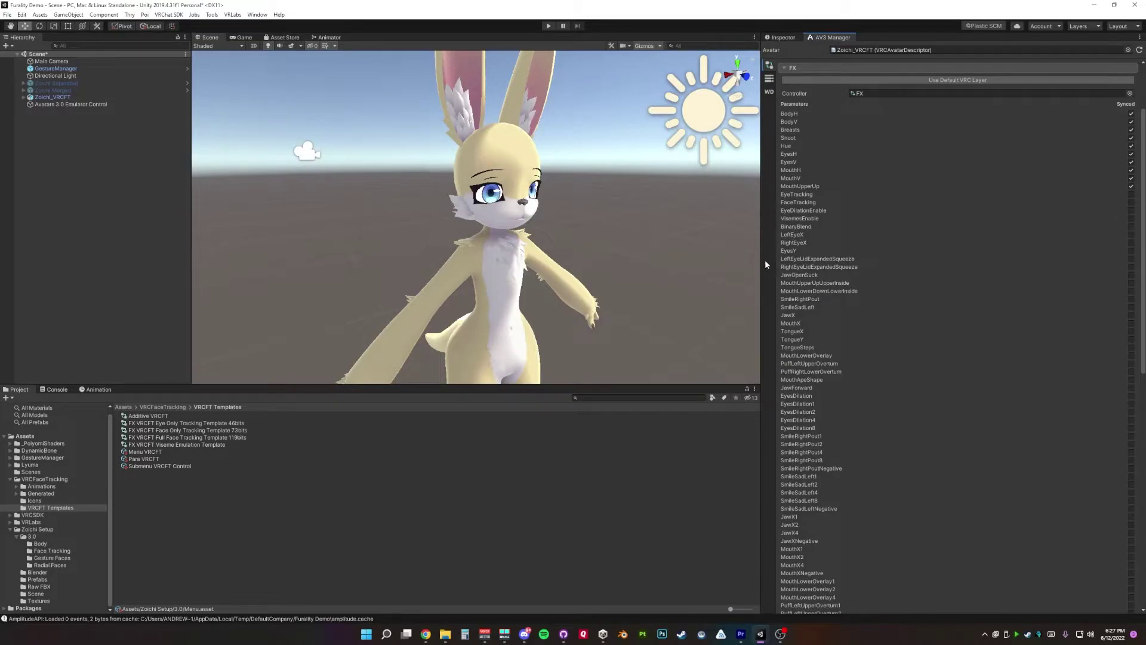
pyautogui.moveTo(761, 264); pyautogui.dragTo(984, 270)
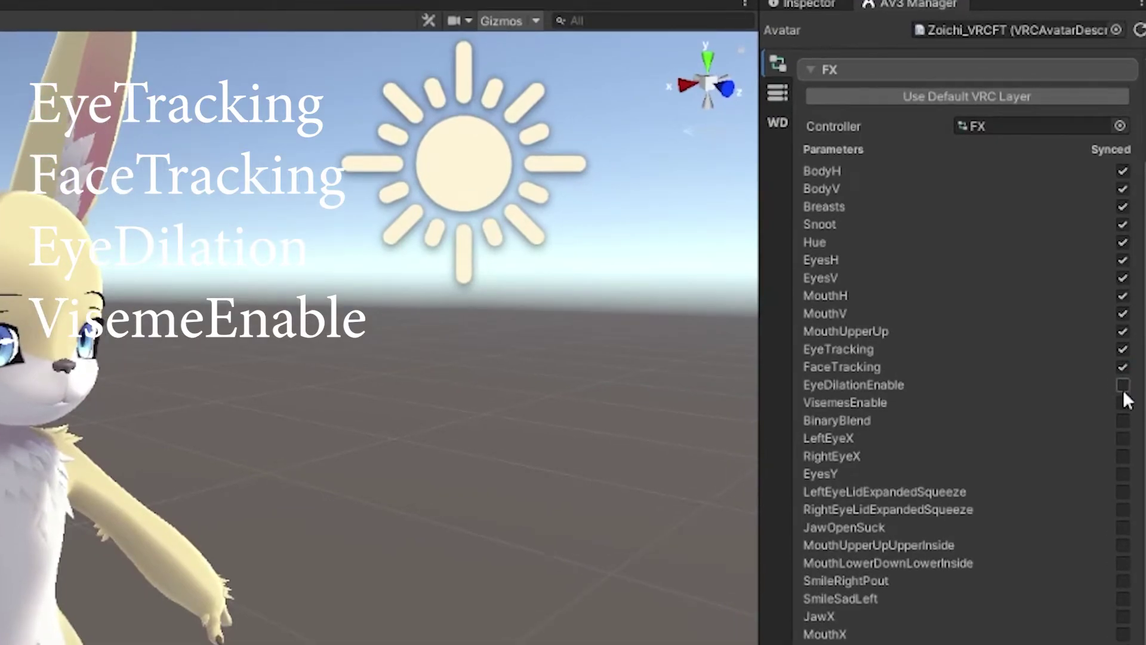
pyautogui.click(1122, 388)
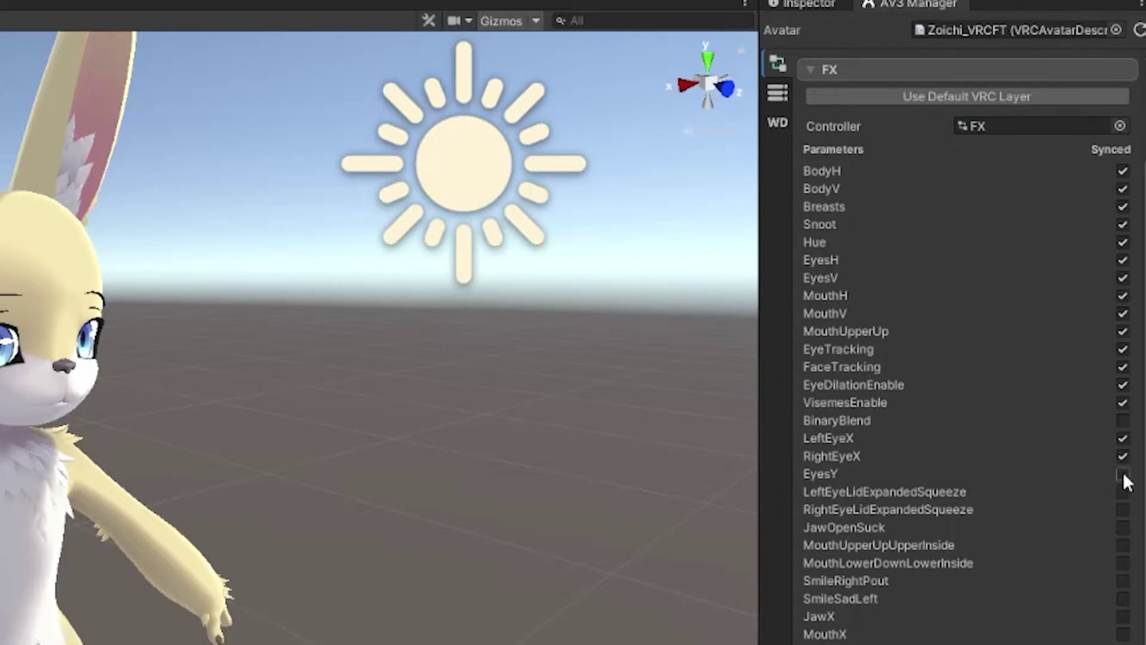
# Step: Sync the float parameters from LeftEyeX through MouthLowerDownLowerInside in the FX layer
pyautogui.click(1123, 475)
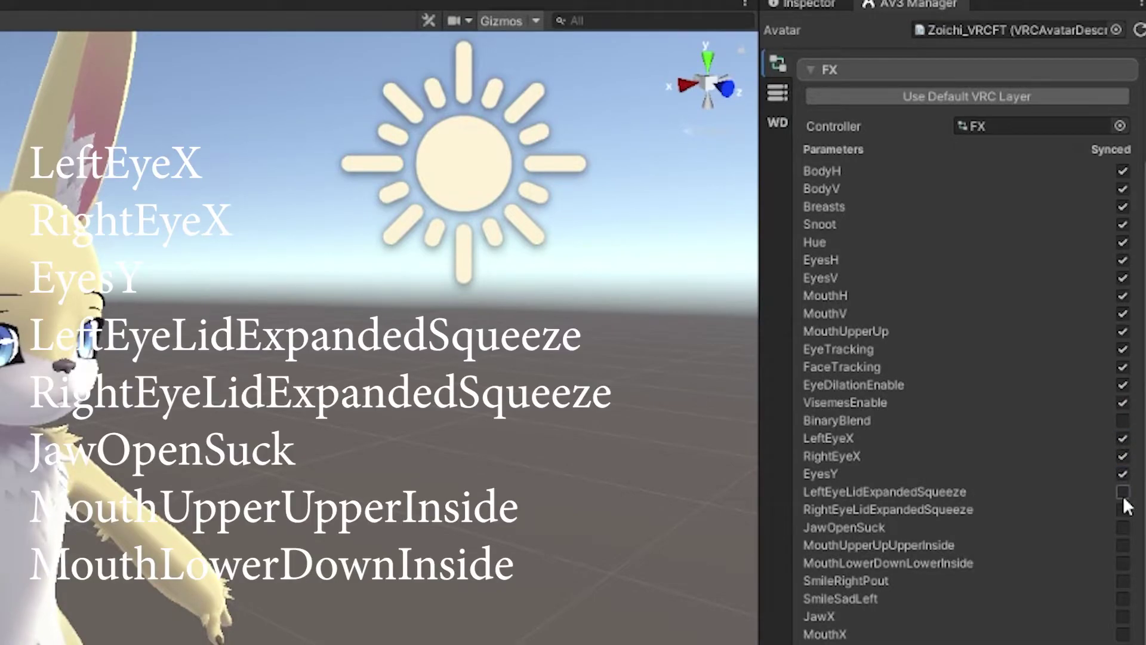
pyautogui.click(1123, 493)
pyautogui.click(1123, 510)
pyautogui.click(1123, 528)
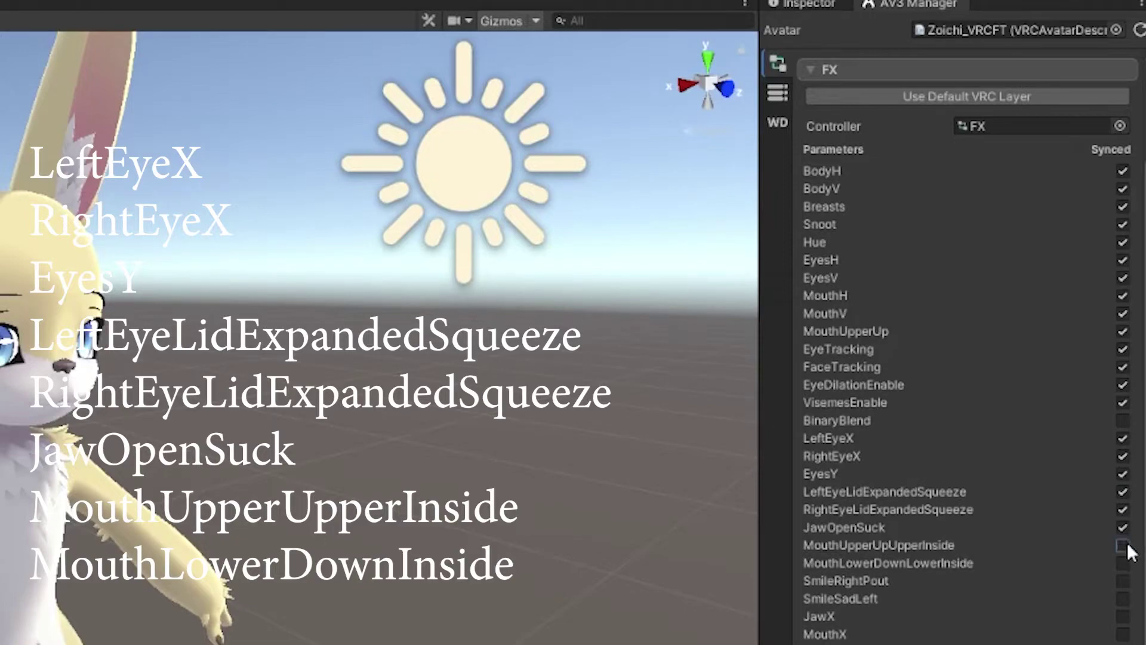
pyautogui.click(1122, 545)
pyautogui.click(1123, 563)
pyautogui.click(1123, 598)
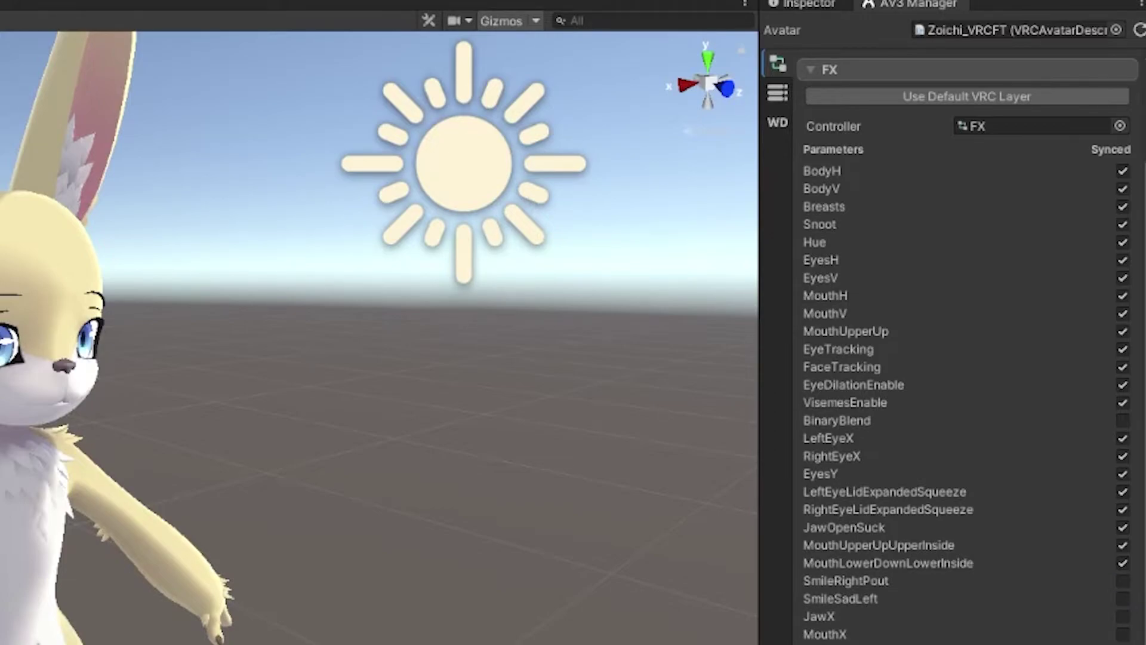
# Step: Leave the plain parameters from SmileRightPout through EyesDilation unsynced and sync the binary ones from EyesDilation1 through MouthLowerOverlay2
pyautogui.scroll(-3, 955, 358)
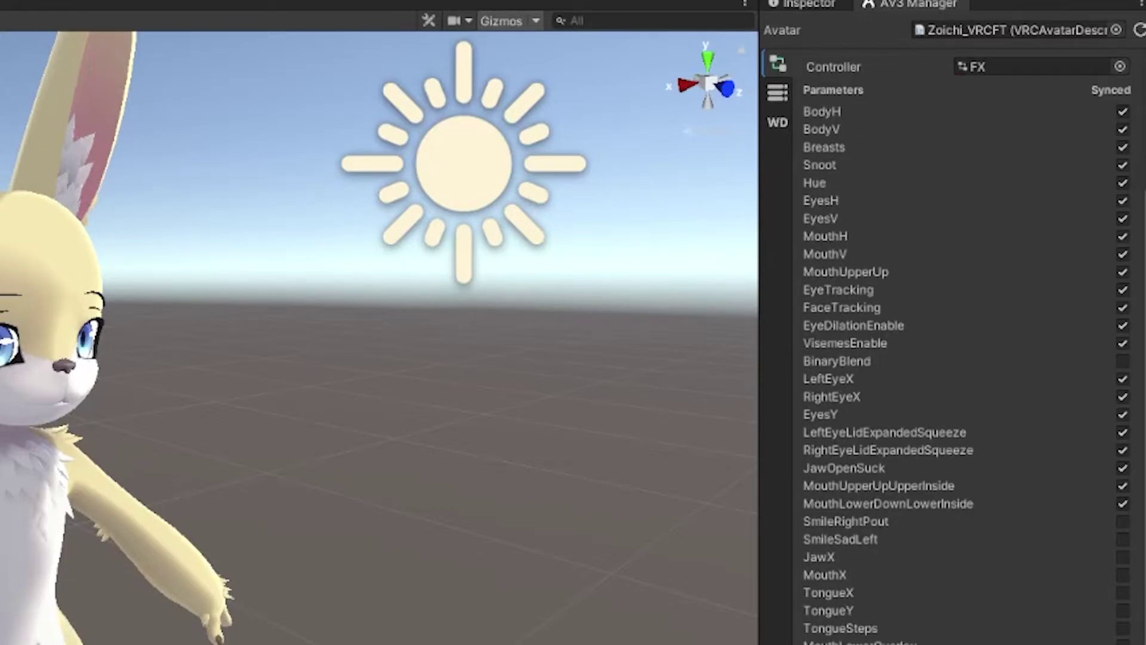
pyautogui.scroll(-4, 955, 358)
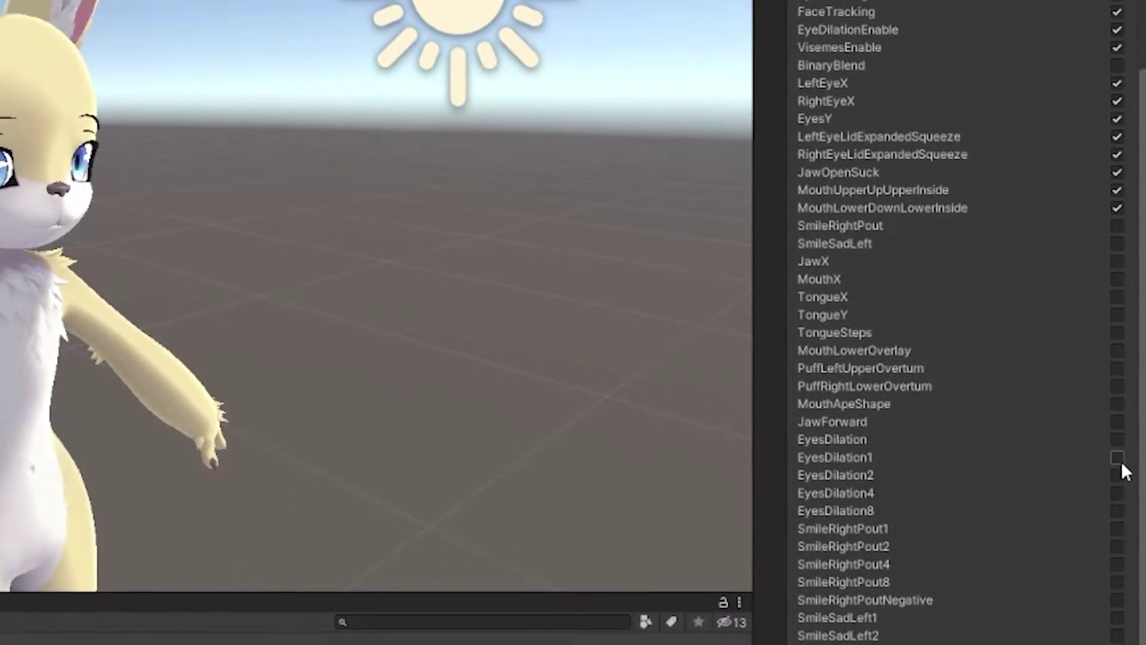
pyautogui.click(1122, 634)
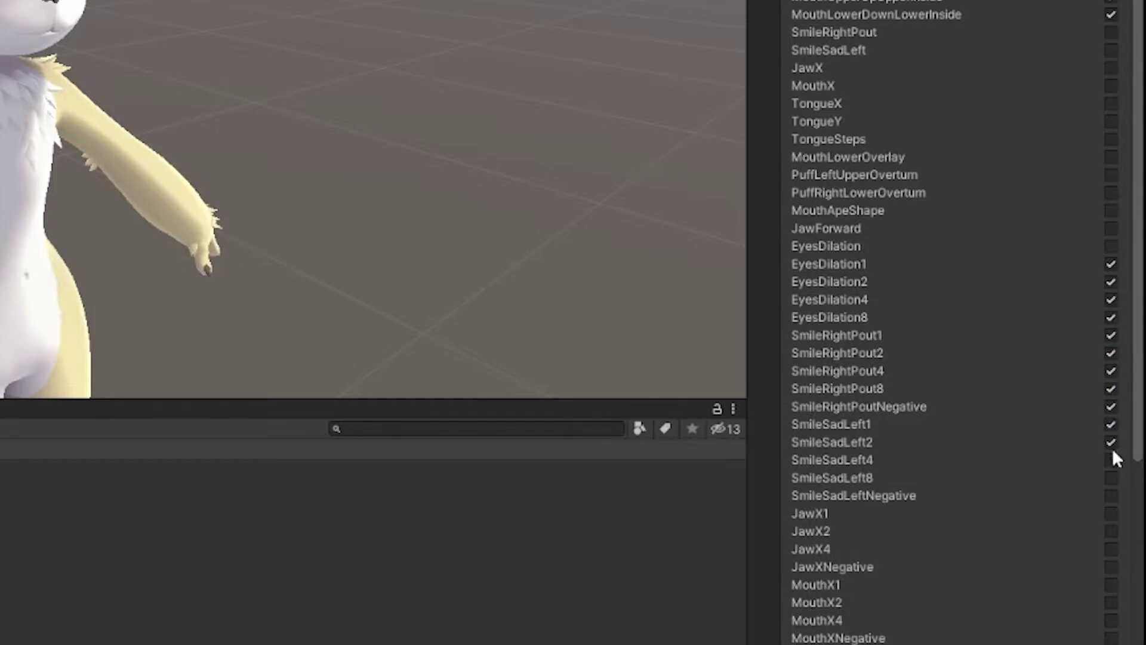
pyautogui.click(1111, 621)
pyautogui.click(1111, 638)
pyautogui.click(1111, 581)
pyautogui.click(1111, 599)
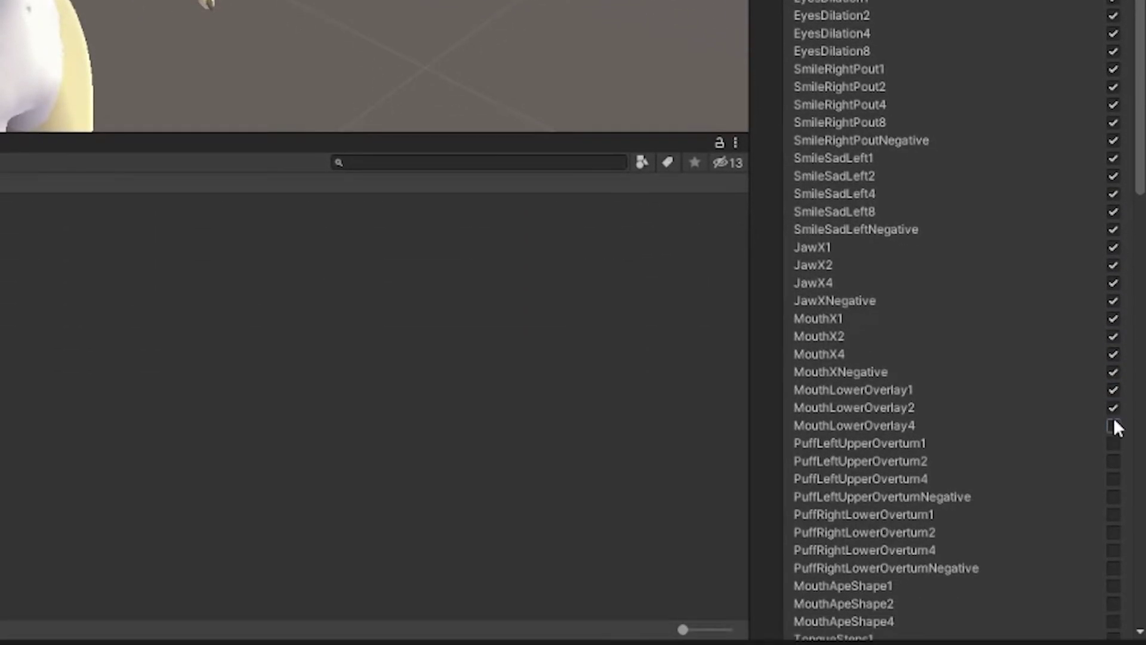
# Step: Sync the binary parameters from MouthLowerOverlay4 through MouthApeShape4 and continue with the tongue parameters
pyautogui.scroll(-3, 1115, 339)
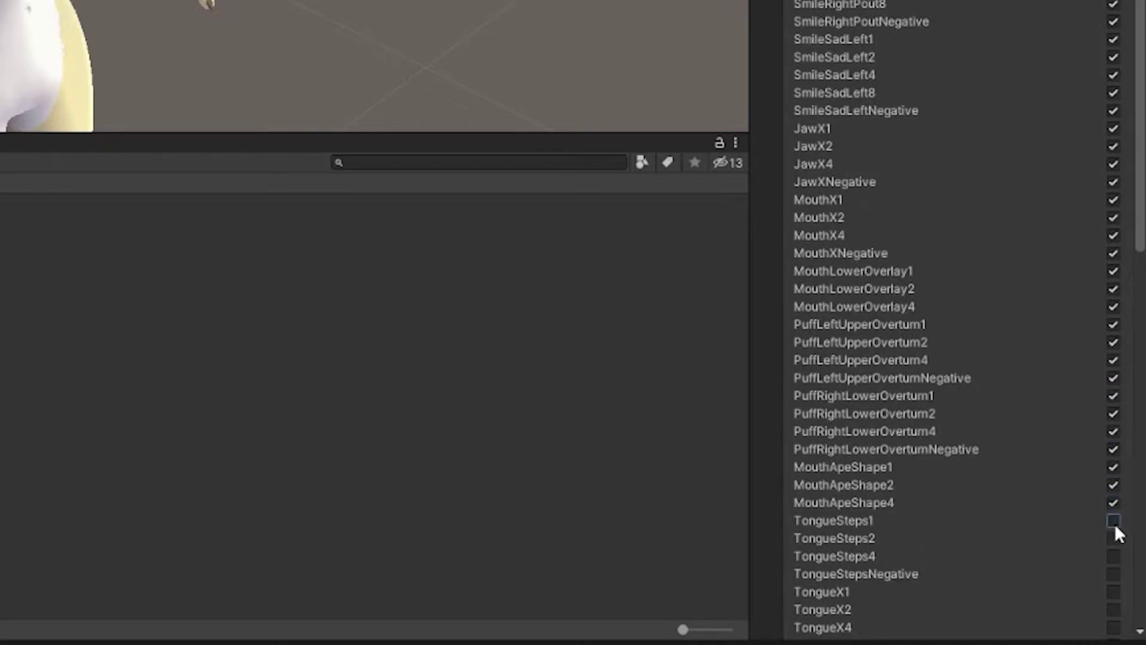
pyautogui.click(1113, 556)
pyautogui.scroll(-4, 1112, 487)
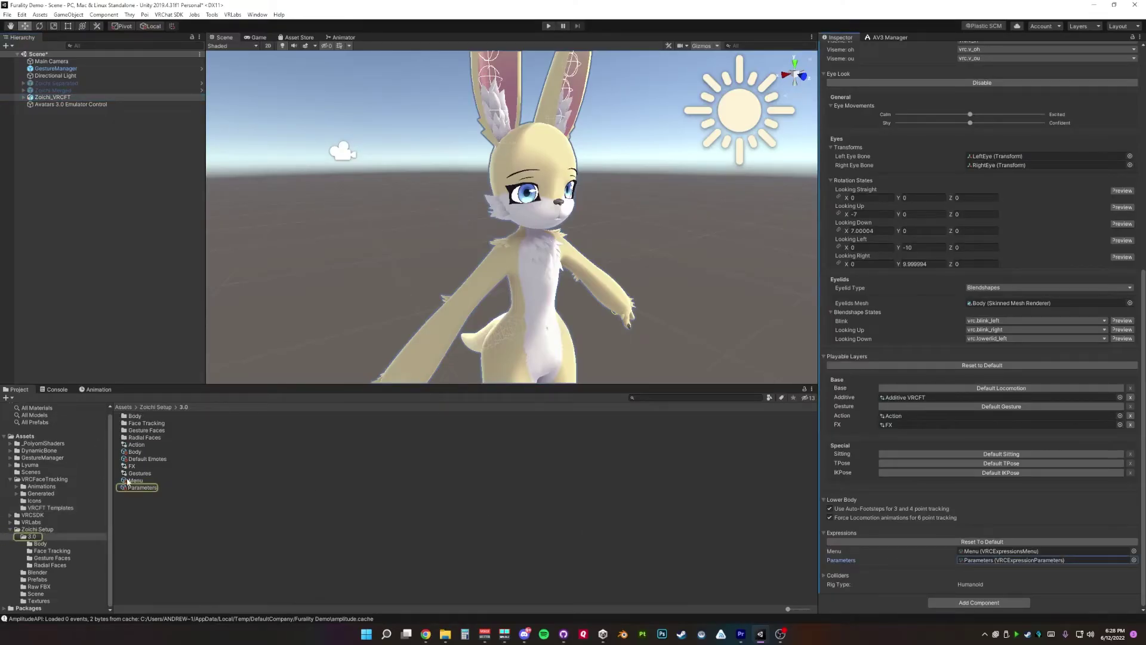
# Step: Open the avatar's Parameters asset, review its list and mark EyeTracking, FaceTracking and EyeDilationEnable as saved
pyautogui.click(130, 487)
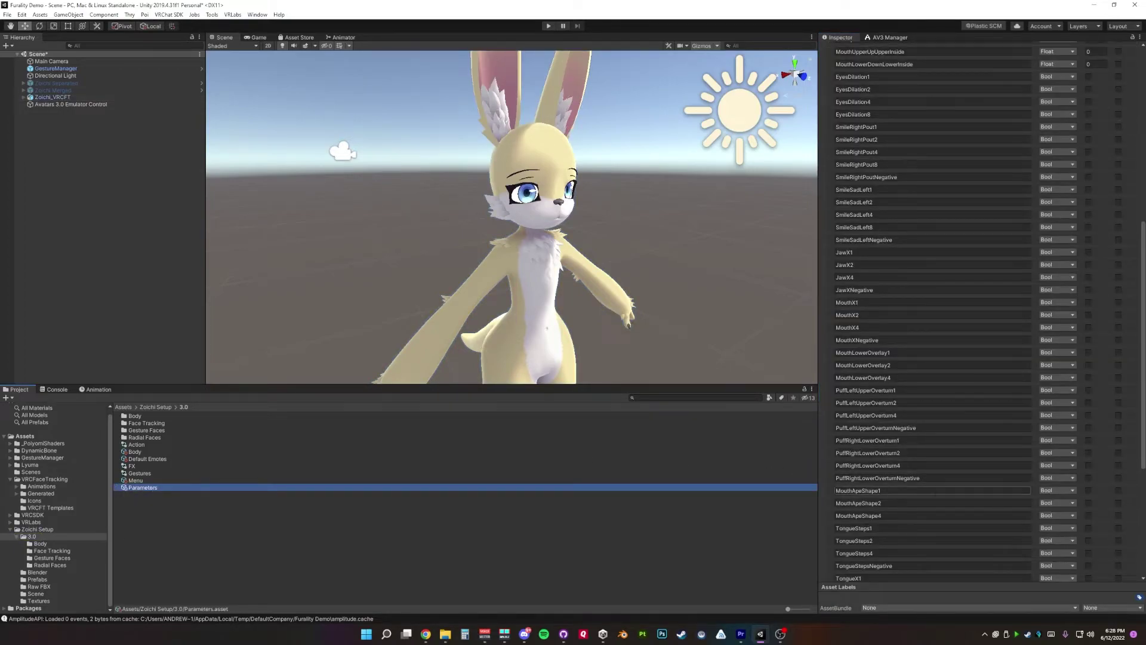
pyautogui.scroll(-5, 997, 512)
pyautogui.scroll(10, 1004, 509)
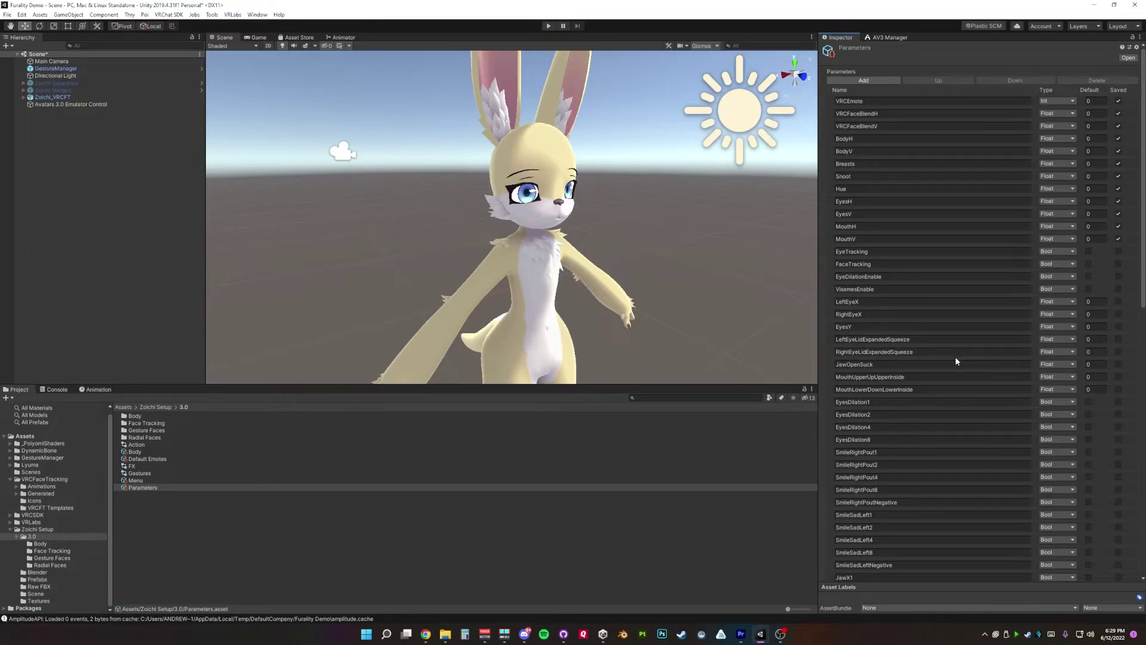
pyautogui.click(1118, 276)
pyautogui.scroll(-3, 1082, 336)
# Step: Select Zoichi_VRCFT in Play mode and switch on the Face Tracking submenu's toggles, including Visemes and Eye Dilation
pyautogui.click(52, 96)
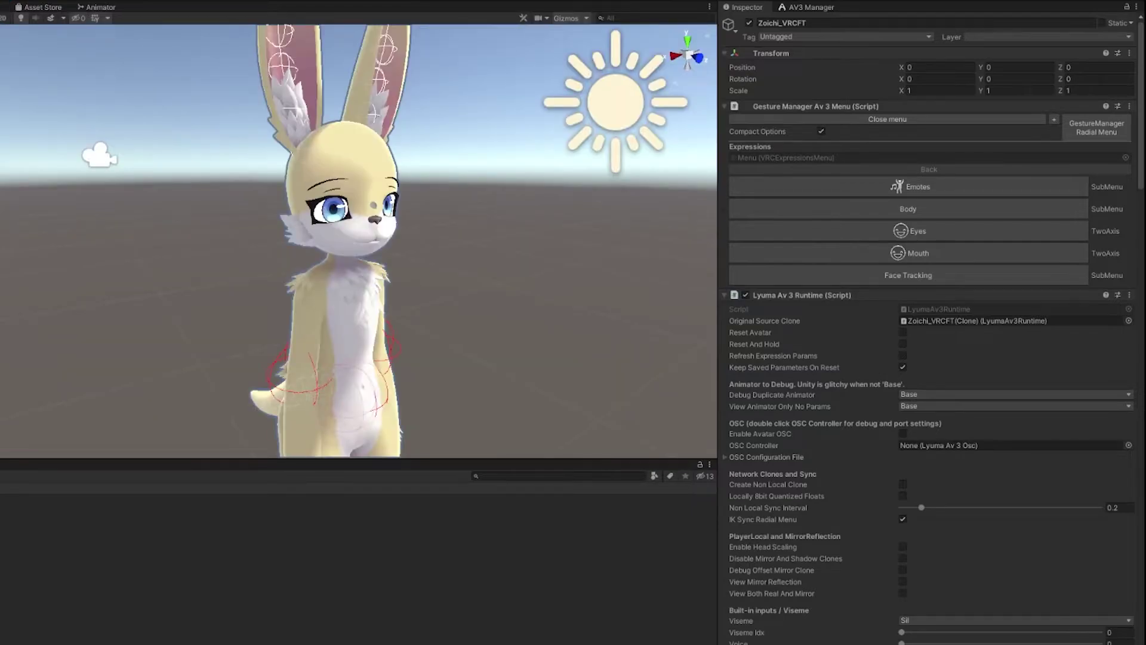
pyautogui.click(892, 274)
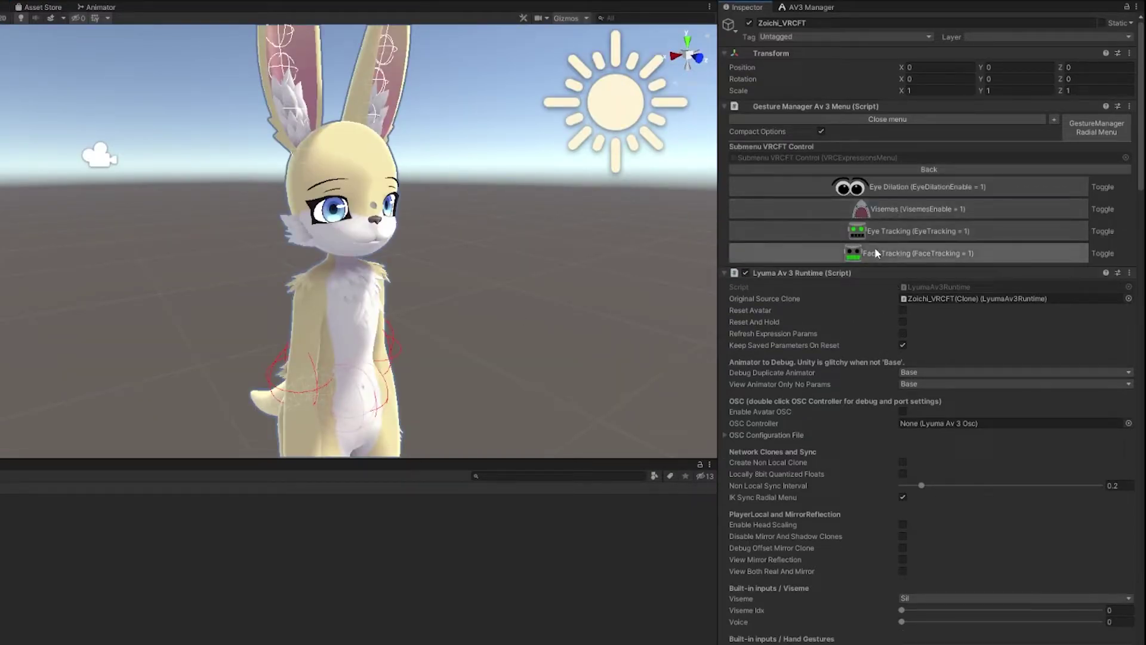
pyautogui.click(899, 204)
pyautogui.click(894, 190)
# Step: Test the eye movement floats by setting LeftEyeX to -0.047, RightEyeX to -0.082 and EyesY to -0.029
pyautogui.scroll(-15, 970, 440)
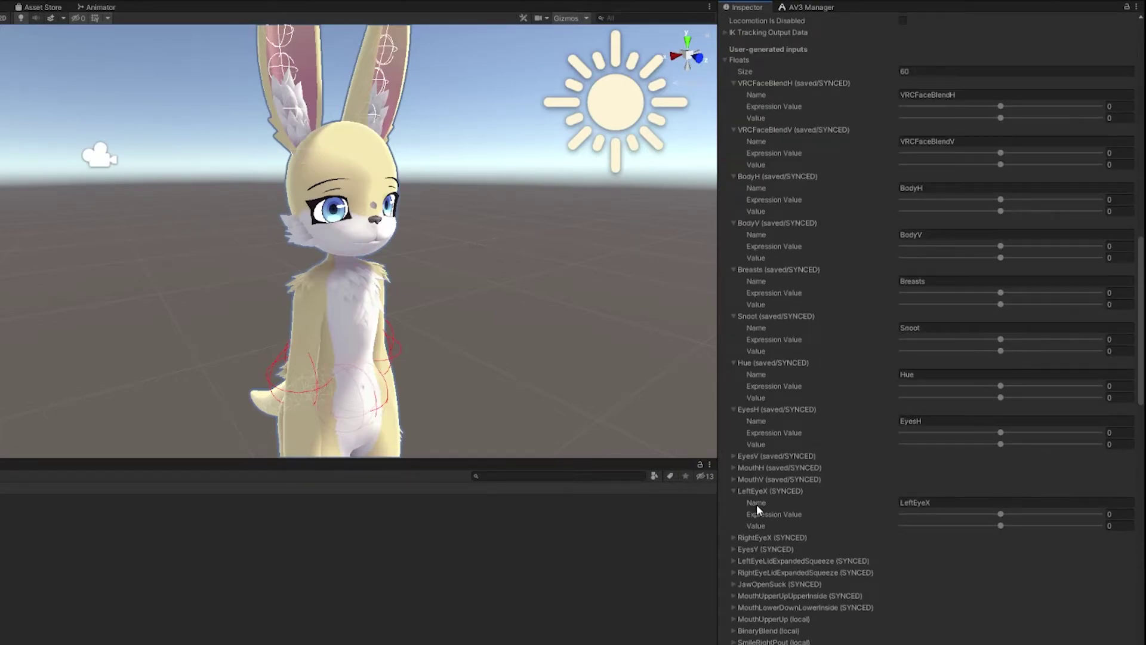
pyautogui.moveTo(1001, 518)
pyautogui.mouseDown()
pyautogui.moveTo(916, 512)
pyautogui.moveTo(997, 518)
pyautogui.mouseUp()
pyautogui.click(743, 537)
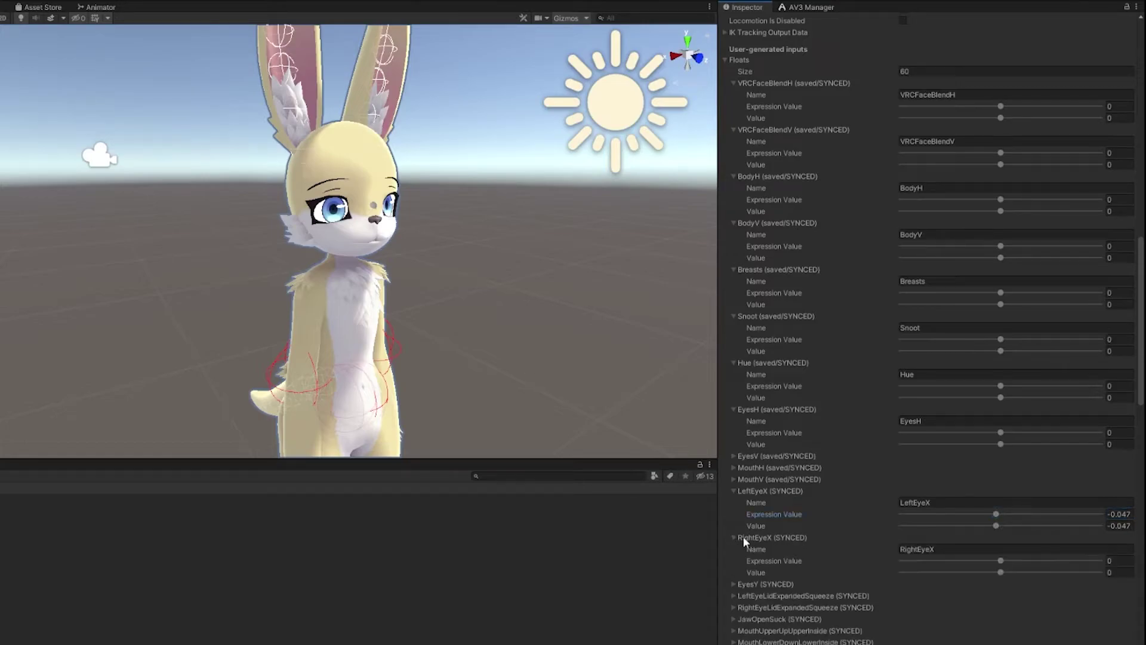
pyautogui.moveTo(1001, 564)
pyautogui.mouseDown()
pyautogui.moveTo(958, 564)
pyautogui.moveTo(992, 567)
pyautogui.moveTo(987, 550)
pyautogui.moveTo(1033, 548)
pyautogui.moveTo(988, 548)
pyautogui.mouseUp()
pyautogui.click(770, 584)
# Step: Test the eyelids by setting LeftEyeLidExpandedSqueeze to 0.647 and RightEyeLidExpandedSqueeze to 0.712
pyautogui.click(736, 519)
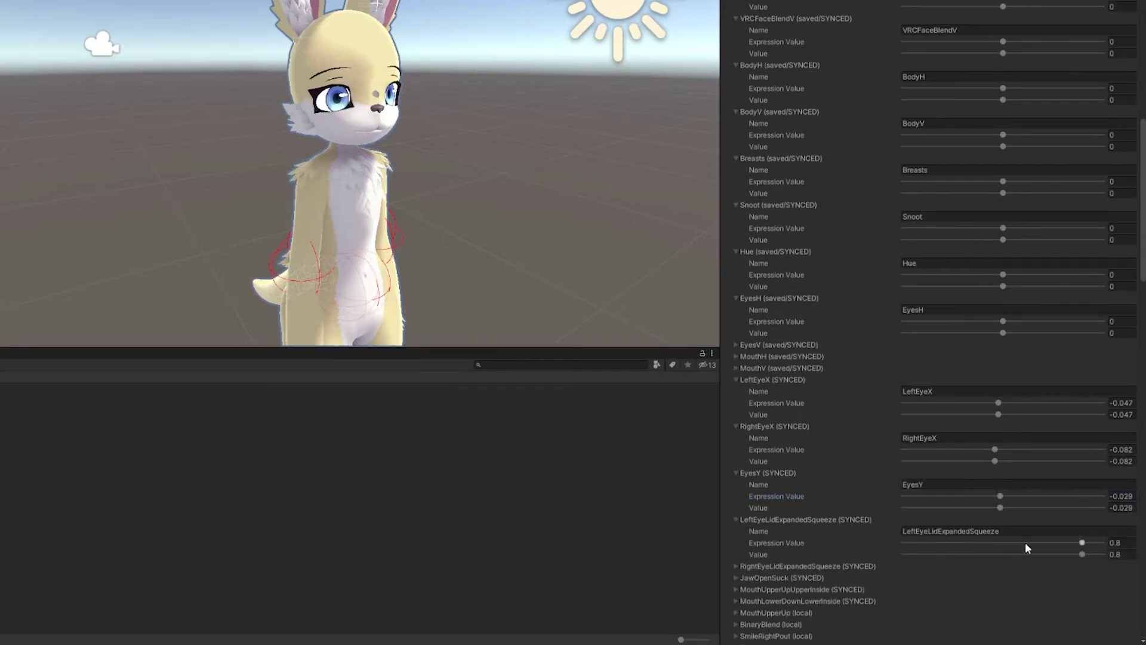
pyautogui.moveTo(1084, 545)
pyautogui.mouseDown()
pyautogui.moveTo(912, 543)
pyautogui.moveTo(1071, 547)
pyautogui.mouseUp()
pyautogui.click(758, 567)
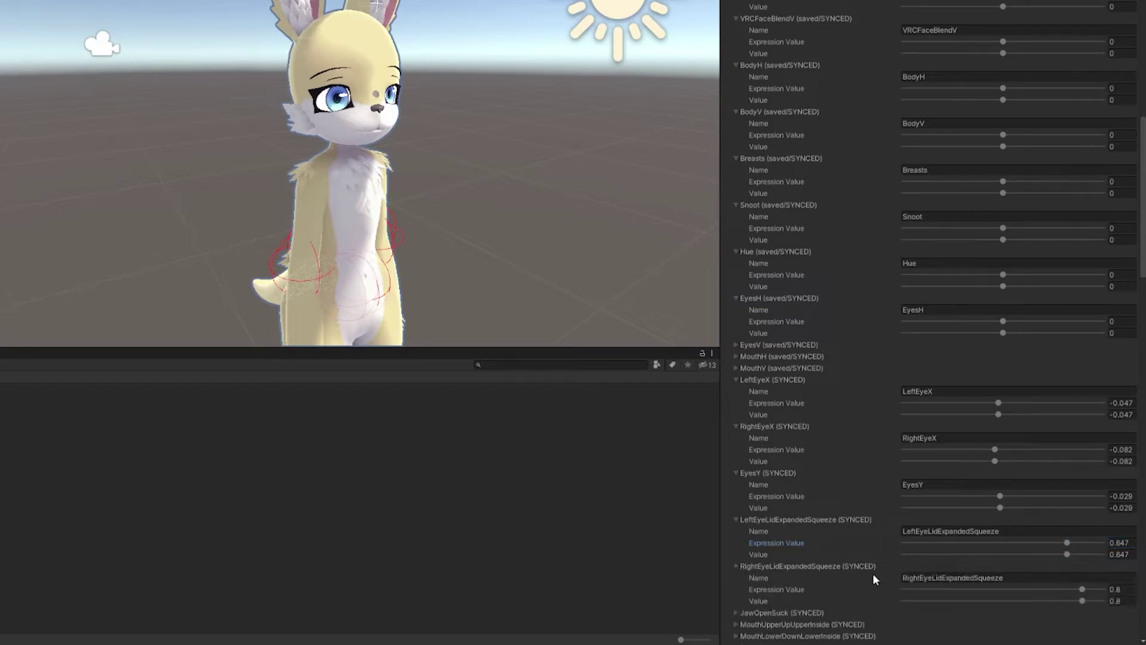
pyautogui.moveTo(1084, 591)
pyautogui.mouseDown()
pyautogui.moveTo(918, 595)
pyautogui.moveTo(1075, 602)
pyautogui.mouseUp()
# Step: Test the jaw by setting the JawOpenSuck expression value to -0.094
pyautogui.scroll(-3, 843, 557)
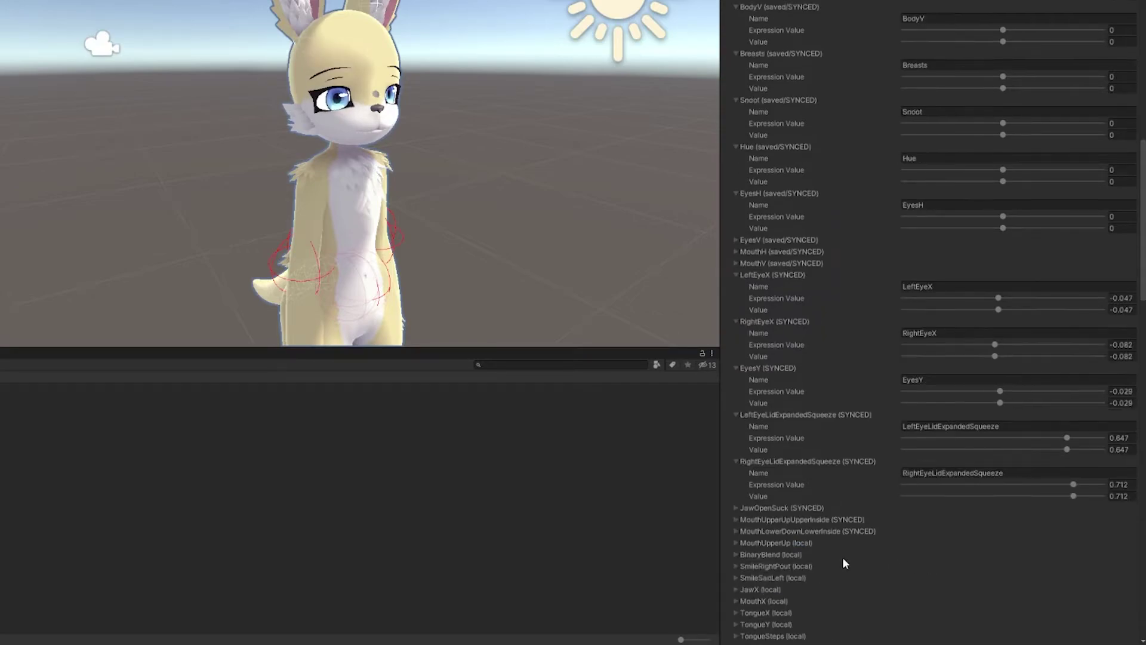
pyautogui.click(735, 508)
pyautogui.moveTo(1004, 530); pyautogui.dragTo(985, 556)
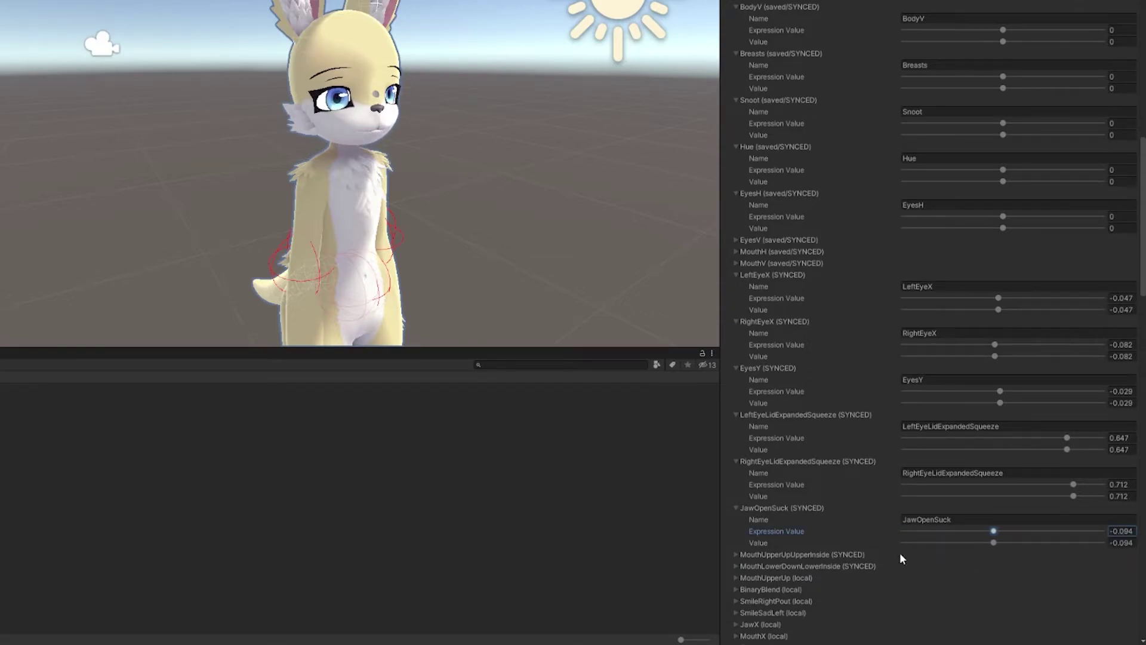
# Step: Test the mouth up close by setting MouthUpperUpUpperInside to 0.041 and shifting the MouthLowerDownLowerInside expression value
pyautogui.click(734, 554)
pyautogui.press('w')
pyautogui.moveTo(424, 322); pyautogui.dragTo(385, 312, button='right')
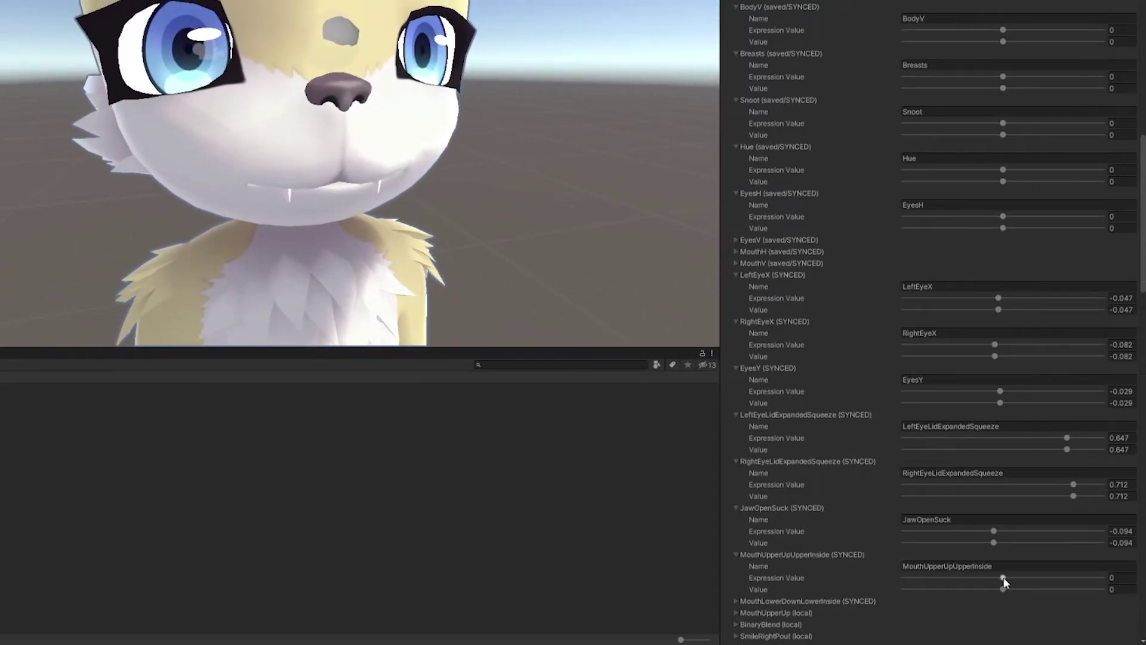
pyautogui.moveTo(1003, 577)
pyautogui.mouseDown()
pyautogui.moveTo(1048, 577)
pyautogui.moveTo(955, 574)
pyautogui.moveTo(1007, 579)
pyautogui.mouseUp()
pyautogui.click(738, 602)
pyautogui.scroll(-3, 964, 564)
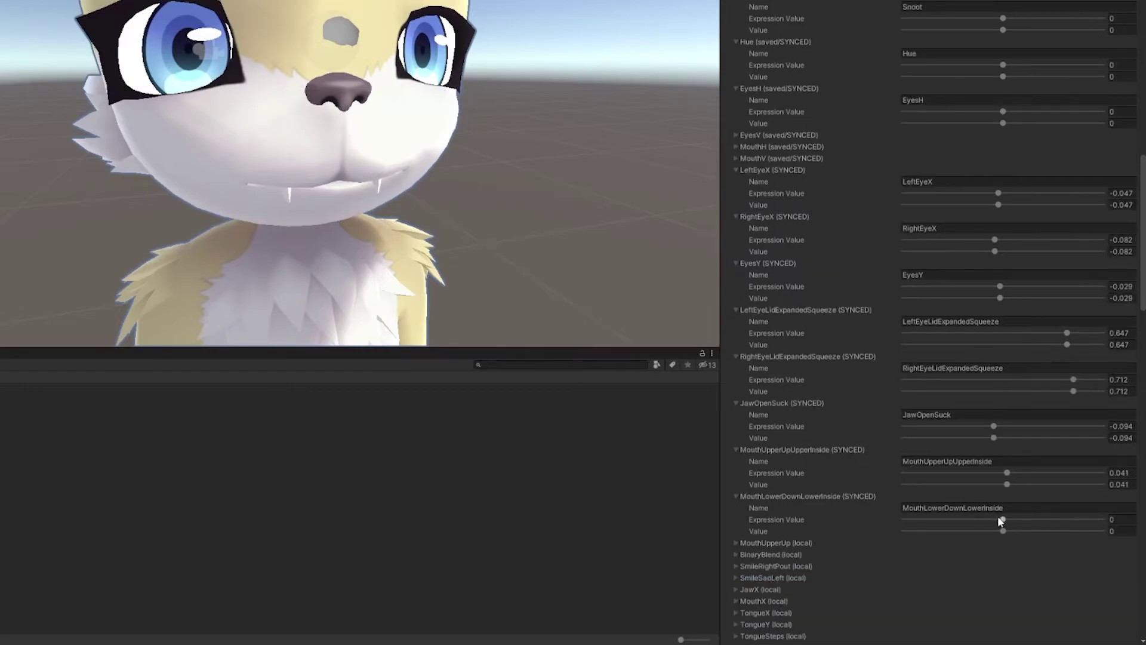
pyautogui.moveTo(1002, 517); pyautogui.dragTo(979, 537)
# Step: Test the avatar's right-side smile by switching on the SmileRightPout8 and SmileRightPout4 bools
pyautogui.scroll(-10, 775, 277)
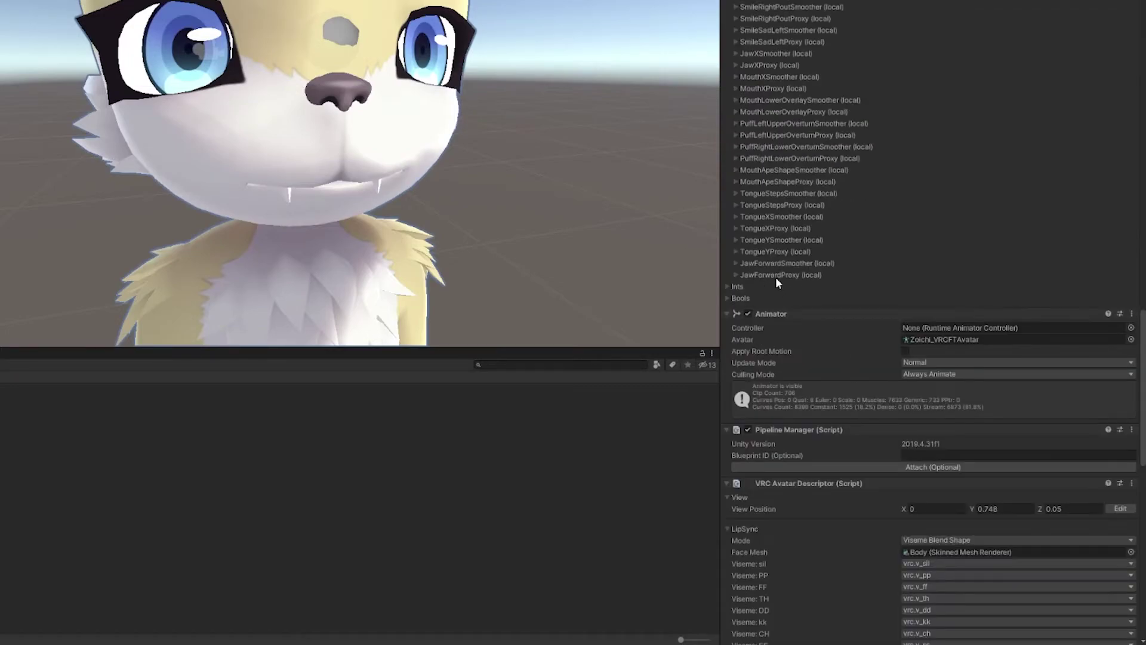
pyautogui.click(746, 293)
pyautogui.scroll(-6, 767, 237)
pyautogui.click(737, 240)
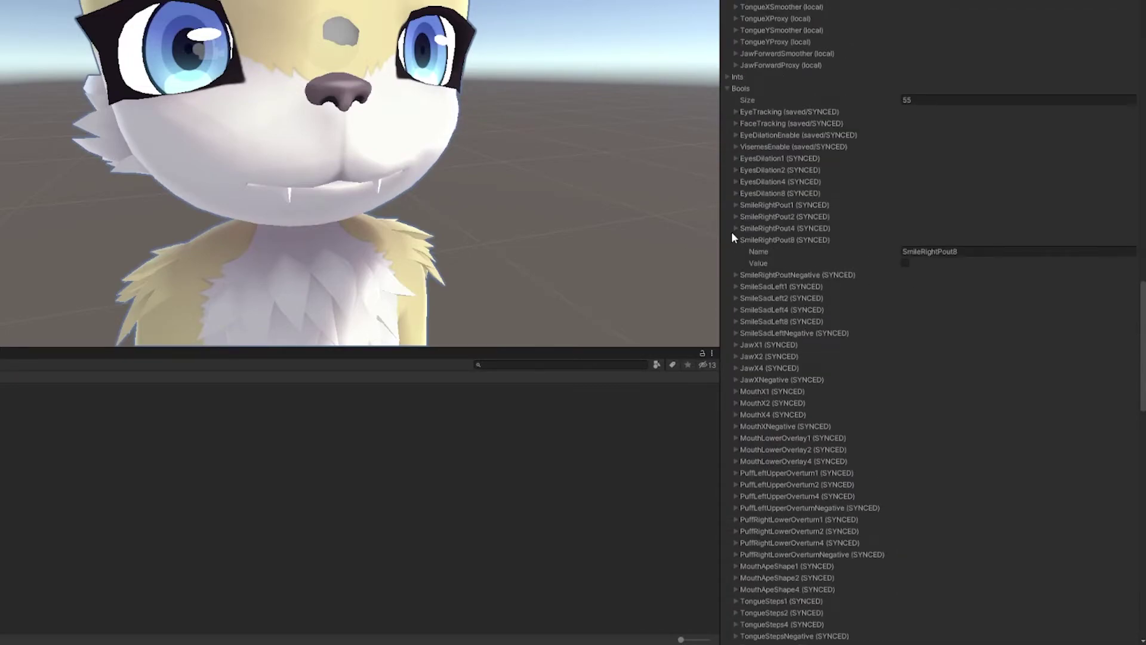
pyautogui.click(734, 229)
pyautogui.click(905, 287)
pyautogui.click(905, 252)
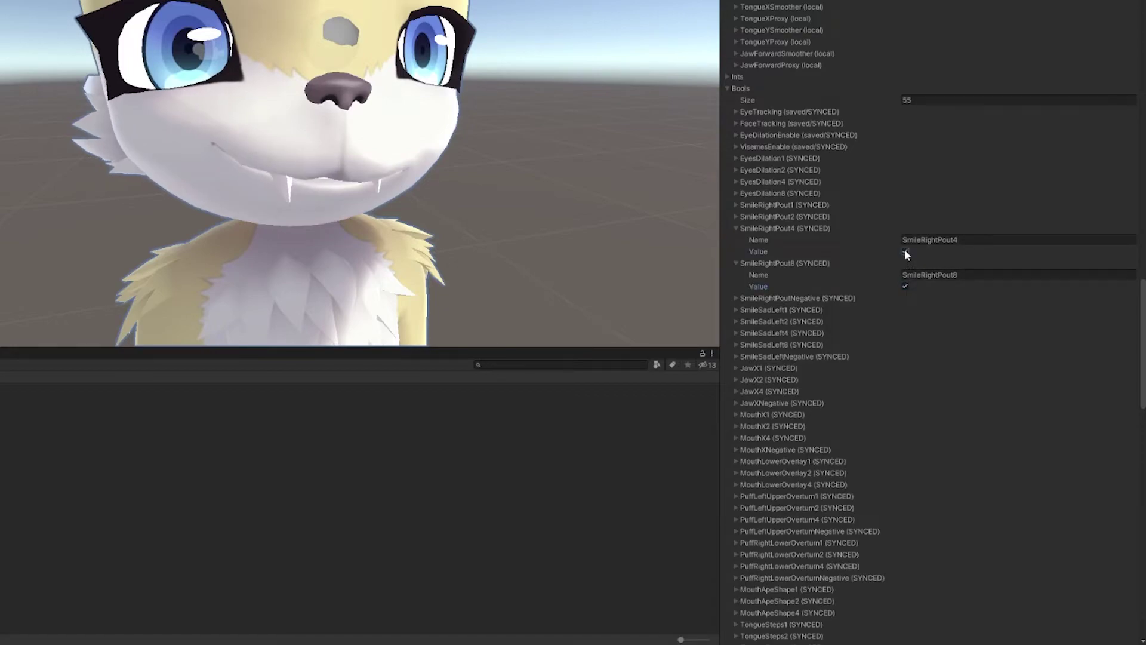
# Step: Toggle SmileRightPoutNegative on and off, and switch off the SmileRightPout8 and SmileRightPout4 bools
pyautogui.click(735, 298)
pyautogui.click(905, 321)
pyautogui.click(904, 320)
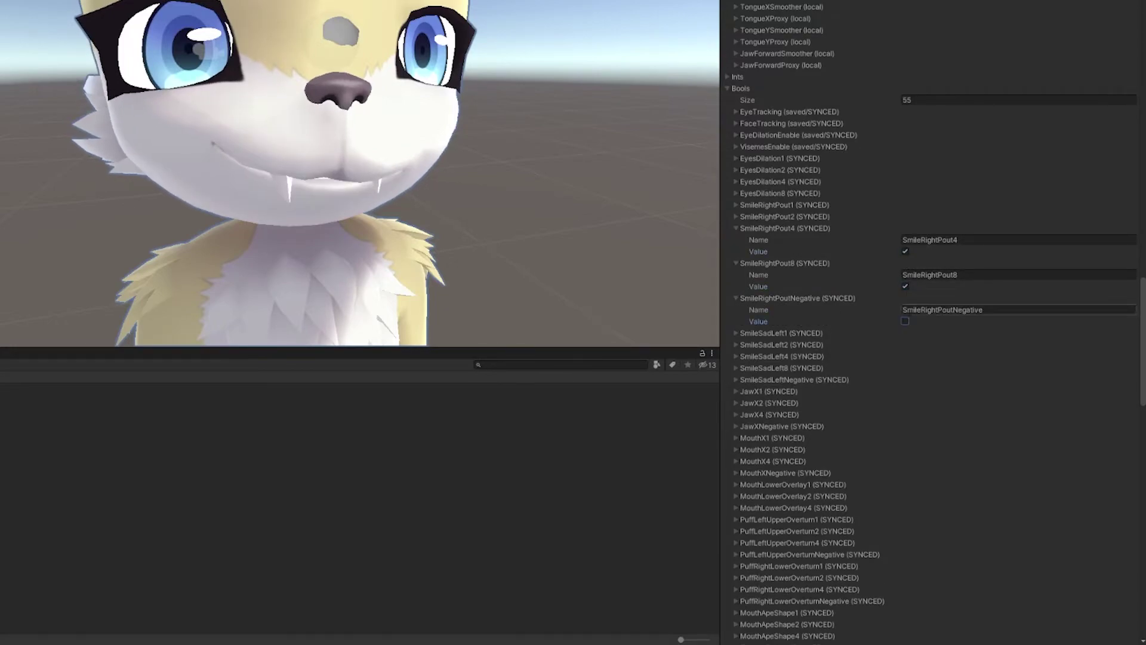
pyautogui.click(905, 287)
pyautogui.click(905, 251)
# Step: Test the left mouth corner by switching the SmileSadLeft8, SmileSadLeft4 and SmileSadLeftNegative bools on and back off
pyautogui.click(736, 357)
pyautogui.click(736, 391)
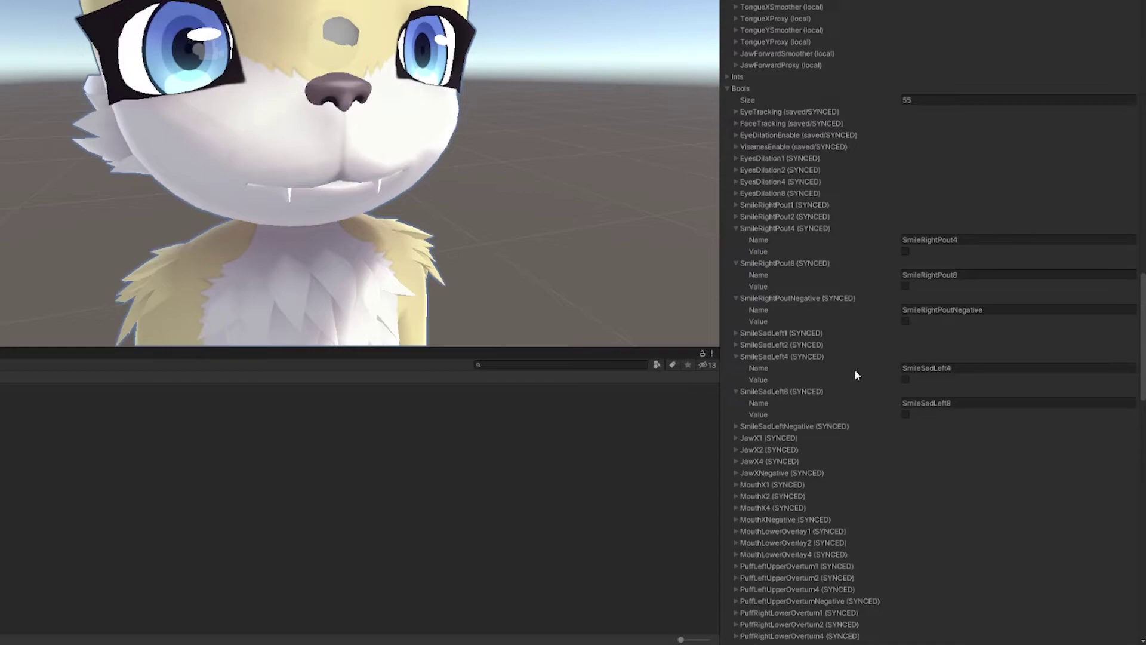
pyautogui.click(905, 414)
pyautogui.click(905, 380)
pyautogui.click(871, 426)
pyautogui.click(905, 449)
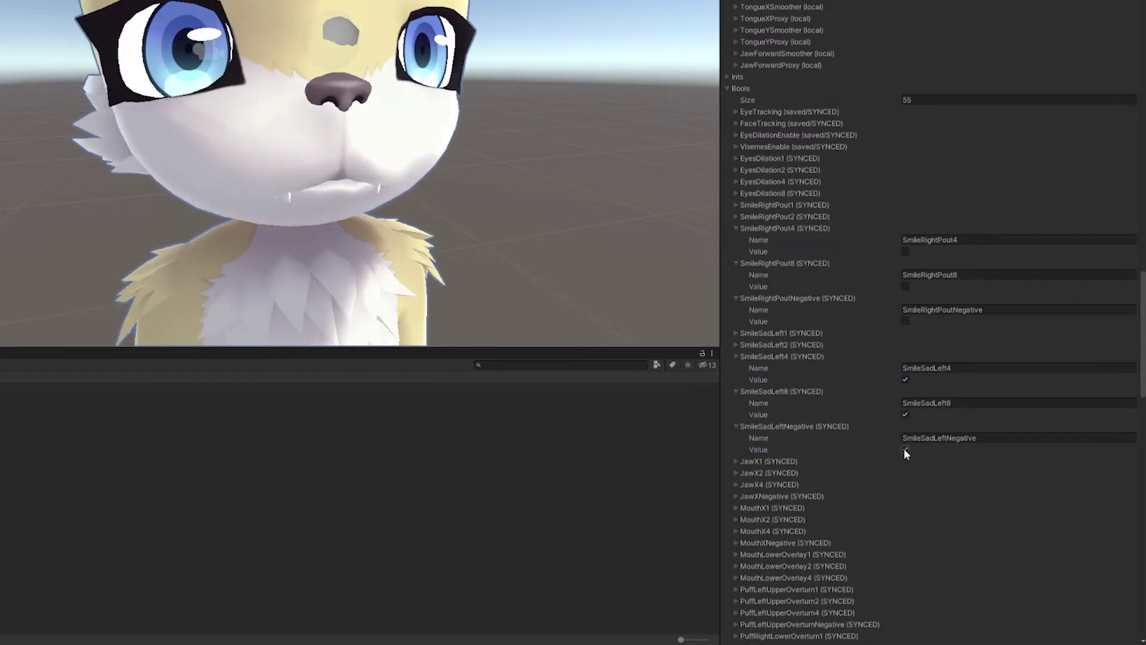
pyautogui.click(905, 414)
pyautogui.click(905, 379)
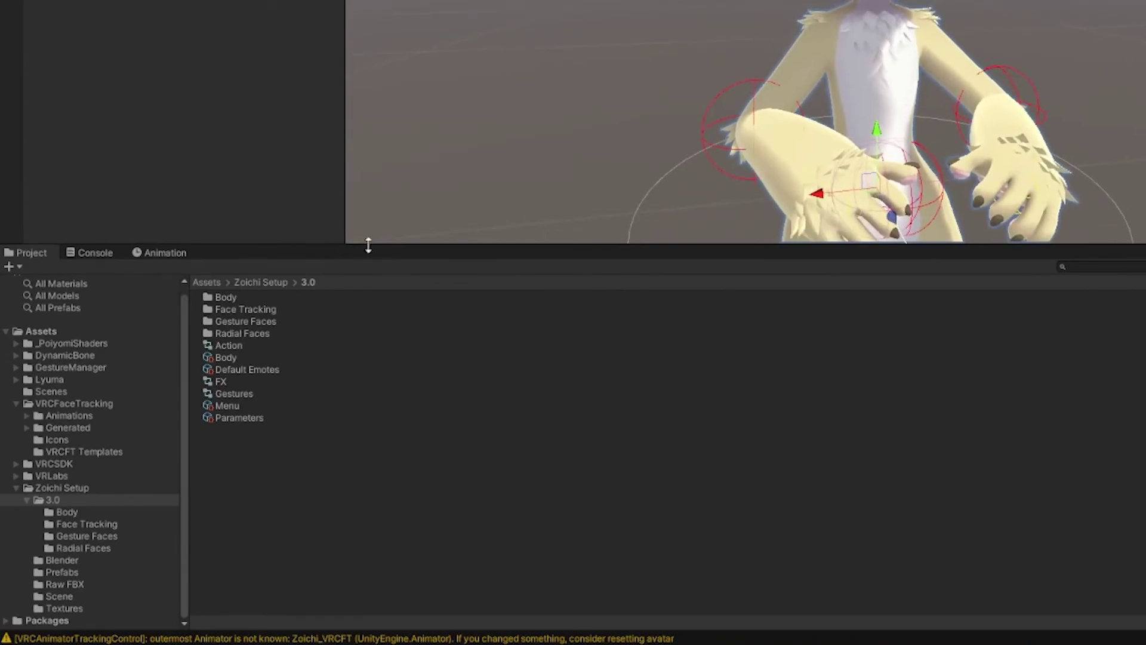
# Step: Open the Mouth_Lower_Down clip for the avatar in the Animation window and start recording
pyautogui.click(165, 253)
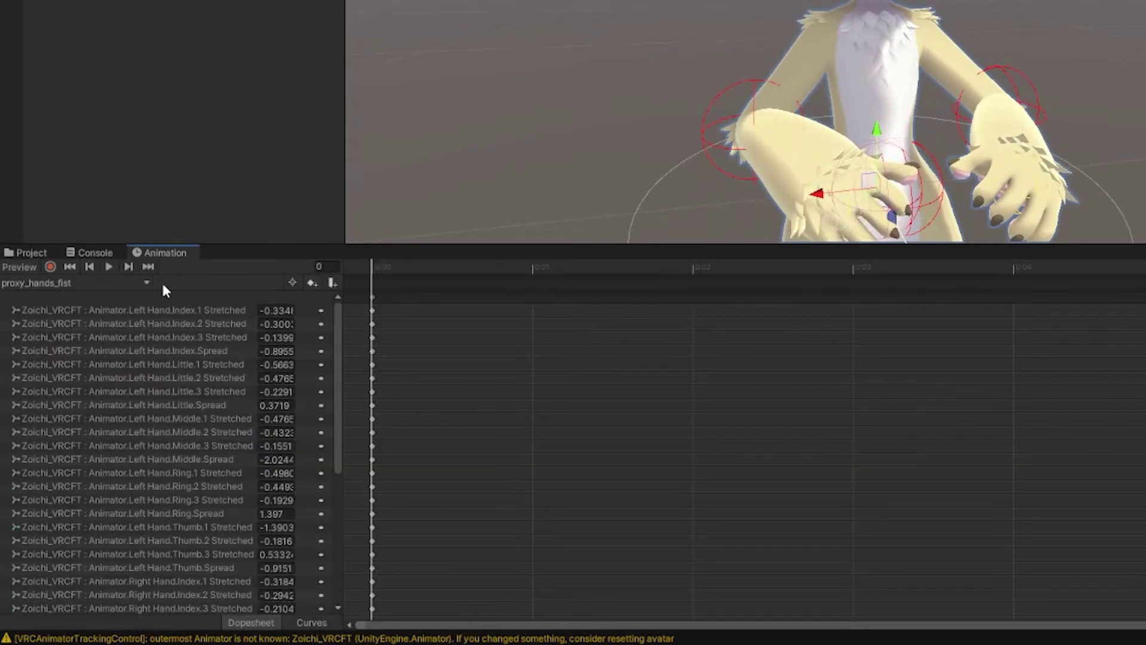
pyautogui.click(141, 285)
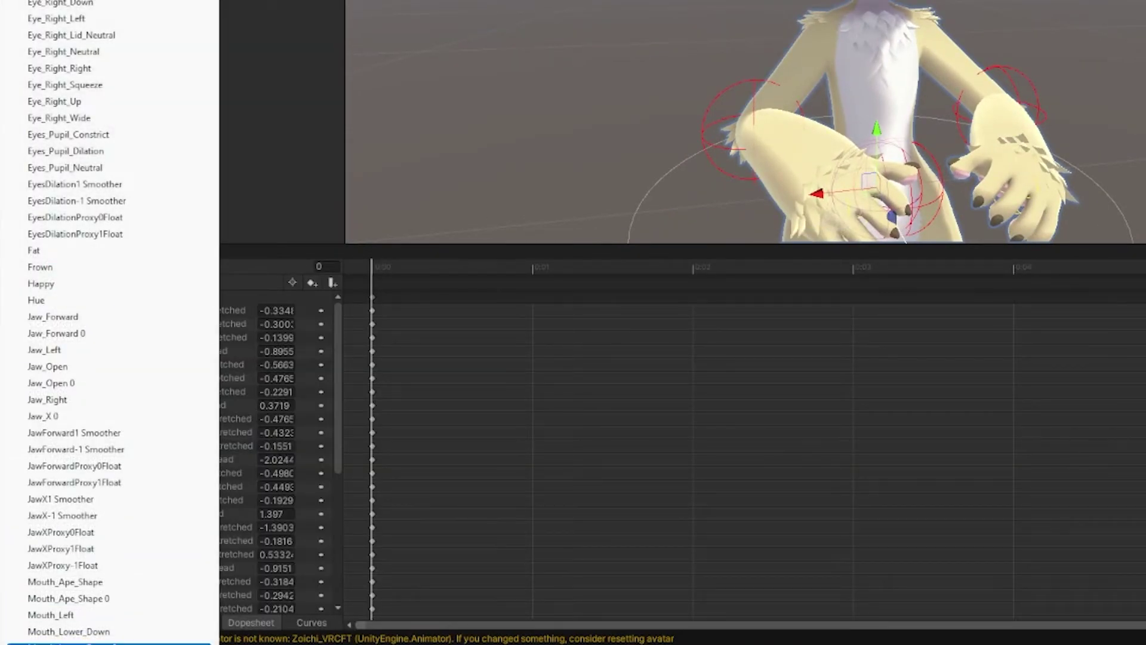
pyautogui.click(66, 631)
pyautogui.click(51, 266)
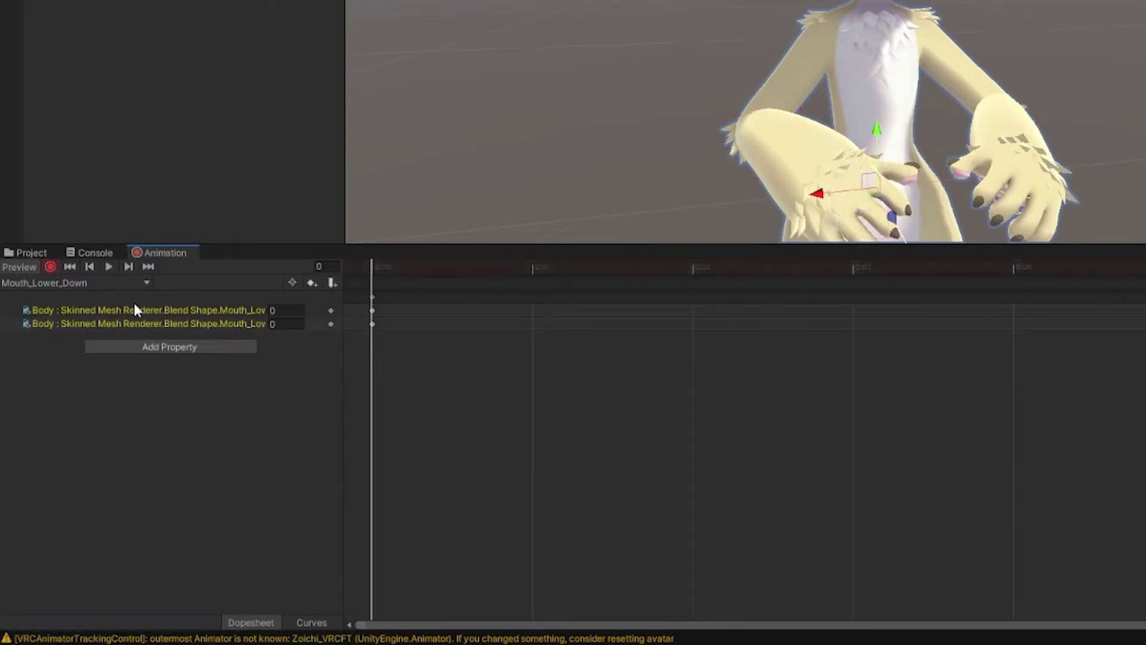
# Step: Record the Body mesh's Mouth_Lower_Down blend shape at 100 in the Mouth_Lower_Down clip
pyautogui.click(23, 97)
pyautogui.click(48, 111)
pyautogui.scroll(-20, 952, 394)
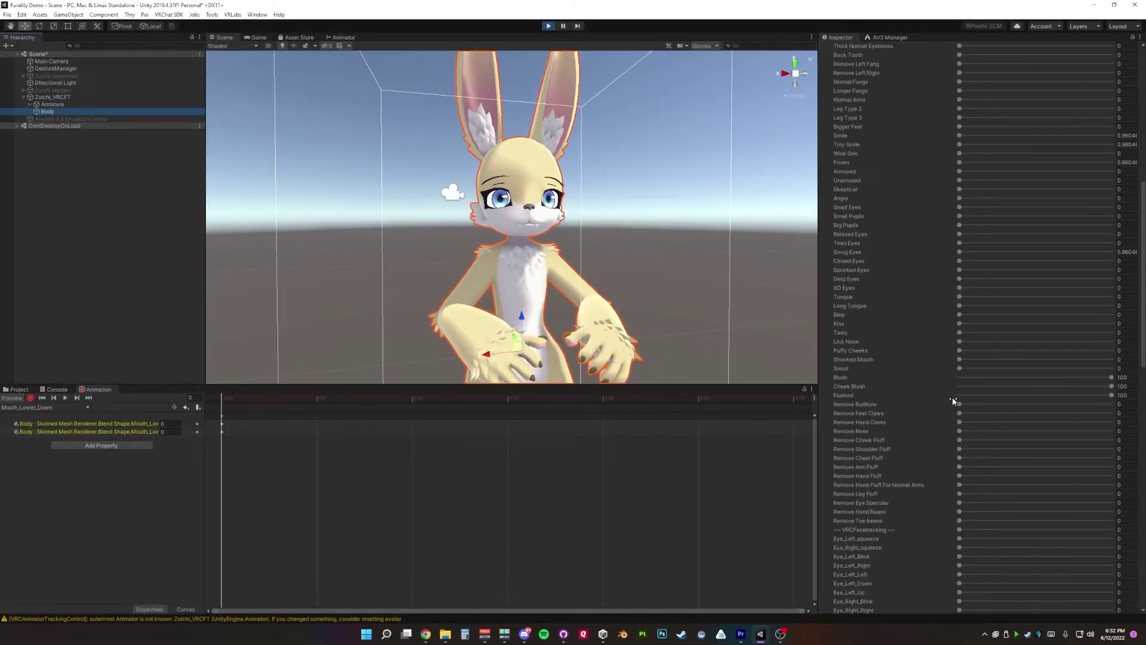
pyautogui.scroll(-6, 916, 524)
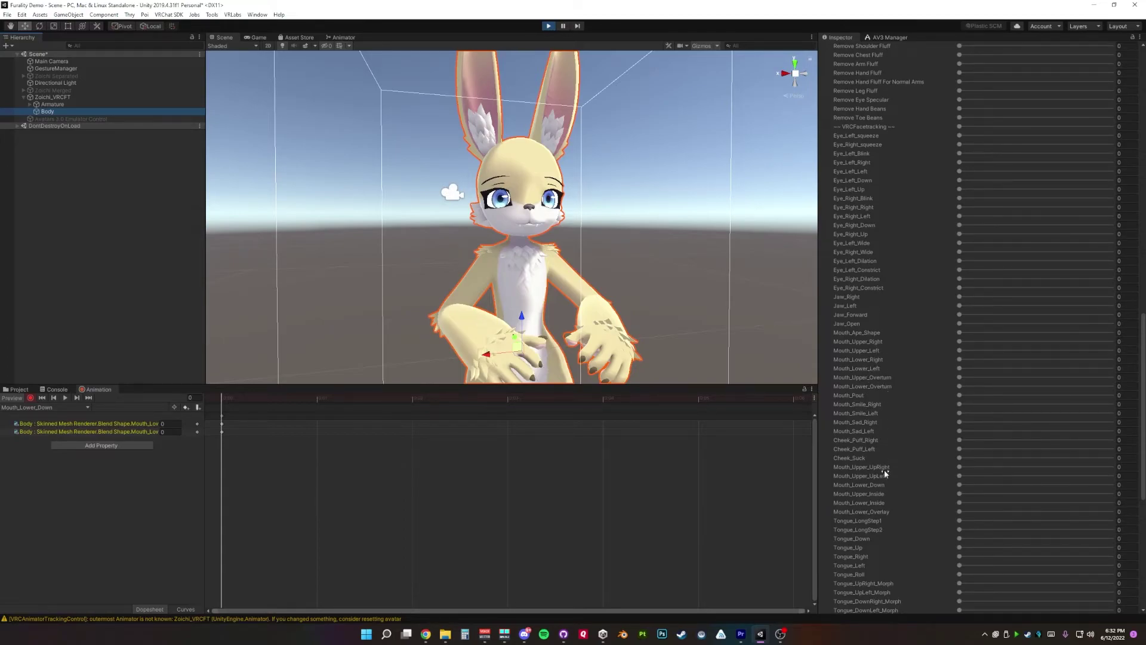
pyautogui.moveTo(959, 485); pyautogui.dragTo(1111, 485)
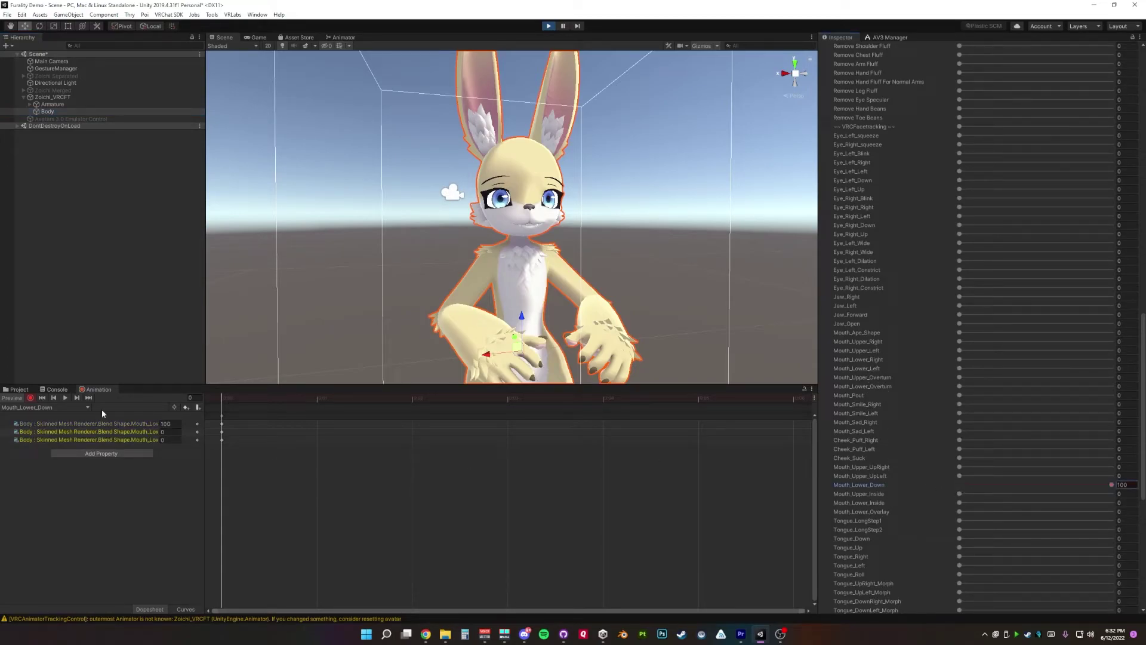
# Step: Record the Mouth_Lower_Down blend shape in the Mouth_Lower_Down 0 clip and set its keyed value to 0
pyautogui.click(79, 409)
pyautogui.click(76, 525)
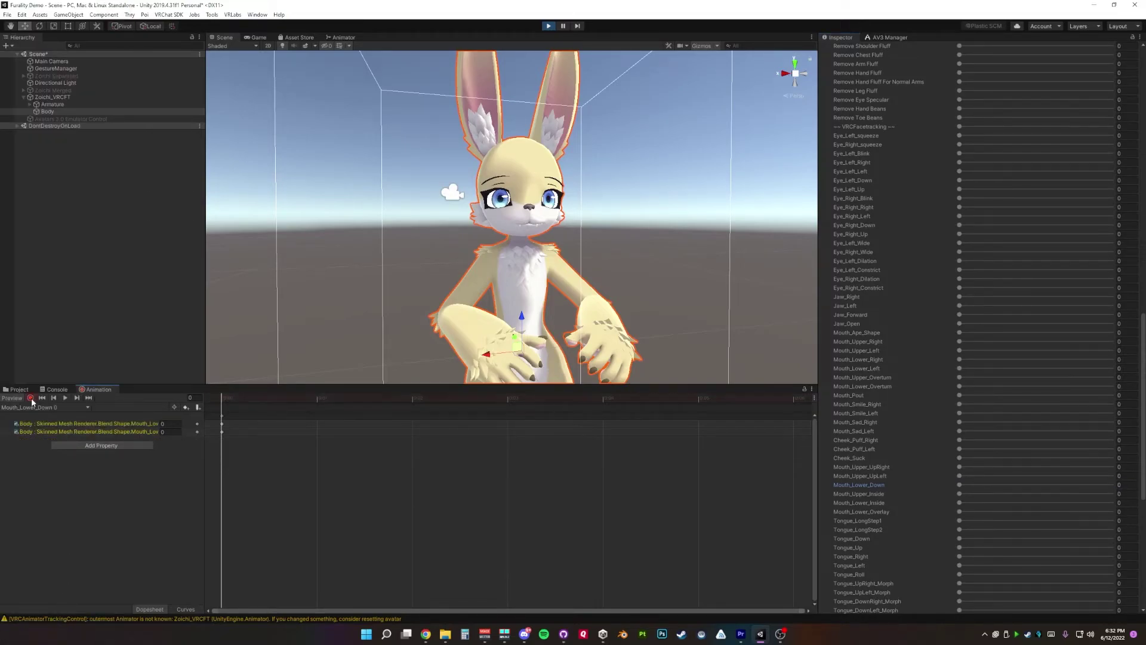
pyautogui.moveTo(959, 485); pyautogui.dragTo(1111, 484)
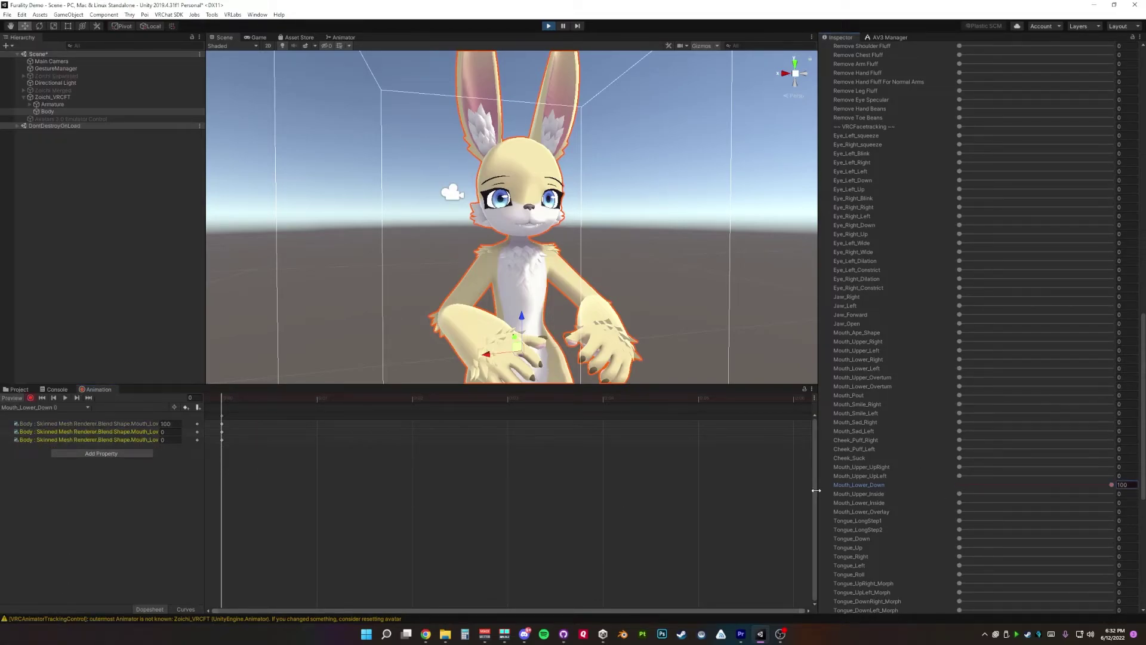
pyautogui.click(170, 424)
pyautogui.write('0')
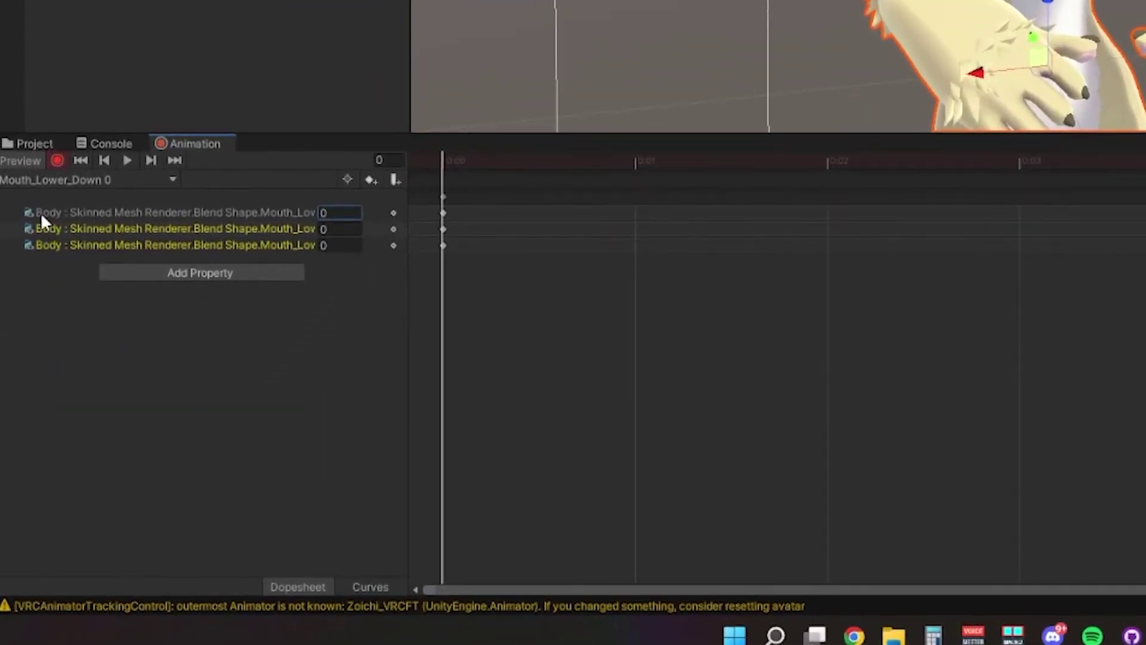
# Step: Show the object path of the newly keyed property in the Mouth_Lower_Down 0 clip, and stop recording
pyautogui.click(42, 214)
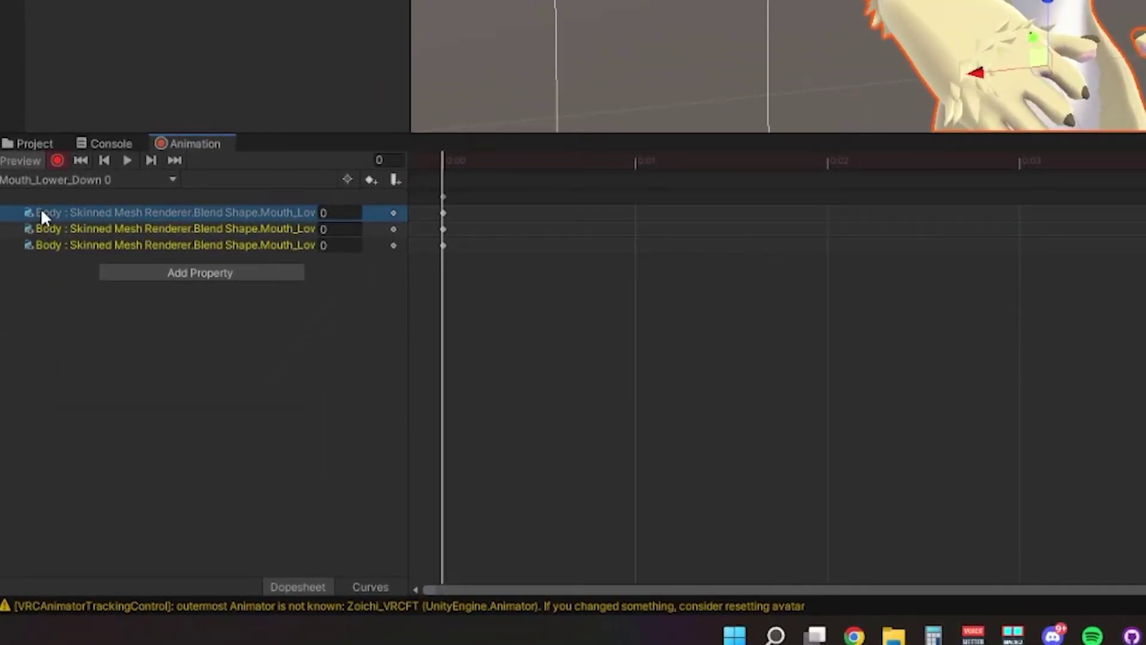
pyautogui.click(42, 213)
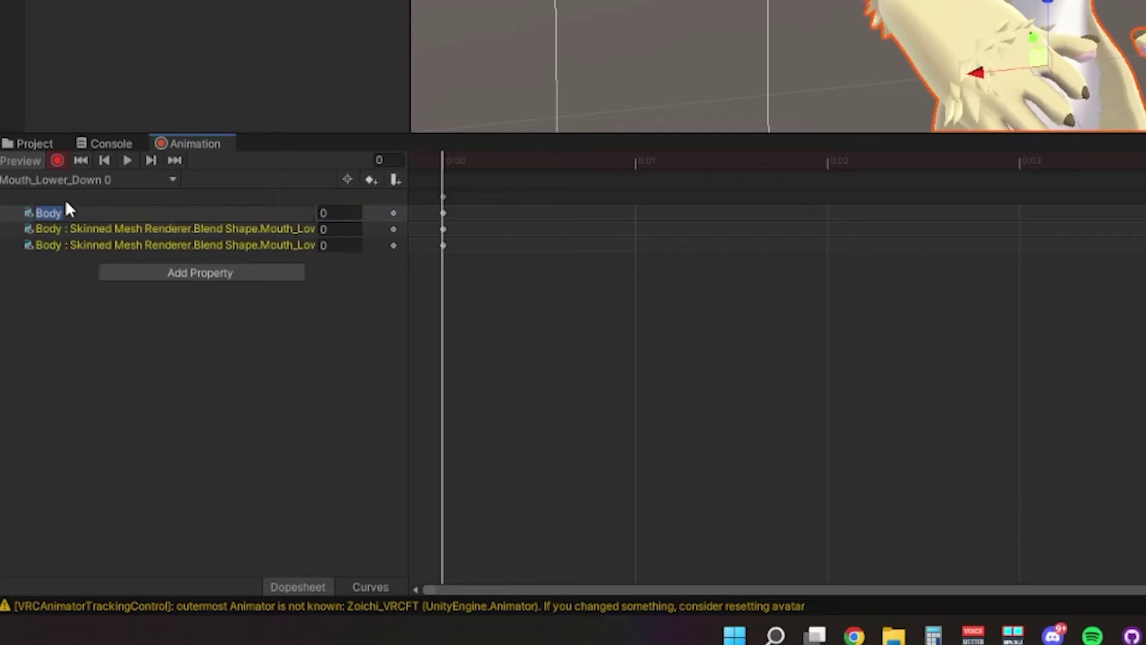
pyautogui.click(56, 160)
pyautogui.press('Escape')
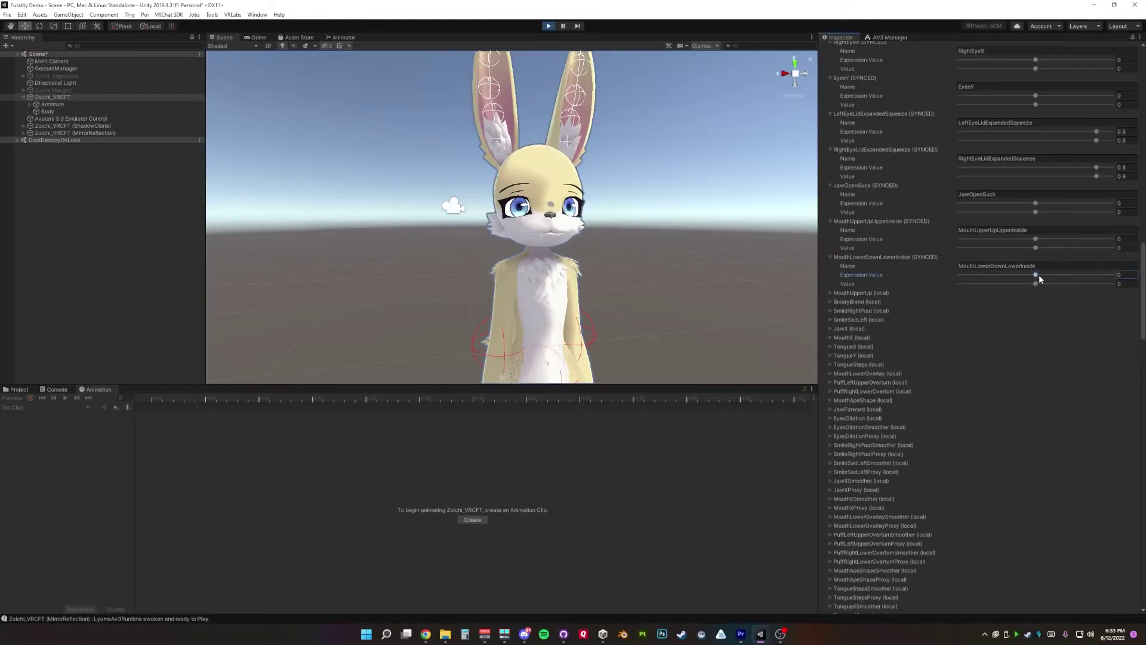
# Step: Retest the lower lip by setting the MouthLowerDownLowerInside expression value to -0.194 and moving it back toward neutral
pyautogui.moveTo(1039, 276); pyautogui.dragTo(1019, 296)
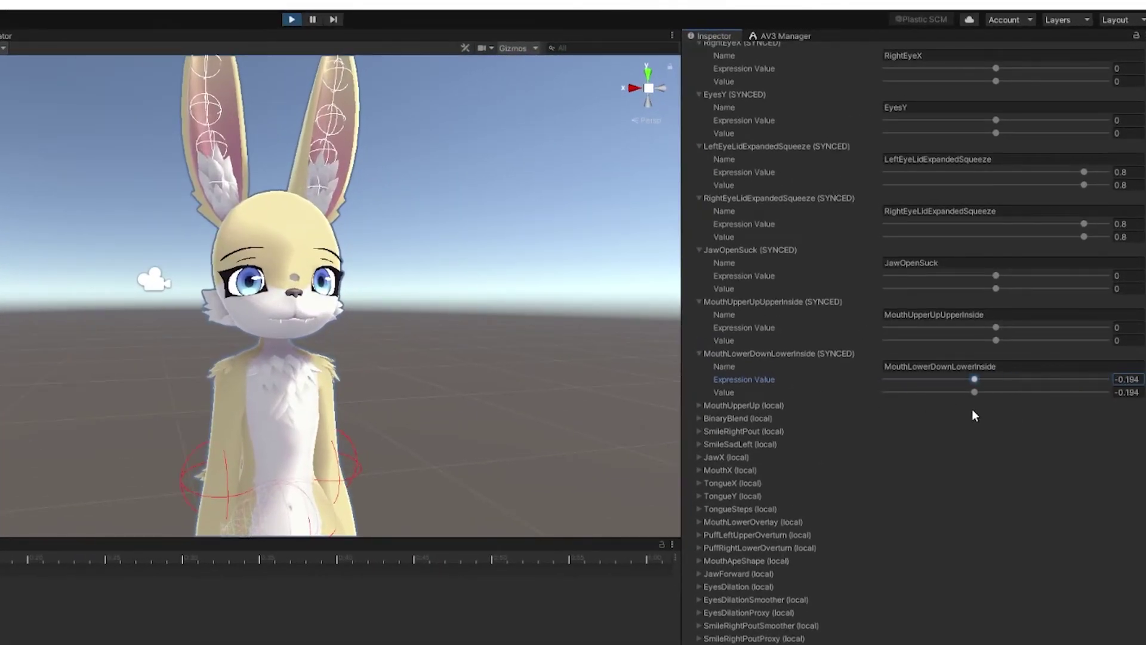
pyautogui.moveTo(973, 410); pyautogui.dragTo(991, 403)
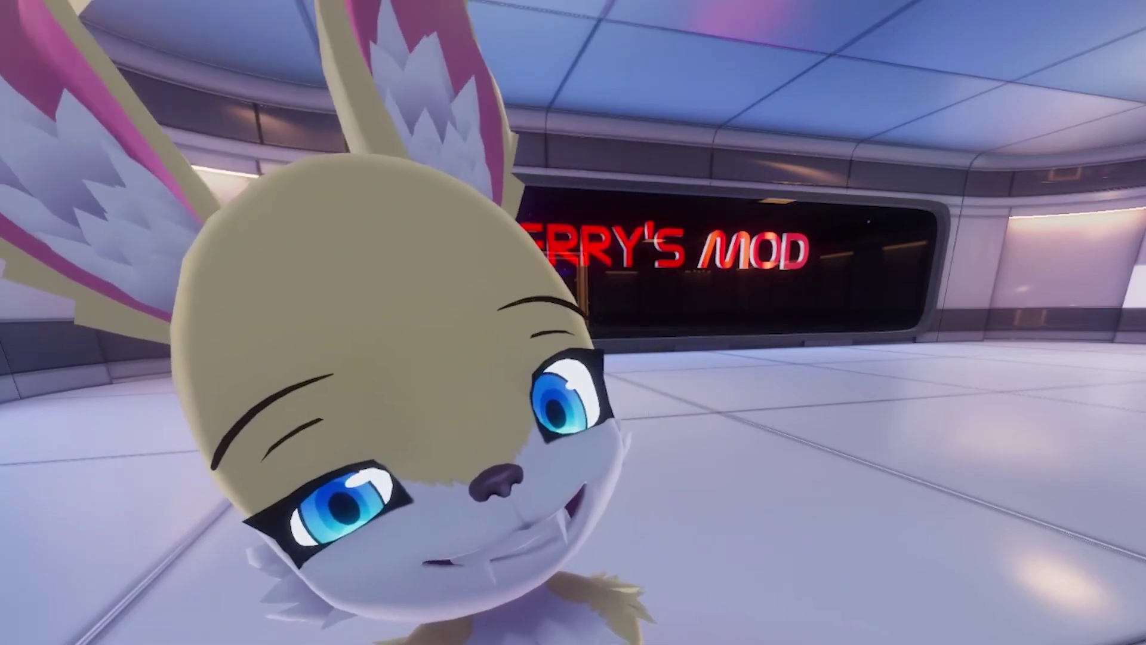
# Step: Switch to VRChat and open the avatar's radial menu containing the face tracking options
pyautogui.press('r')
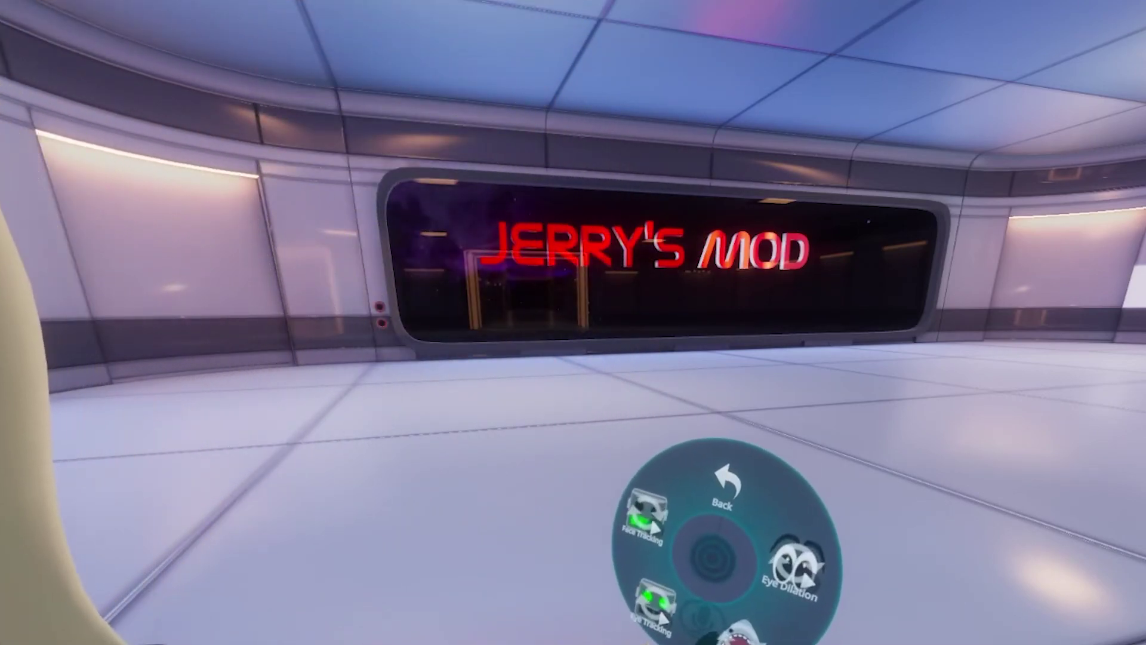